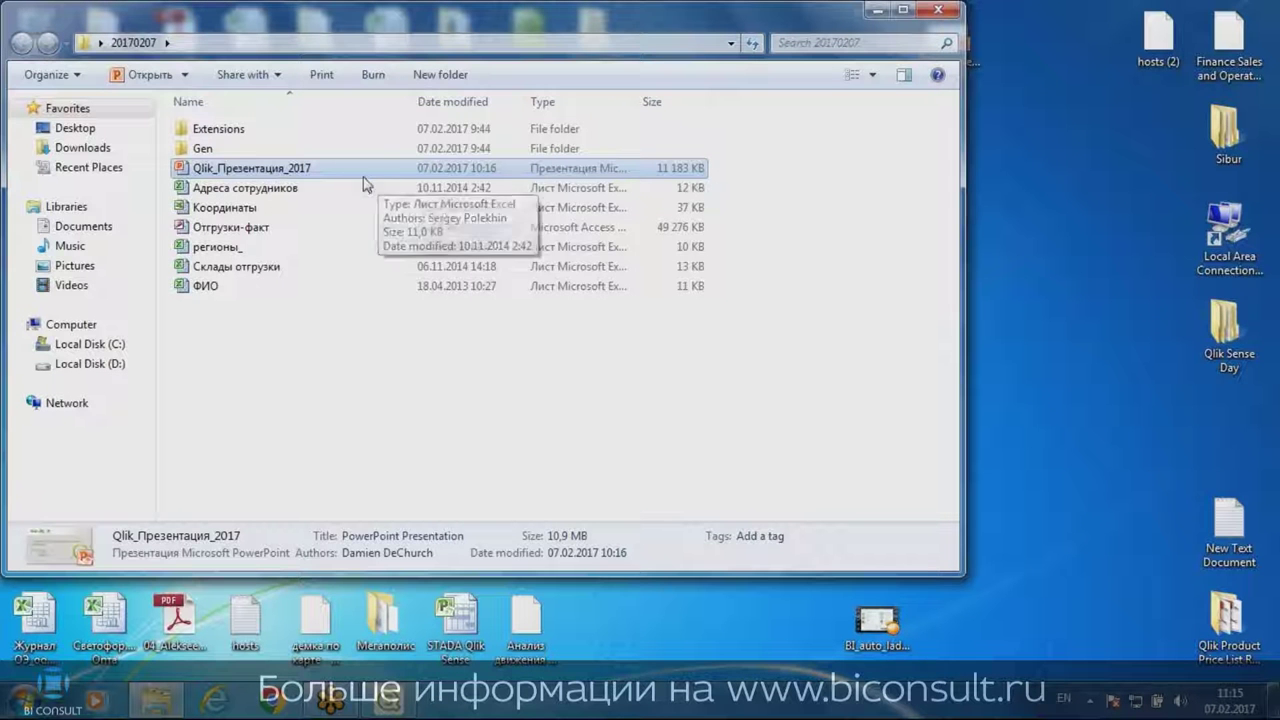
Open the Адреса сотрудников workbook from the 20170207 folder to look at the employee address table, then close it
click(242, 230)
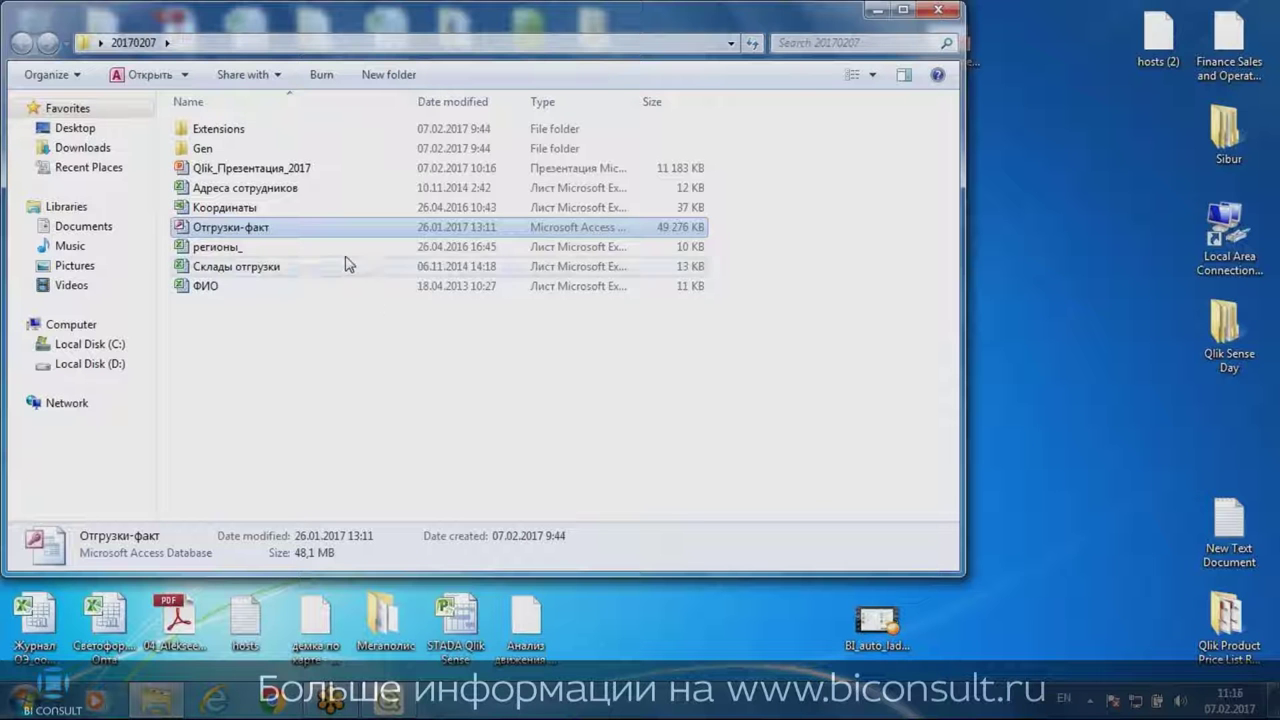
click(257, 191)
double_click(257, 191)
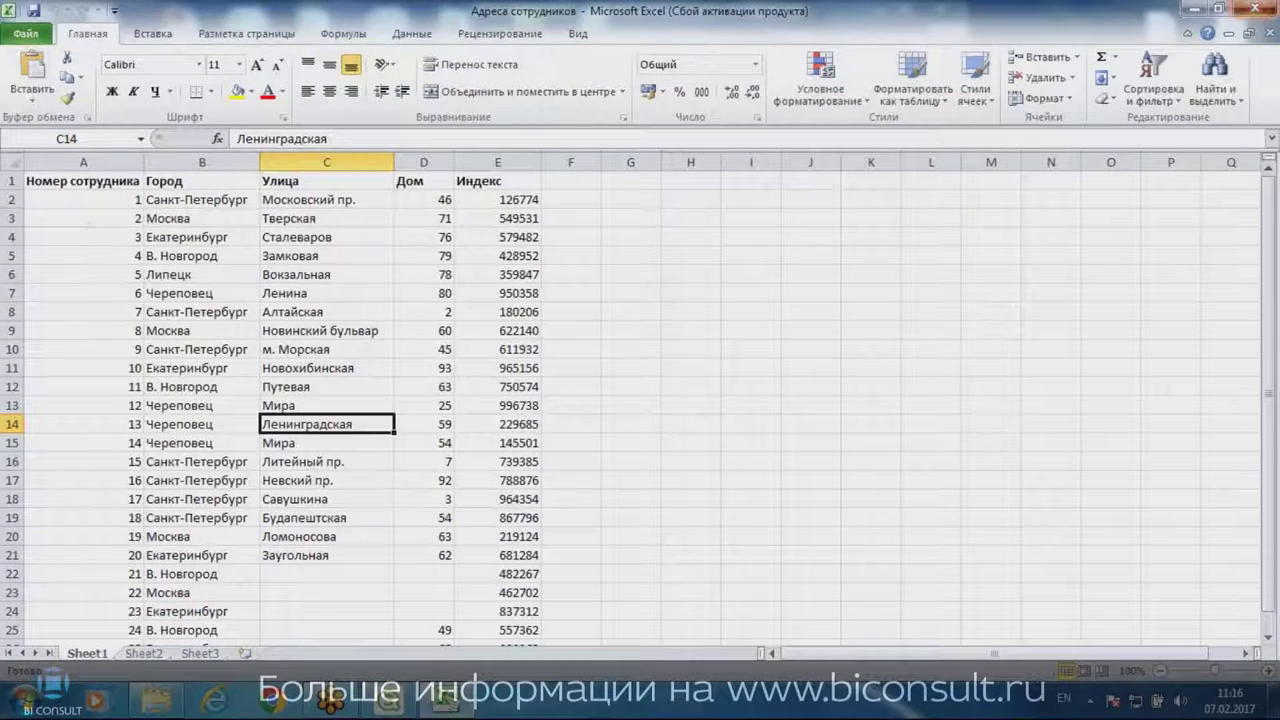
click(1262, 9)
Try to open the Отгрузки-факт Access database, cancelling the Office installation and dismissing the error notice
click(212, 230)
double_click(212, 230)
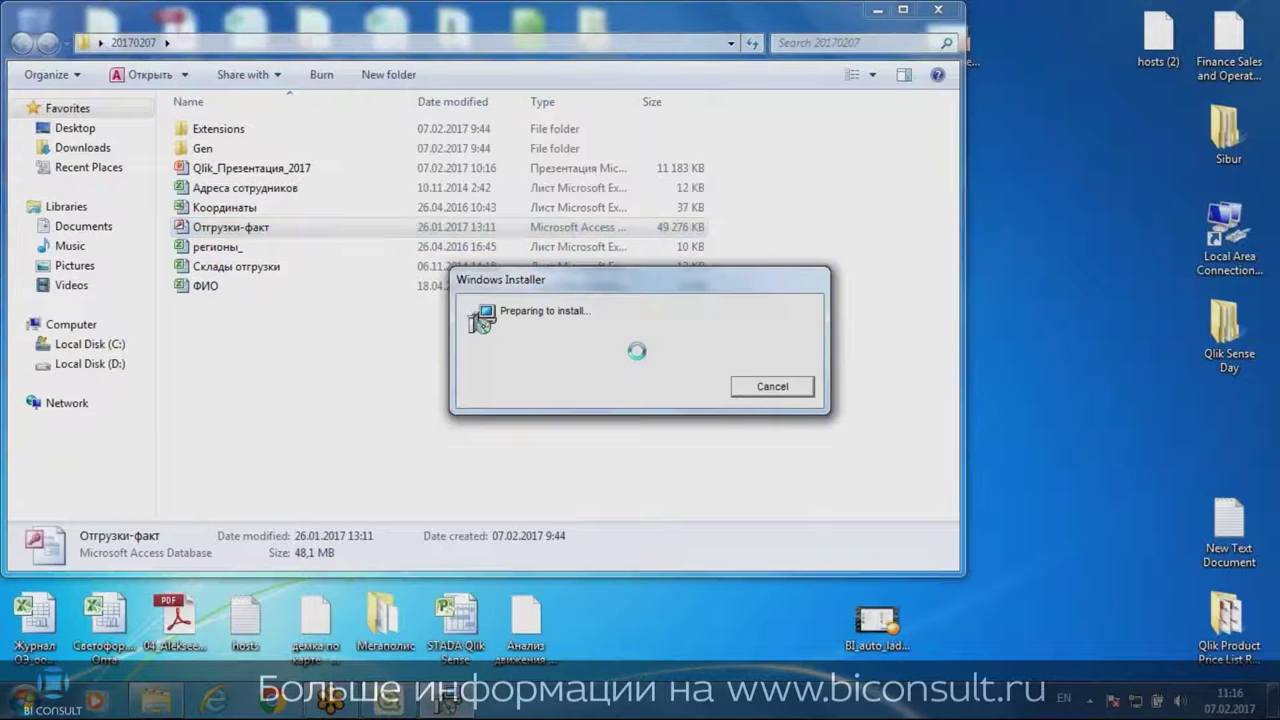
click(765, 393)
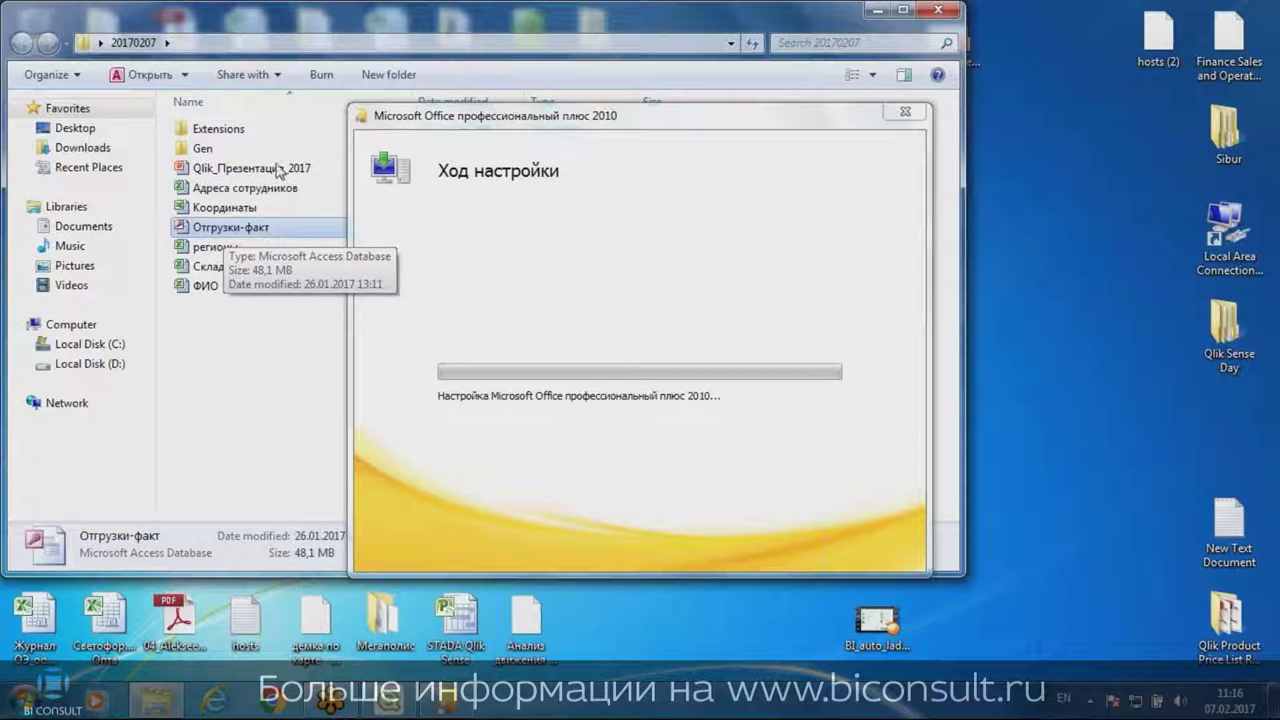
click(905, 117)
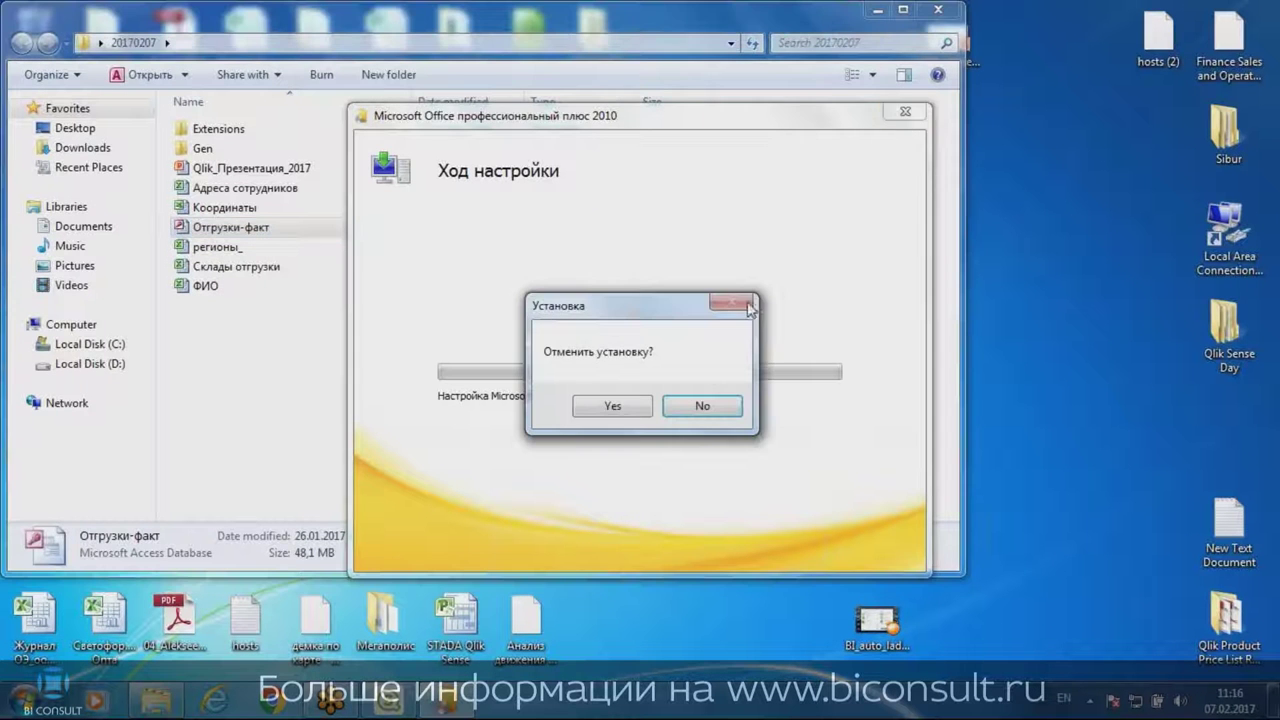
click(618, 410)
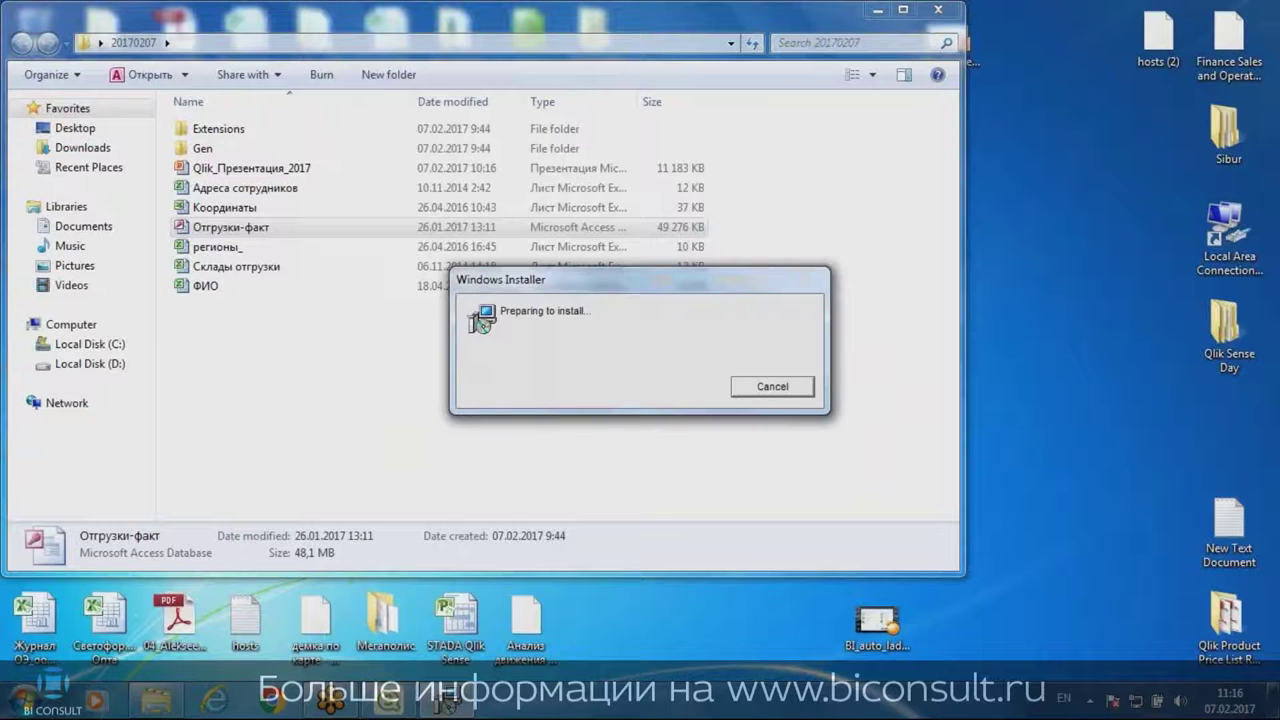
click(769, 389)
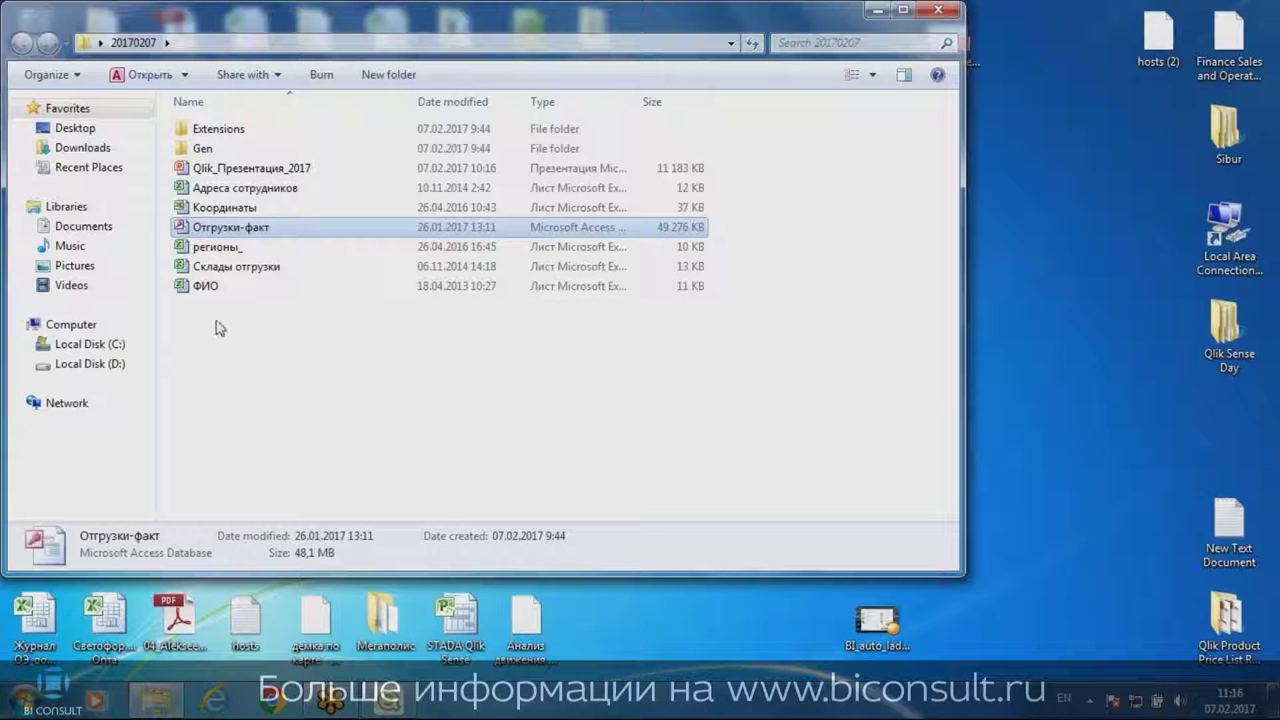
click(216, 232)
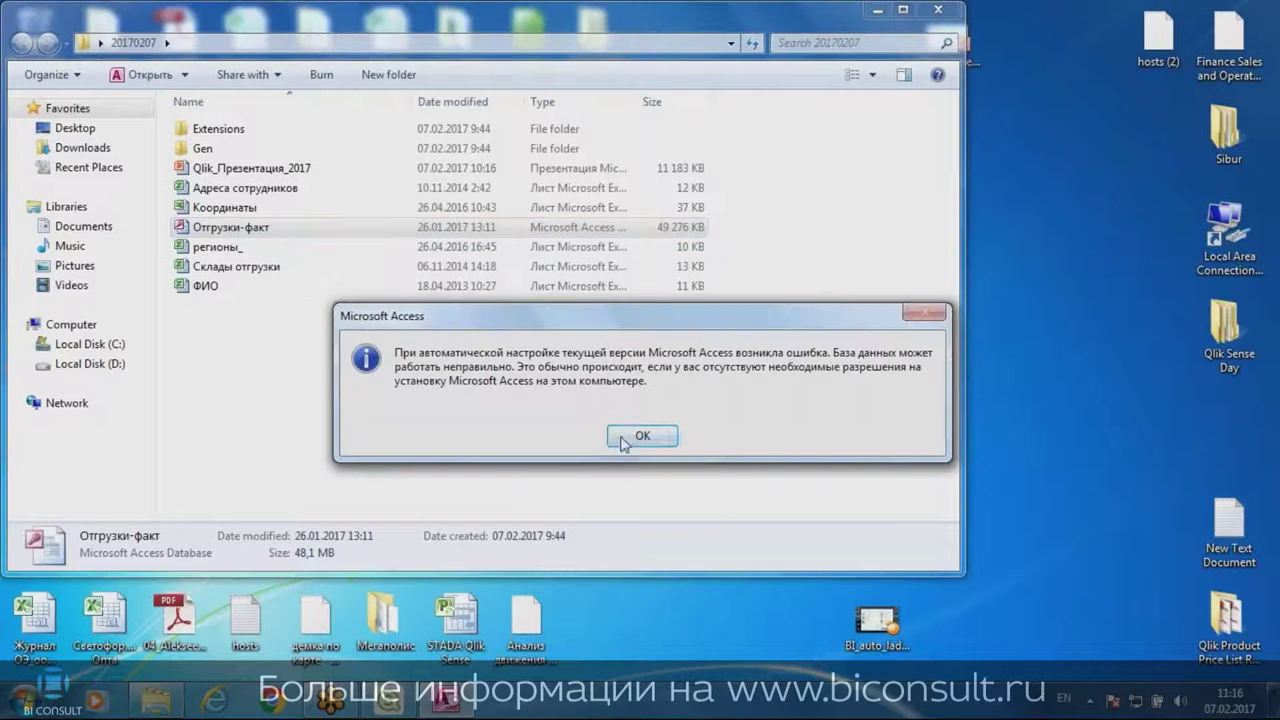
click(646, 434)
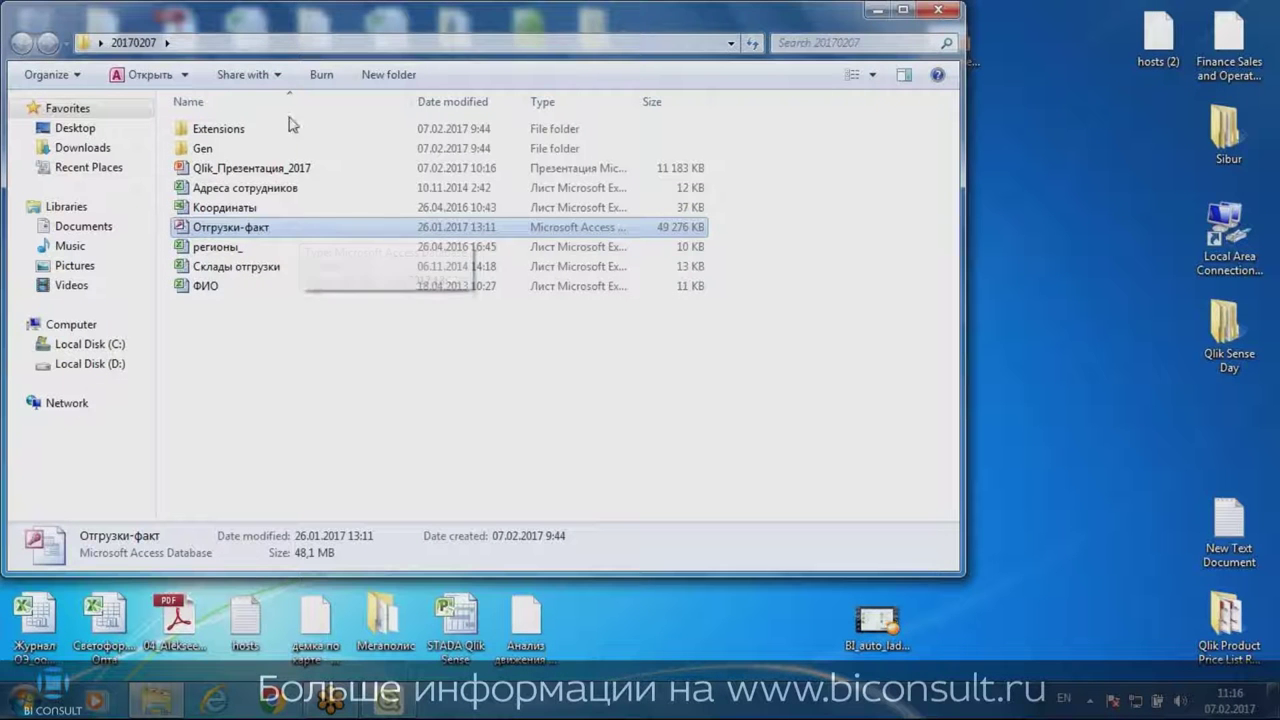
Reopen the Адреса сотрудников workbook, dismiss the activation wizard, examine the address rows and close the workbook
double_click(250, 188)
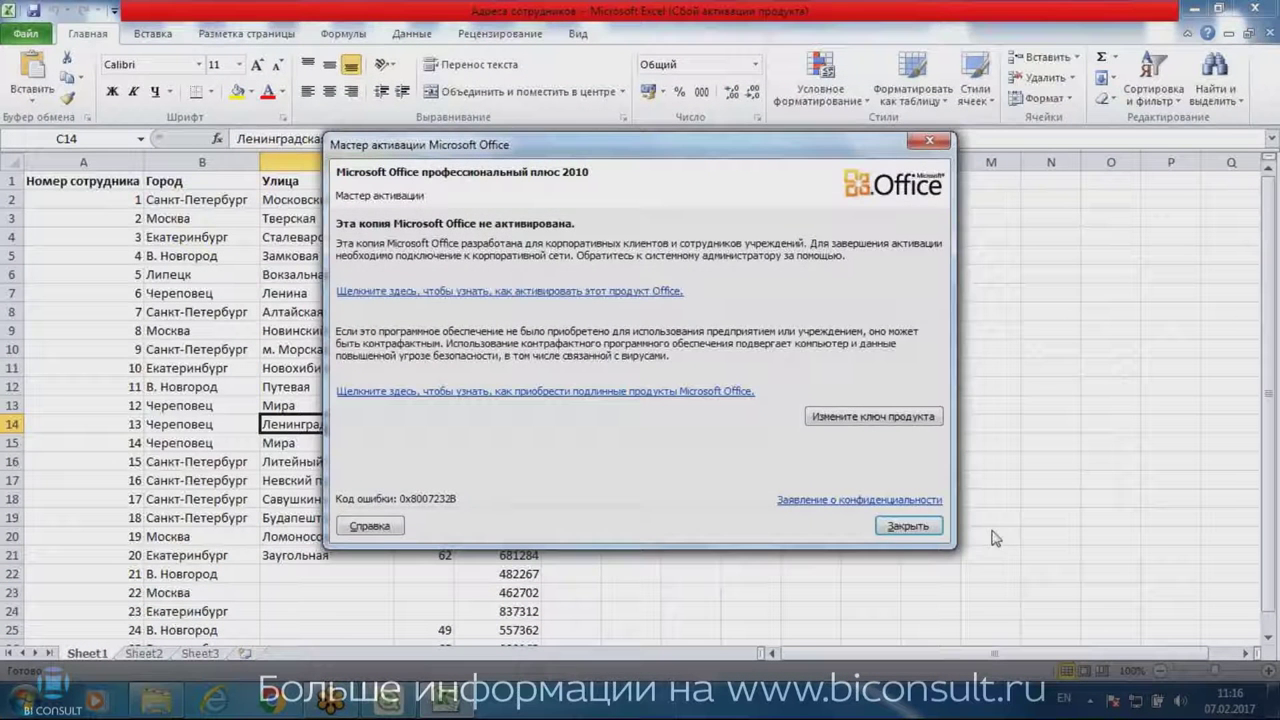
click(908, 529)
drag(110, 218, 522, 310)
click(1253, 12)
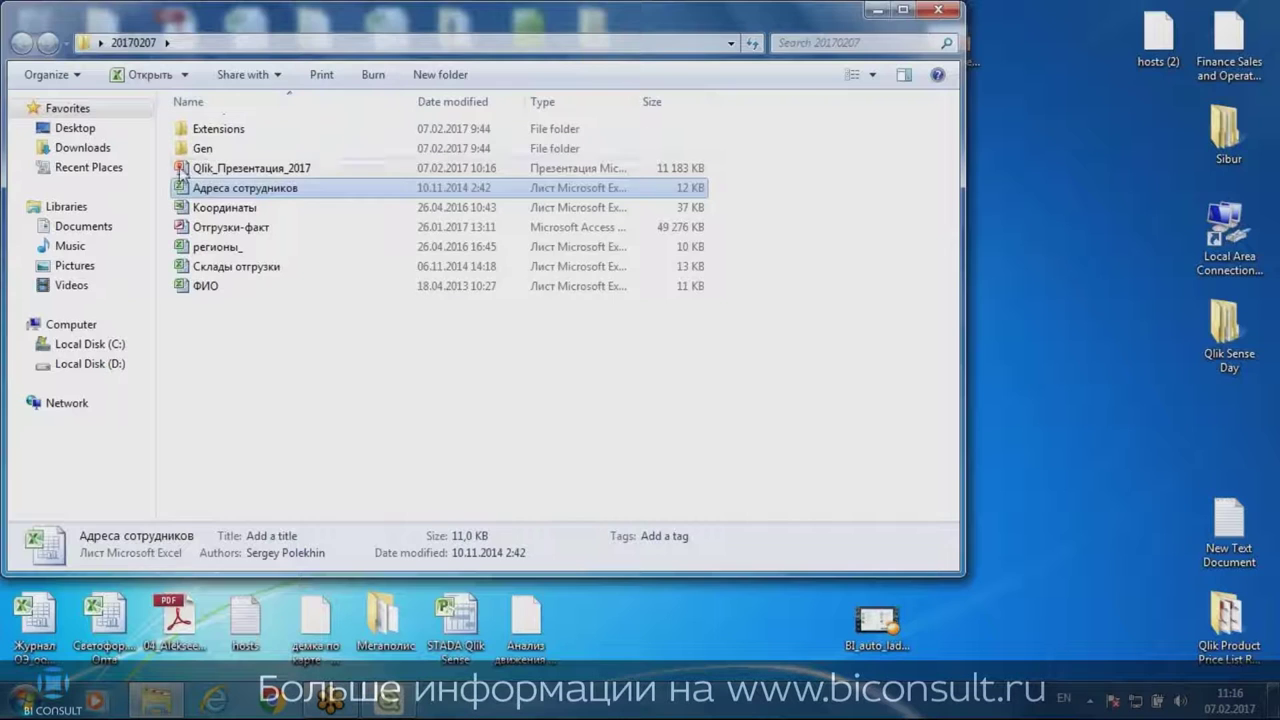
Open the ФИО workbook, dismiss the activation wizard, examine the employee number and name columns, and close it
double_click(222, 290)
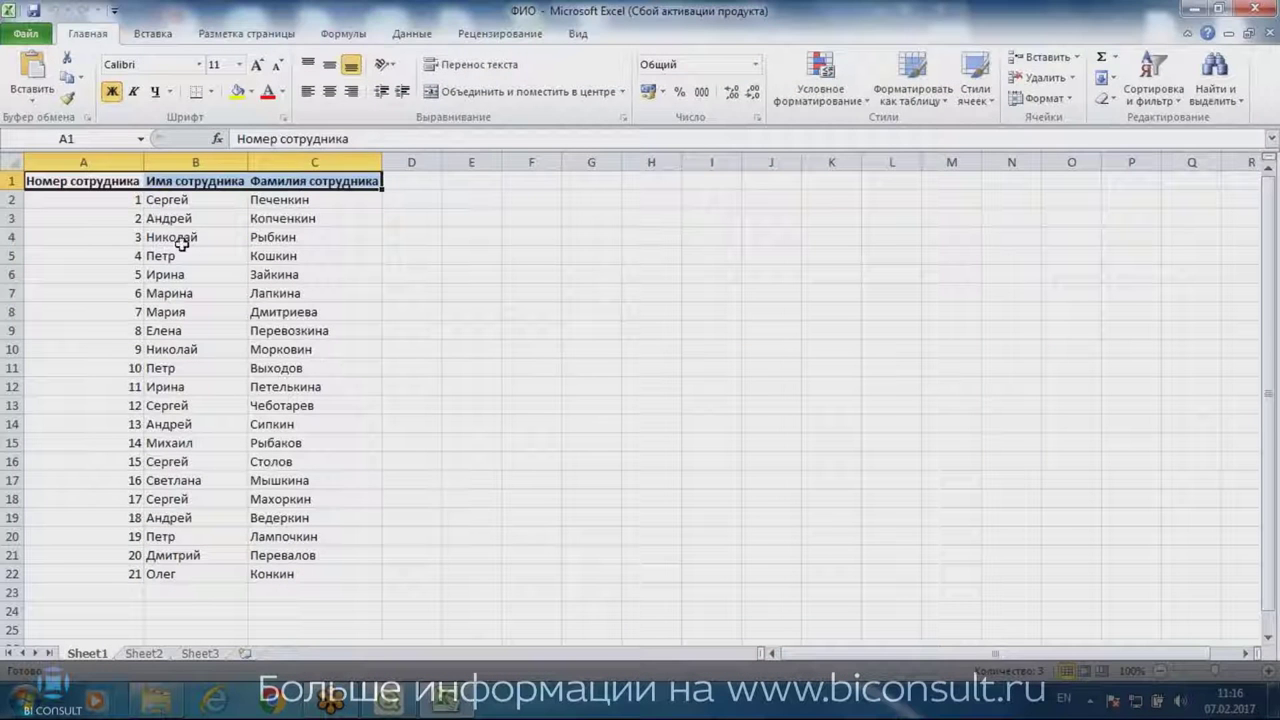
click(195, 237)
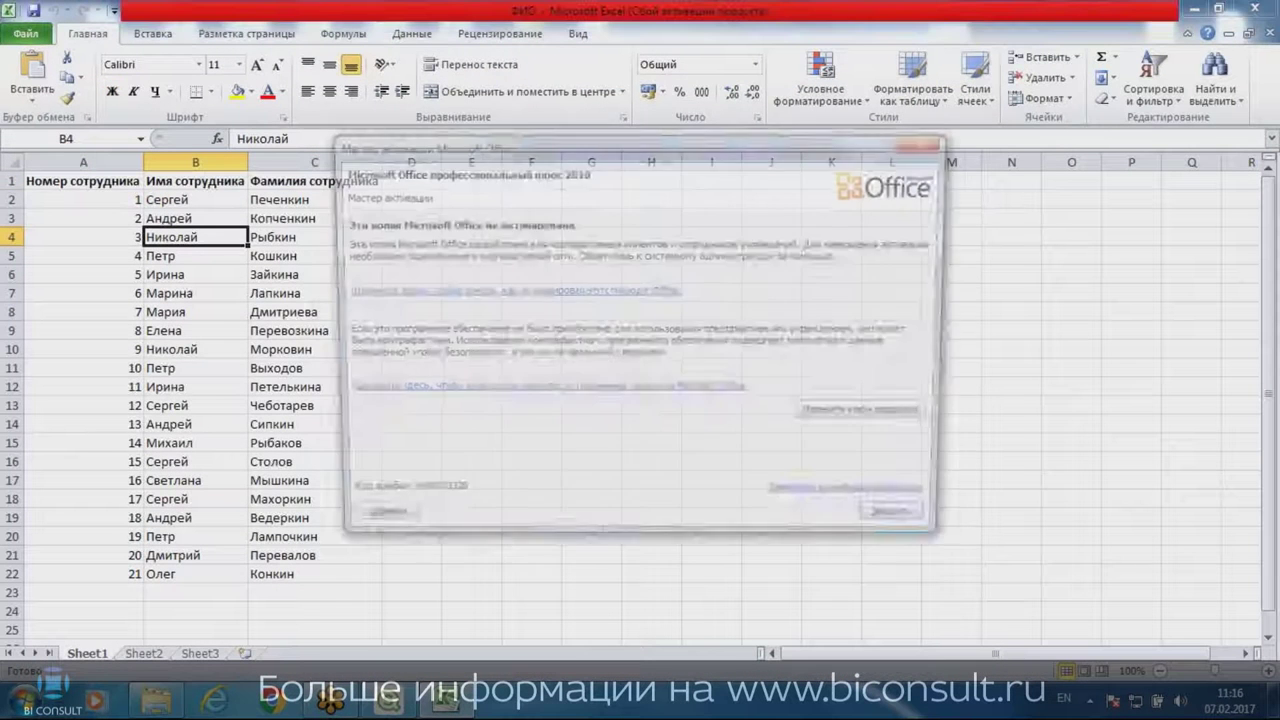
click(929, 141)
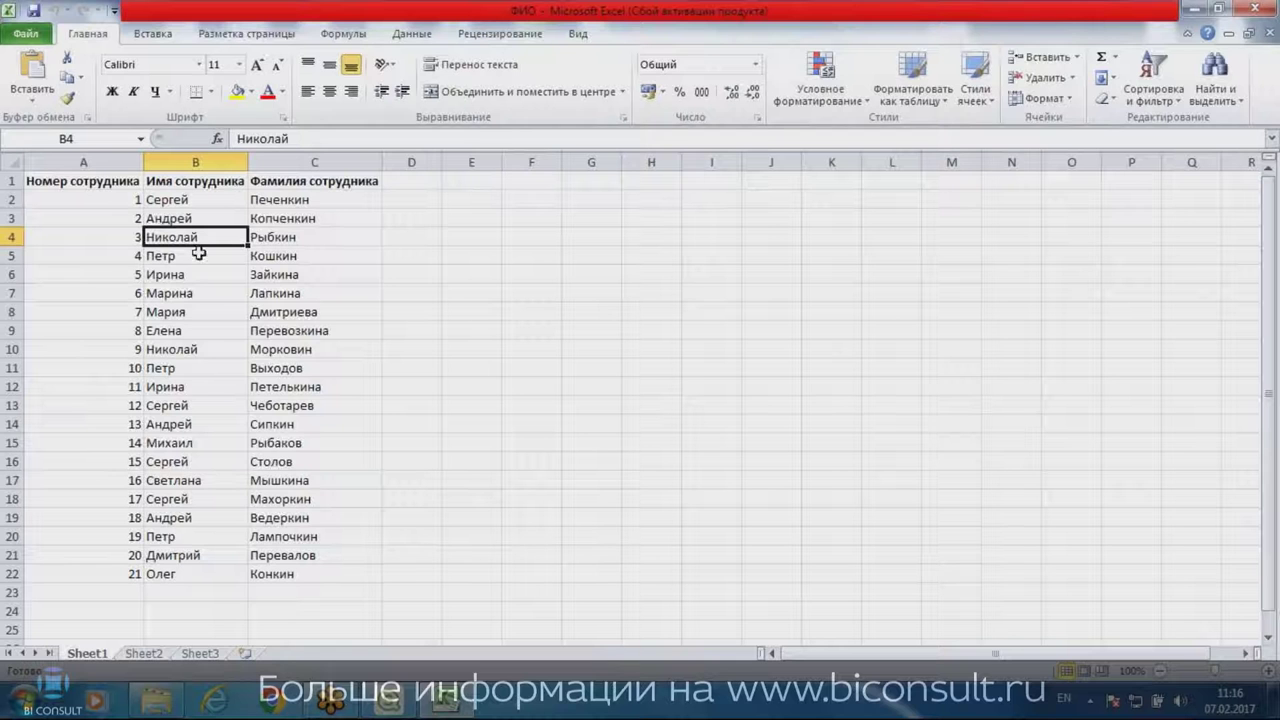
click(1253, 10)
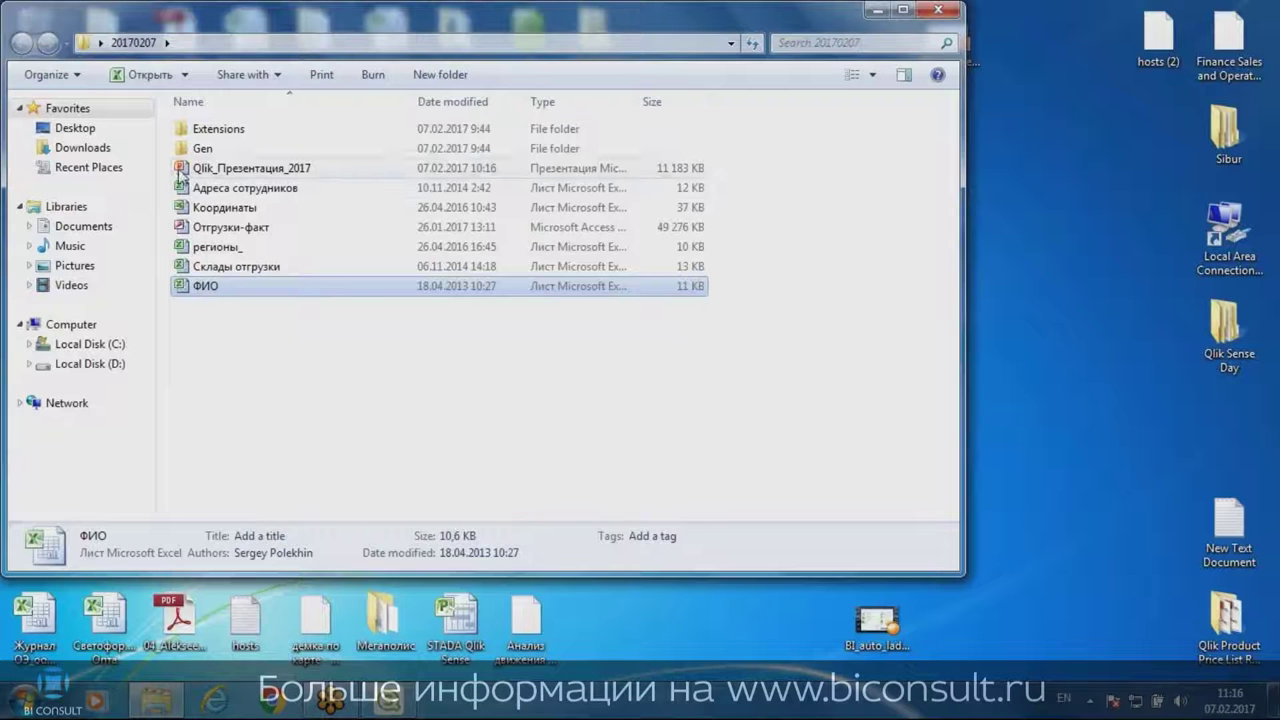
Open the Координаты workbook, examine the Регион column beside latitude and longitude, and close it
double_click(216, 208)
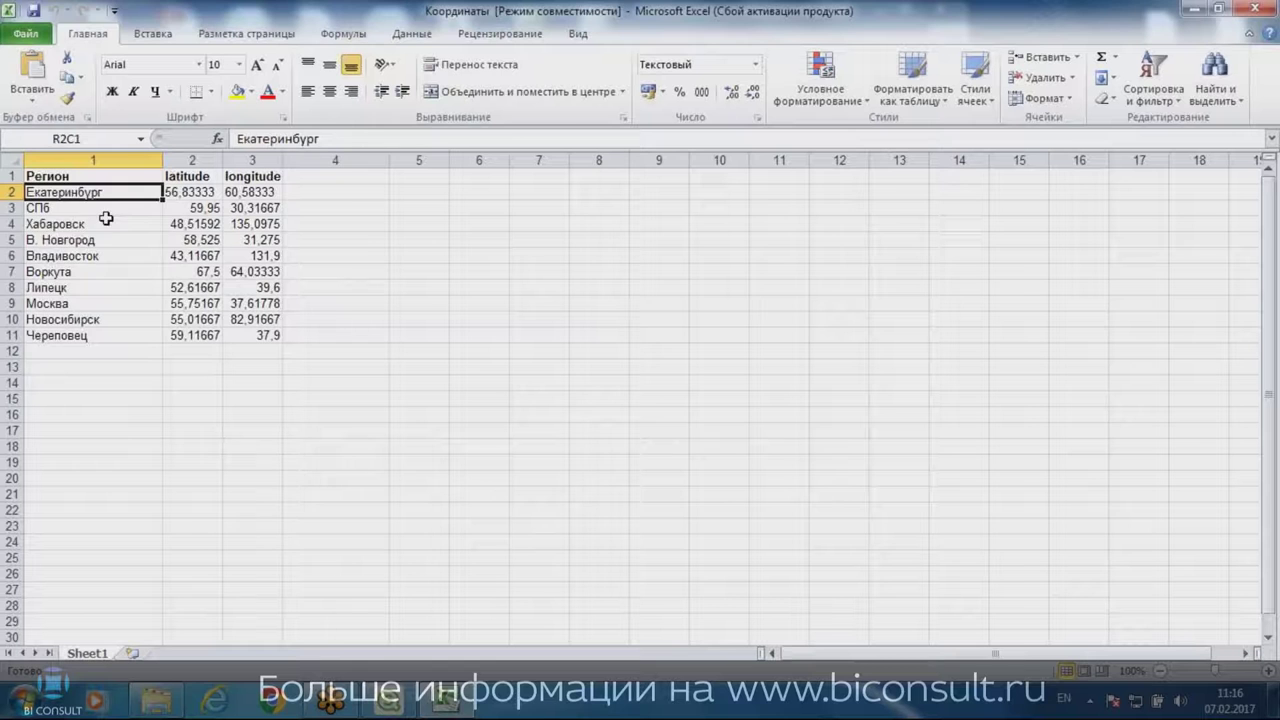
drag(100, 224, 141, 296)
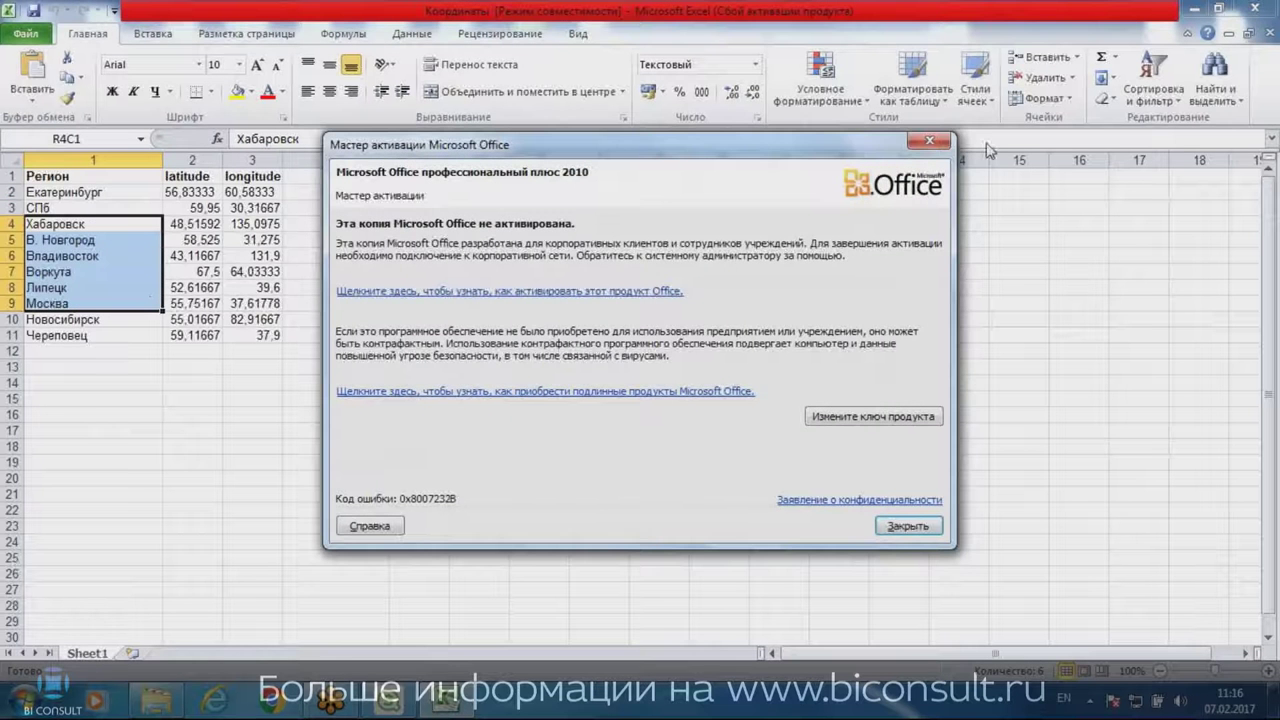
click(930, 141)
click(93, 200)
drag(93, 200, 151, 334)
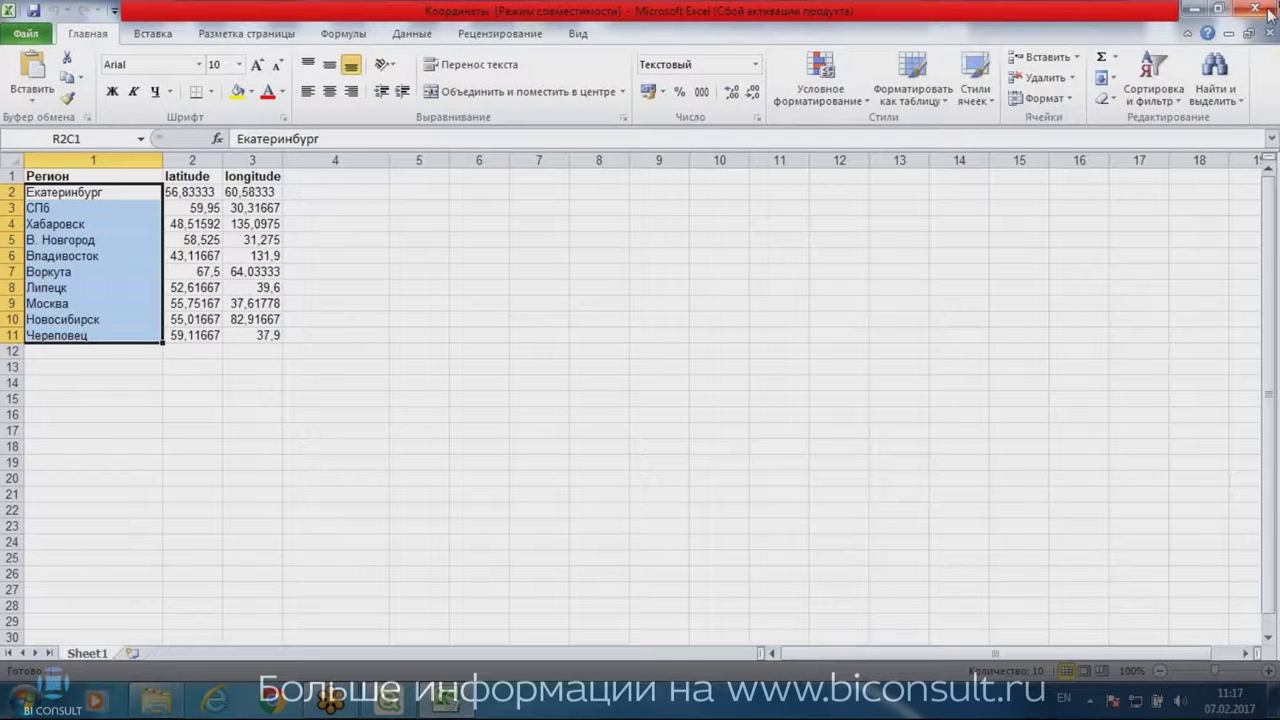
click(1252, 10)
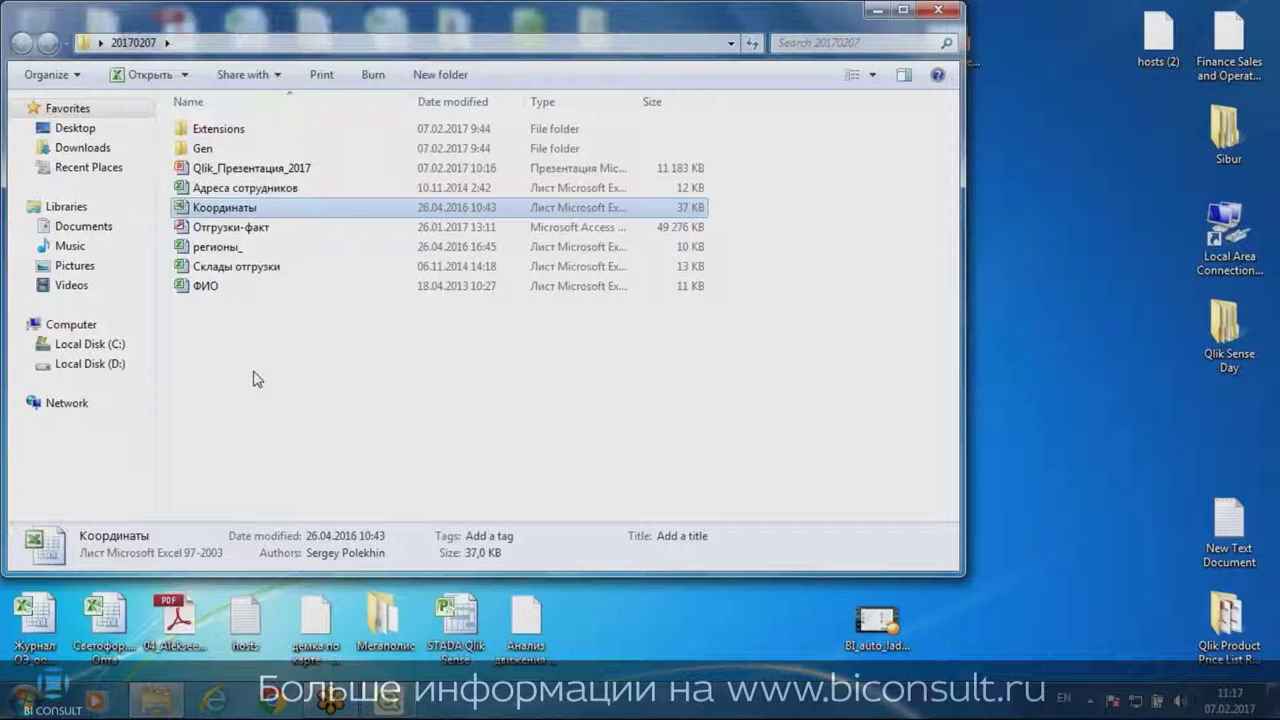
Switch to Qlik Sense Desktop and create a new app named Демонстрация2017
drag(401, 12, 478, 79)
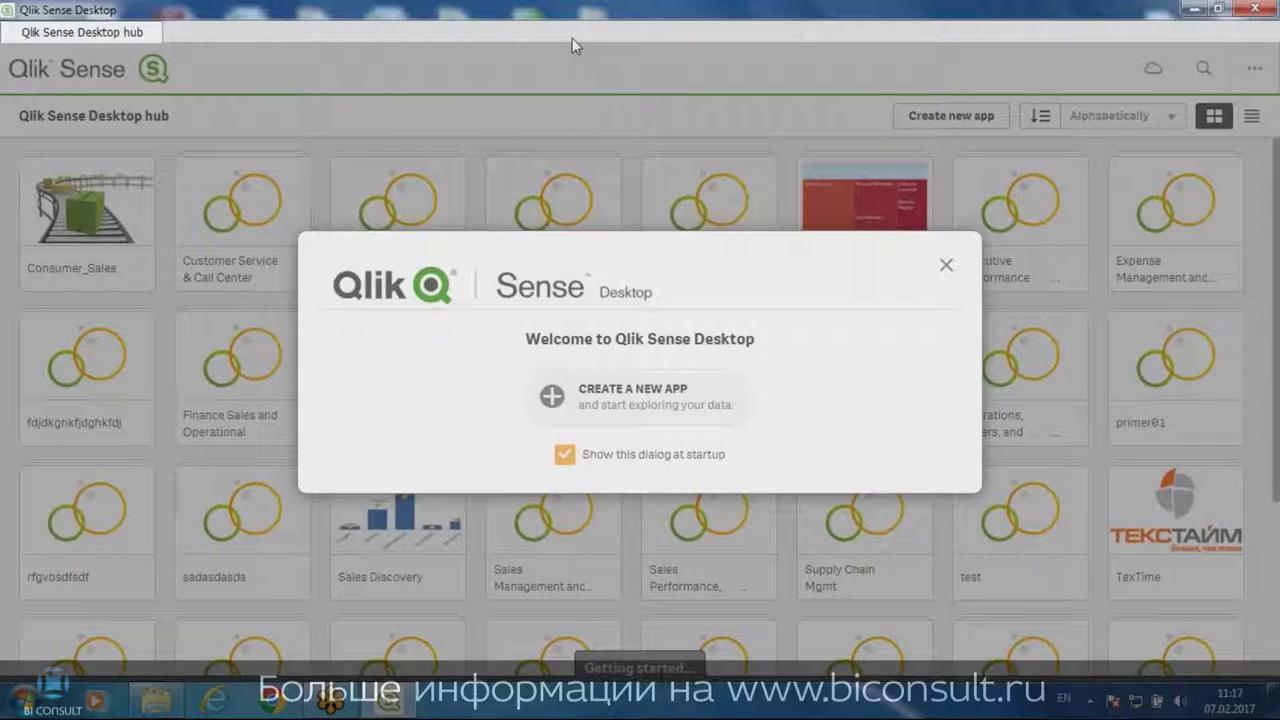
click(600, 402)
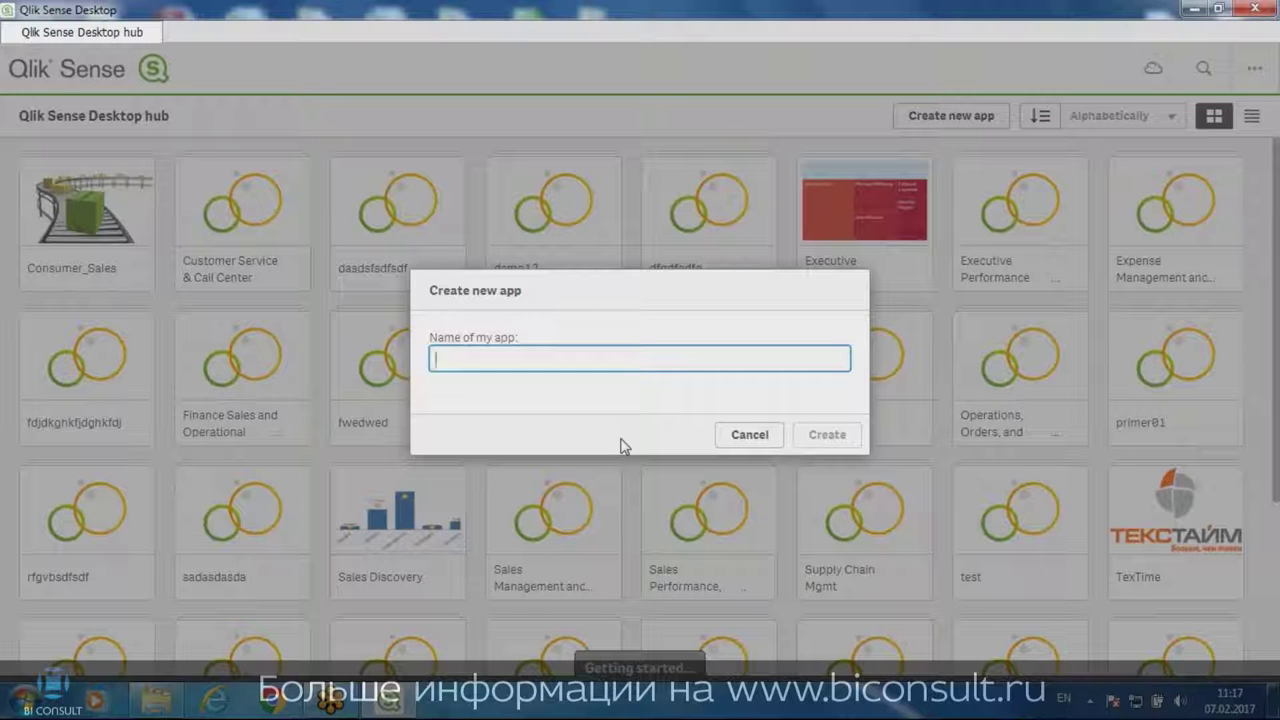
text(ц)
key(BackSpace)
key(alt+shift)
text(Демло)
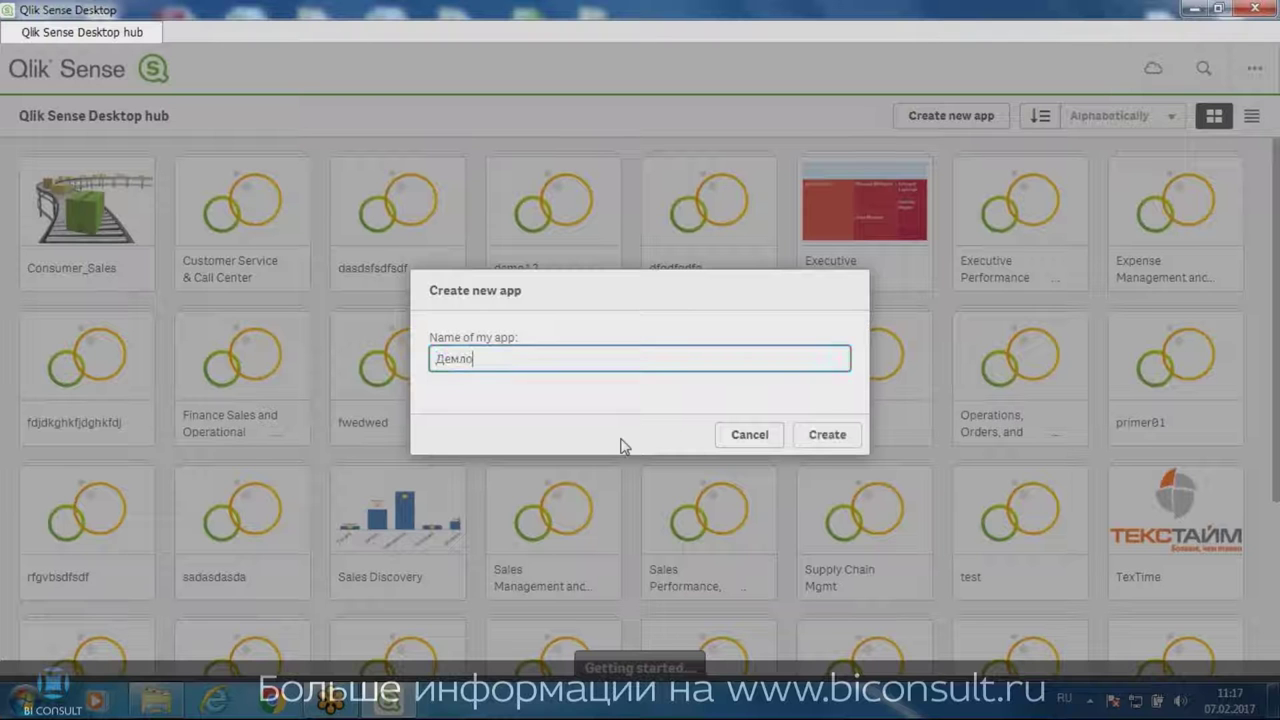
key(BackSpace)
text(онстрац)
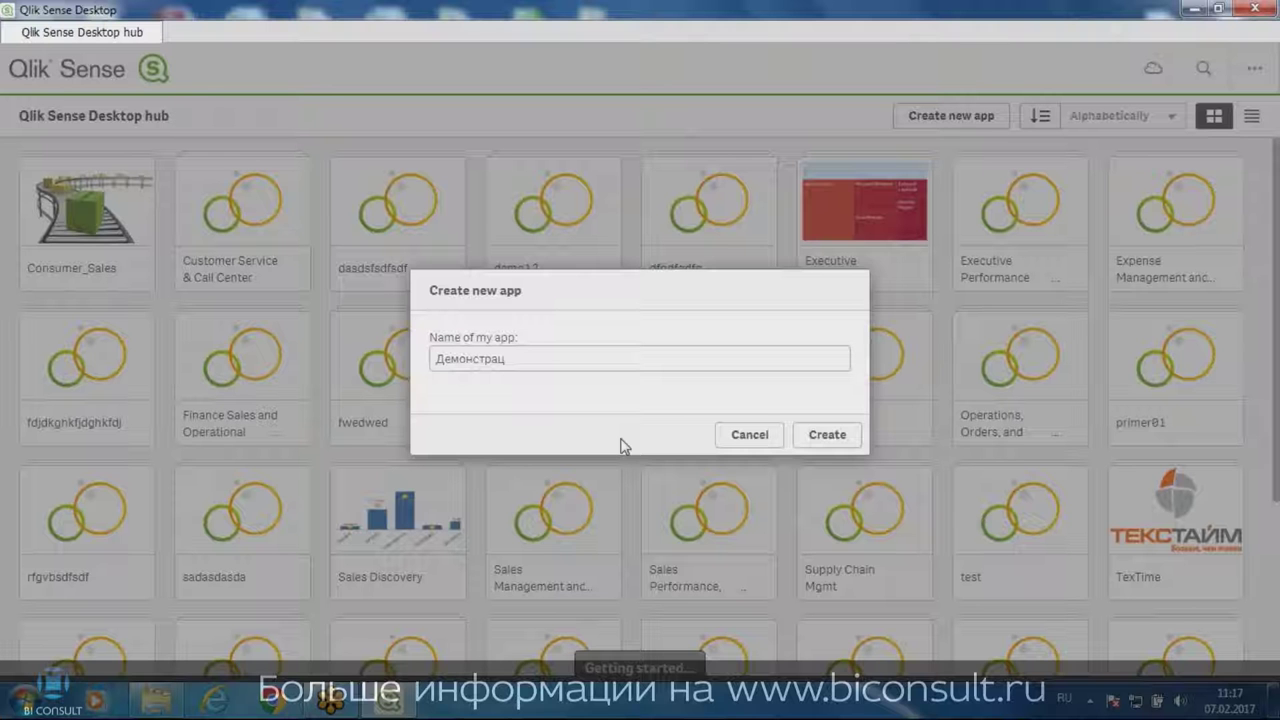
click(529, 359)
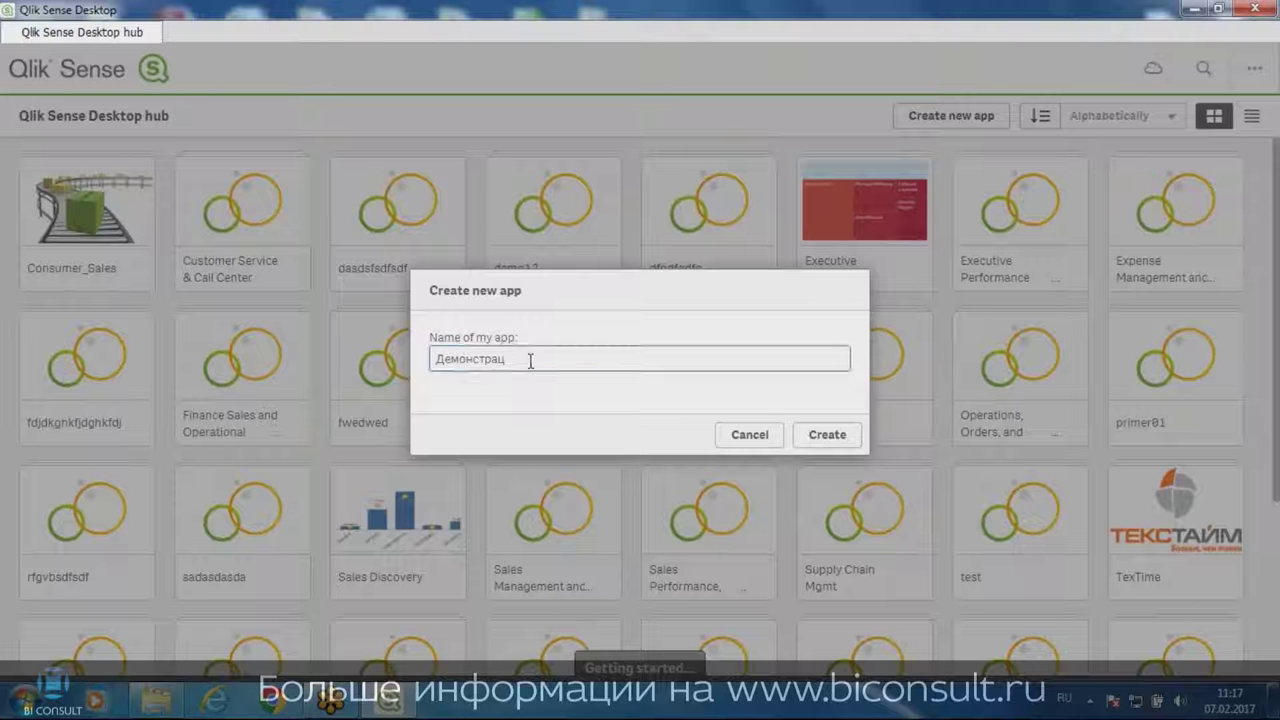
text(ия2017)
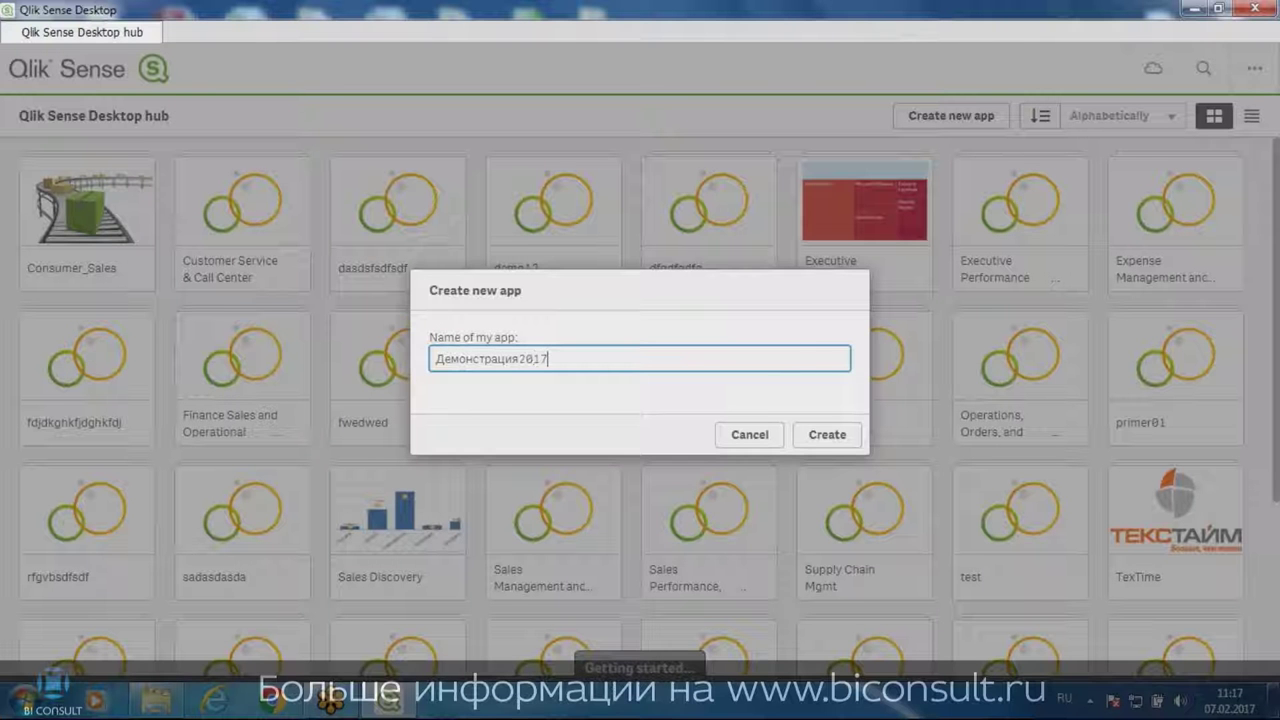
click(827, 434)
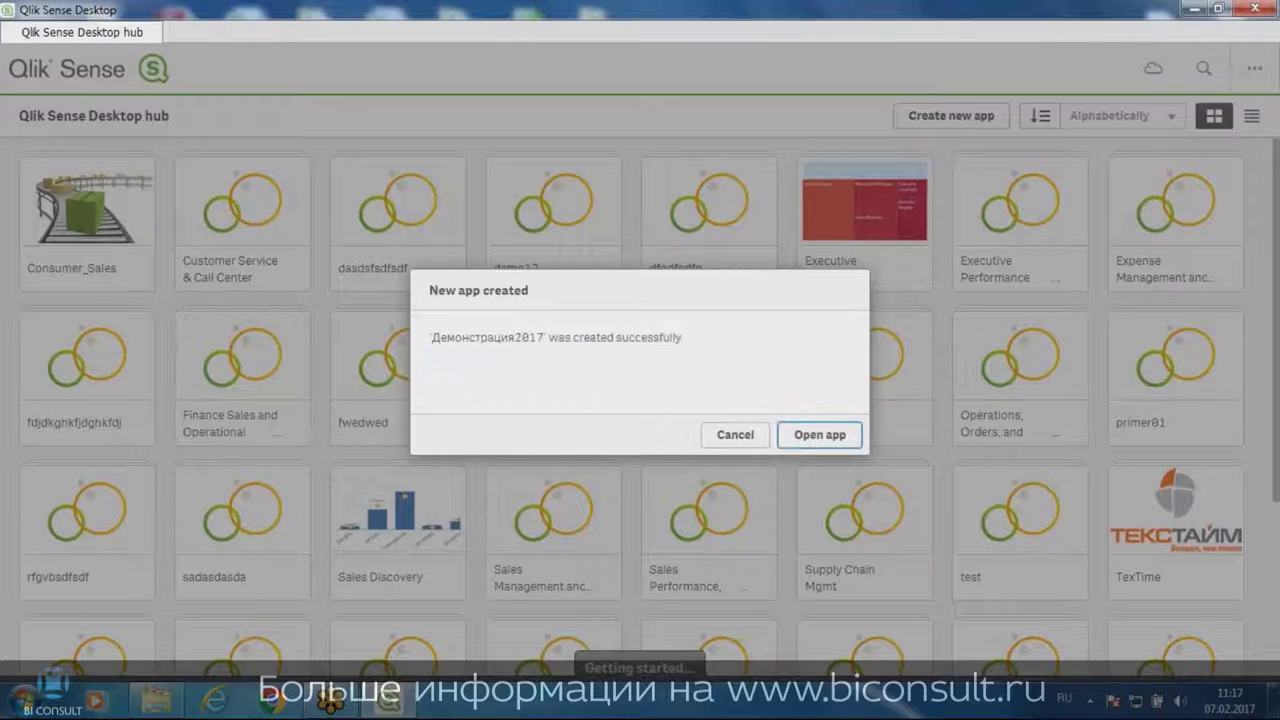
Open the Демонстрация2017 app and start adding data to it
click(822, 434)
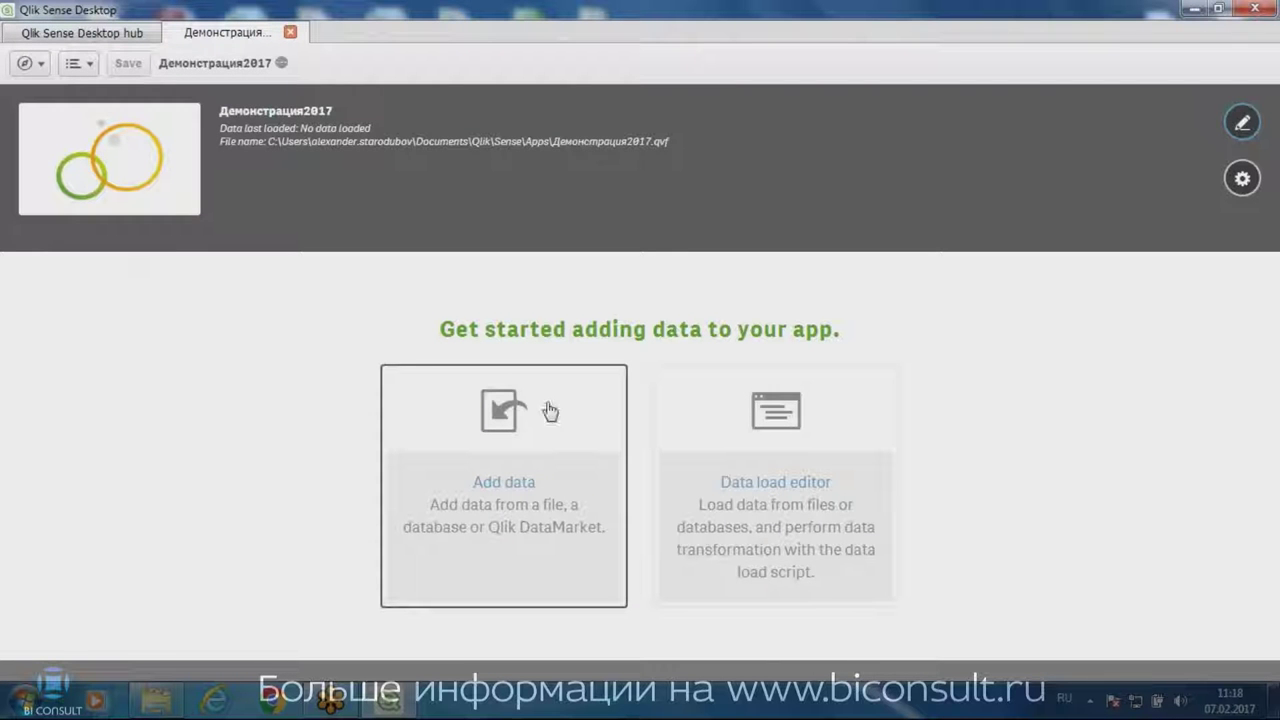
click(513, 487)
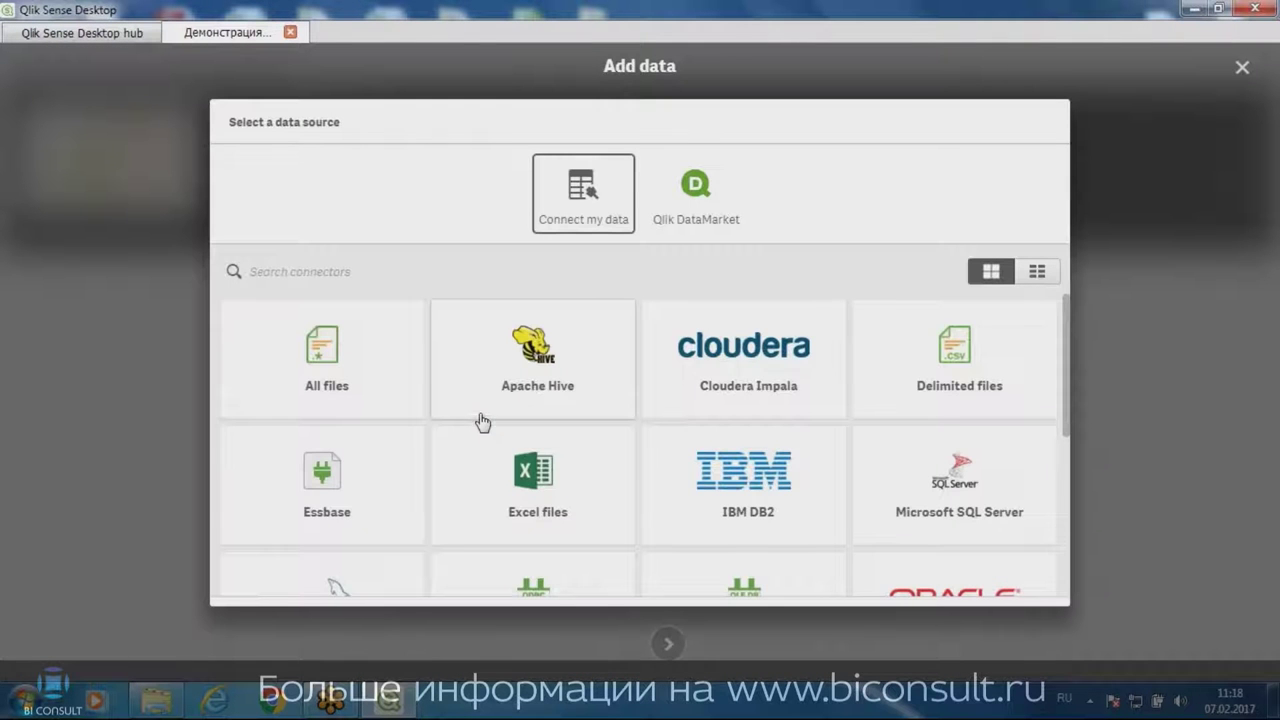
Examine the list of available data source connectors, including file types, databases, ODBC, OLE DB and web sources
scroll(671, 303, down, 3)
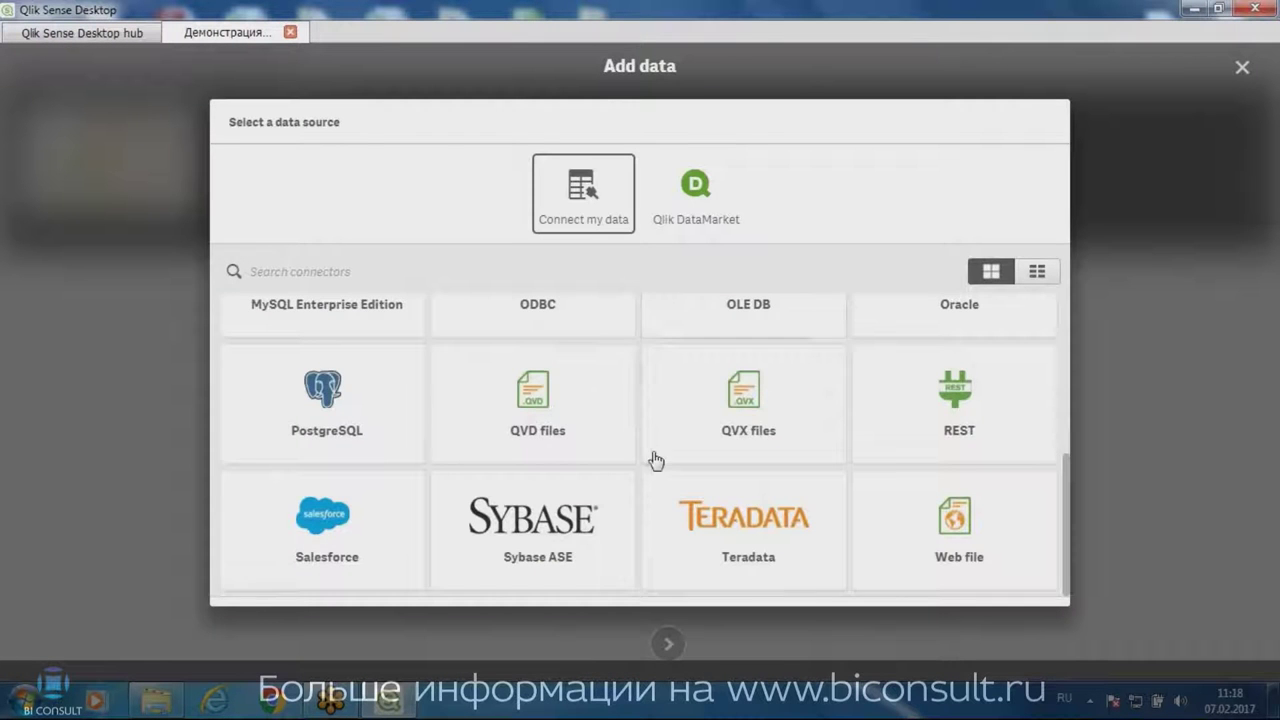
scroll(646, 449, up, 3)
scroll(464, 352, down, 1)
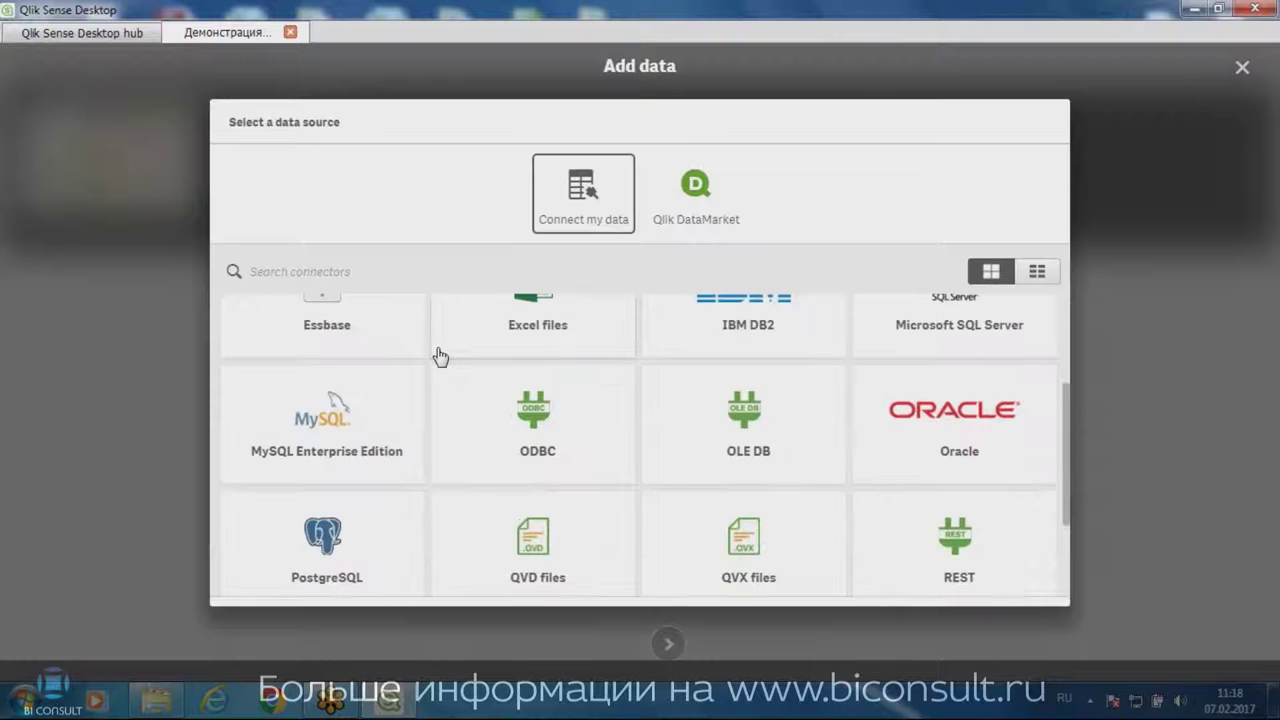
scroll(540, 403, down, 1)
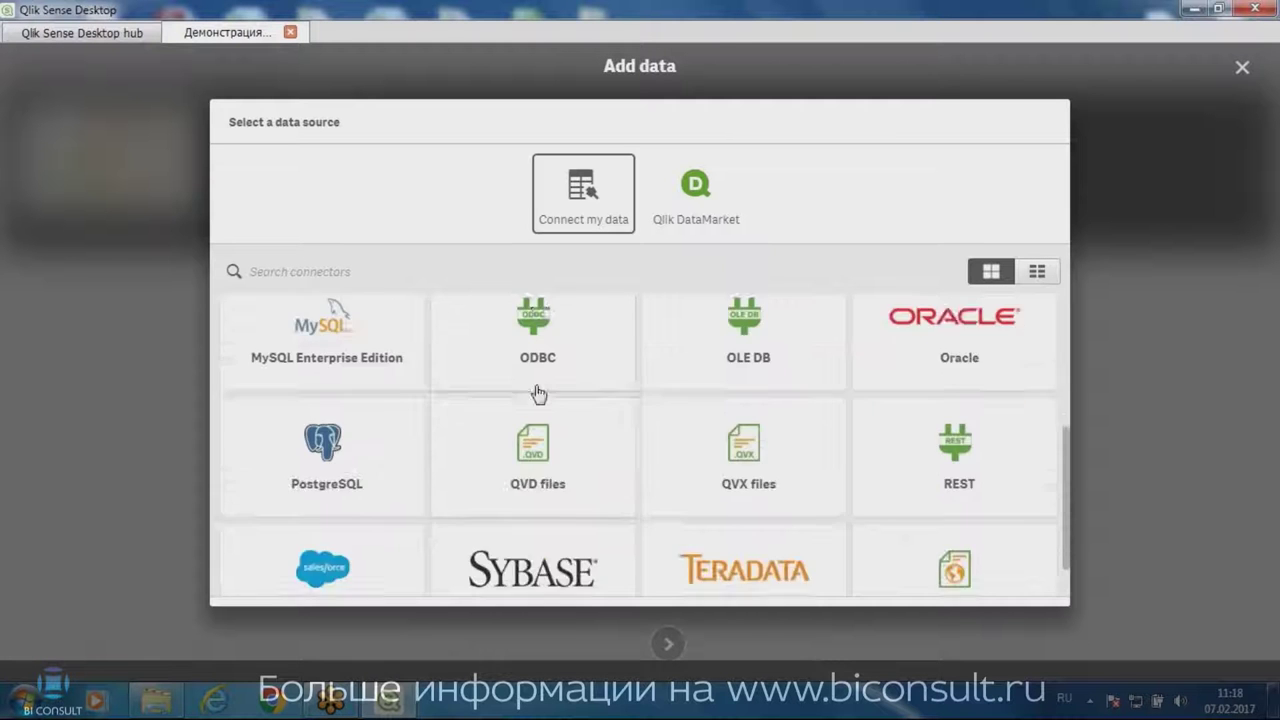
scroll(561, 428, up, 1)
scroll(561, 428, up, 2)
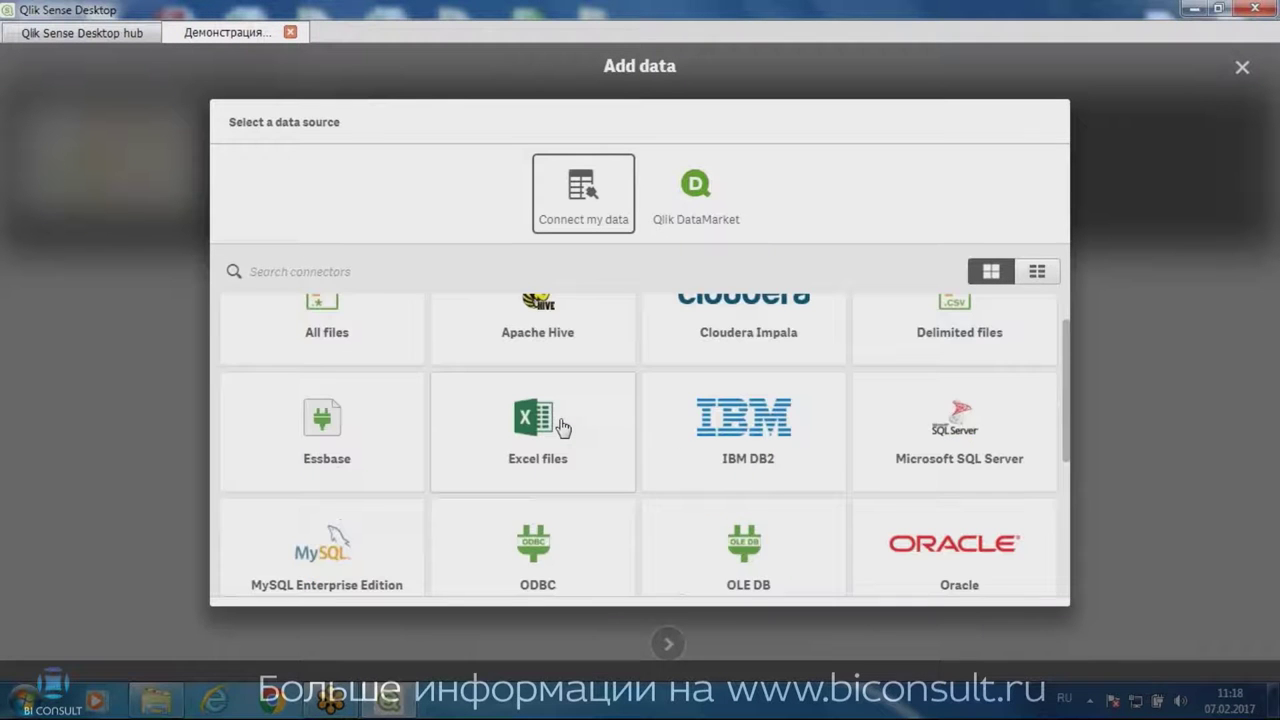
scroll(562, 428, up, 1)
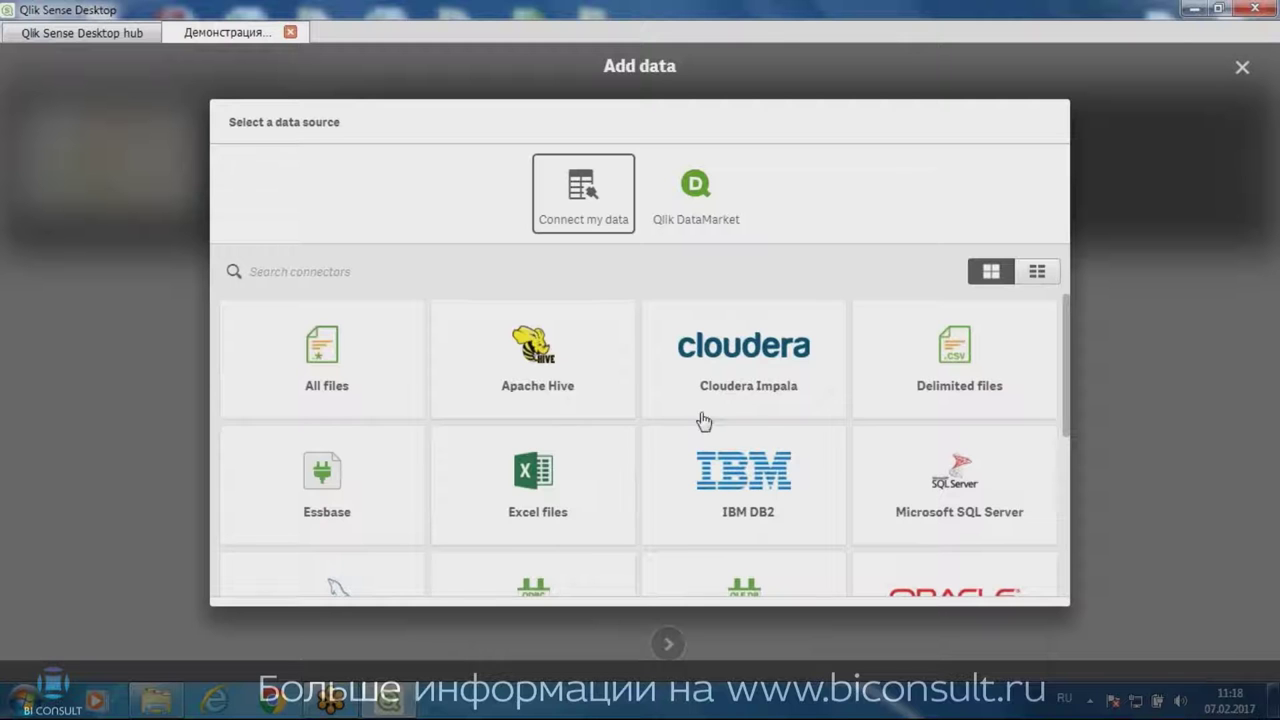
scroll(631, 433, down, 1)
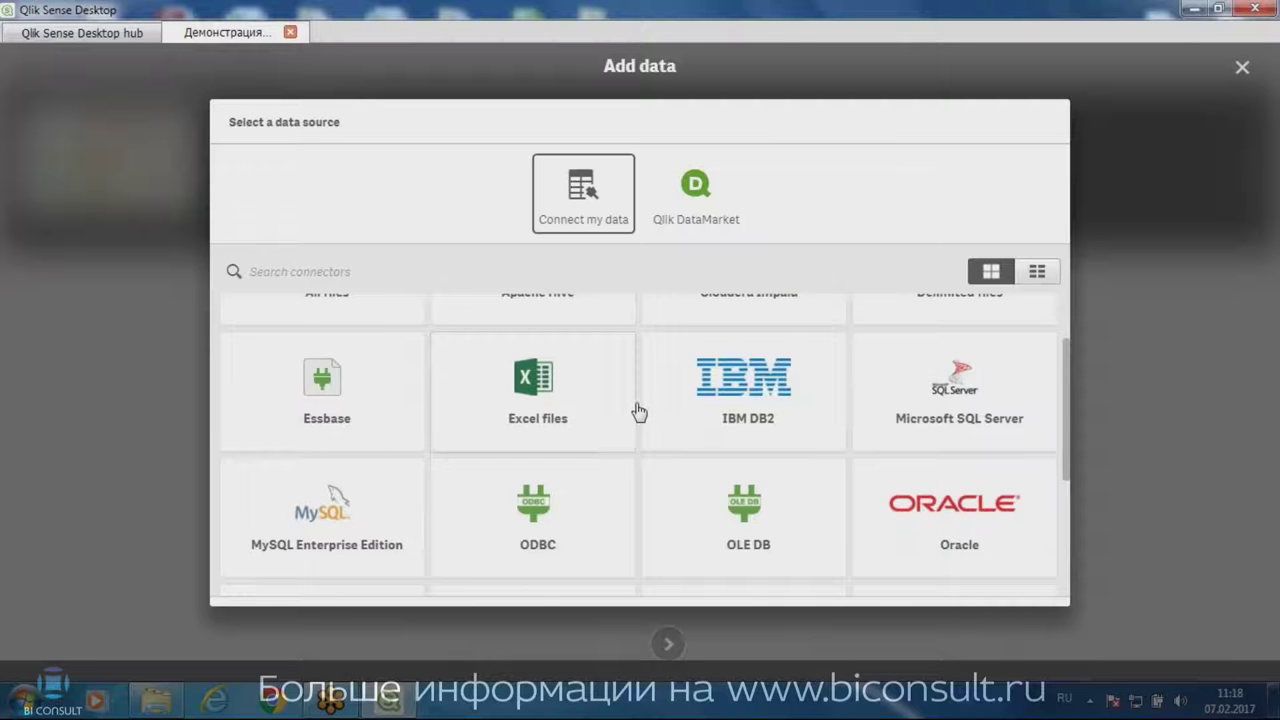
scroll(640, 402, up, 1)
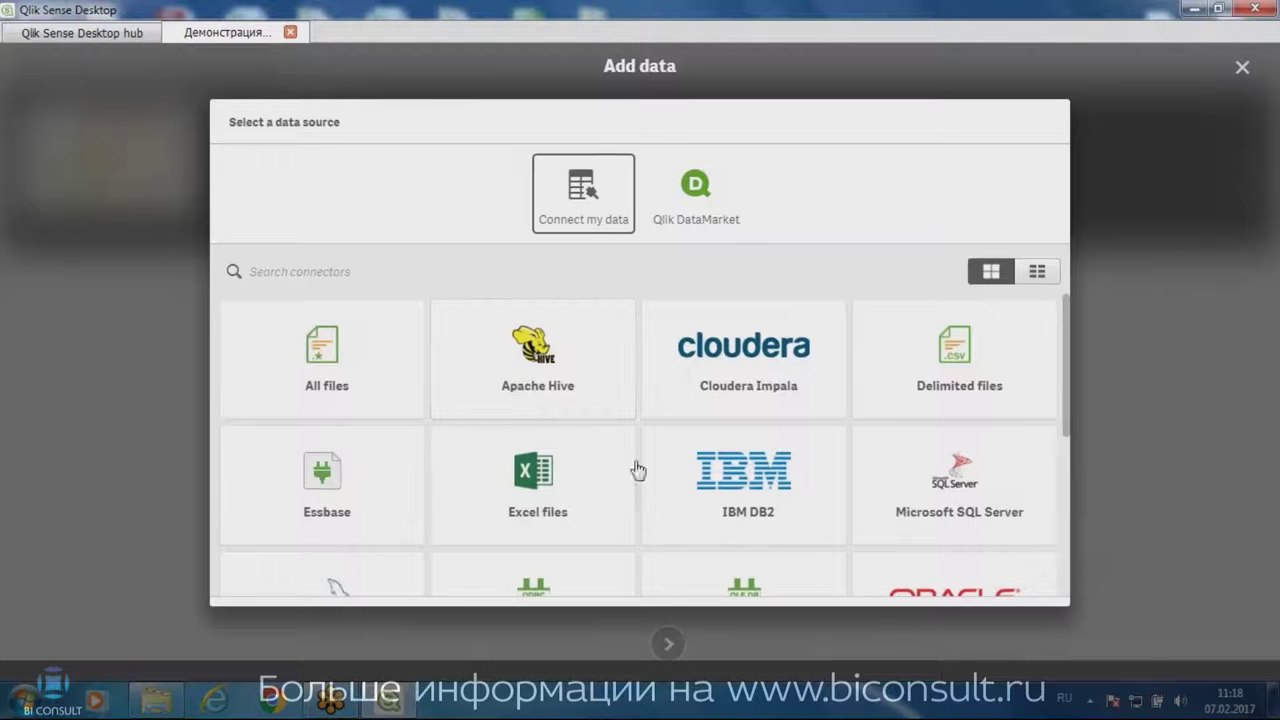
Look through the rest of the data source connectors, down to Salesforce, Teradata and Web file, and return to the start of the list
scroll(760, 420, down, 1)
scroll(830, 392, down, 2)
scroll(750, 415, down, 1)
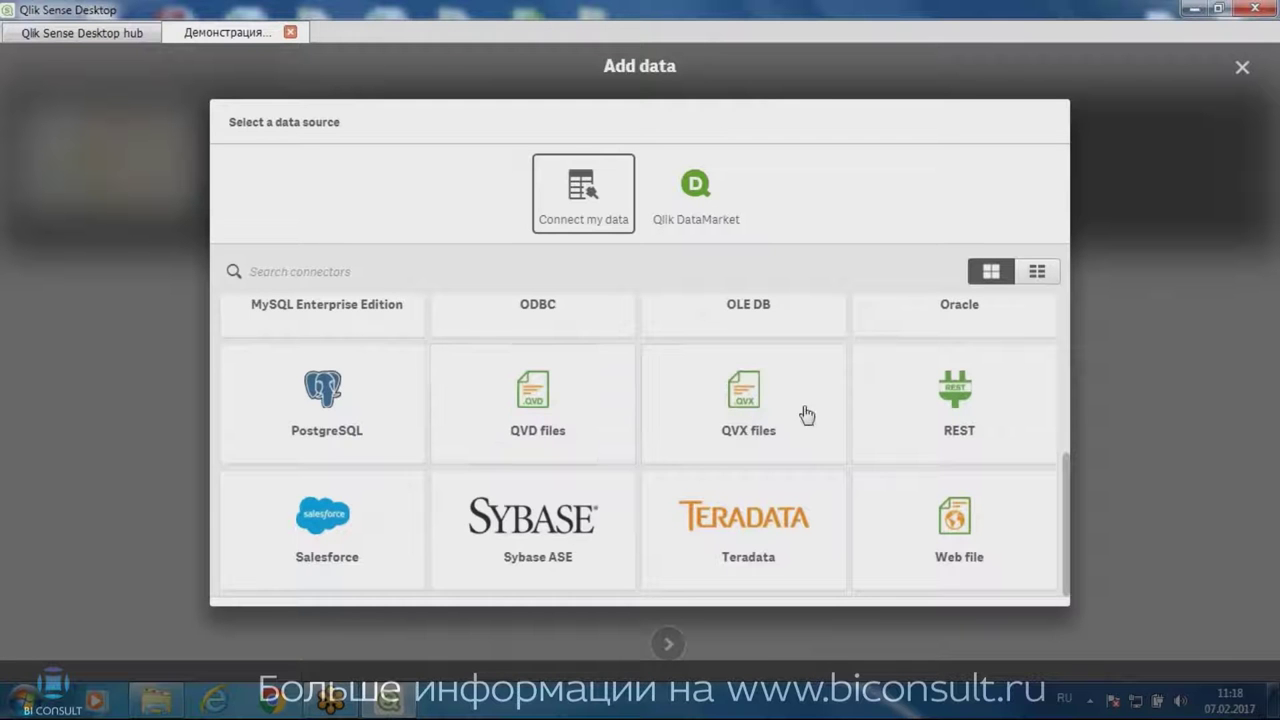
scroll(830, 405, up, 3)
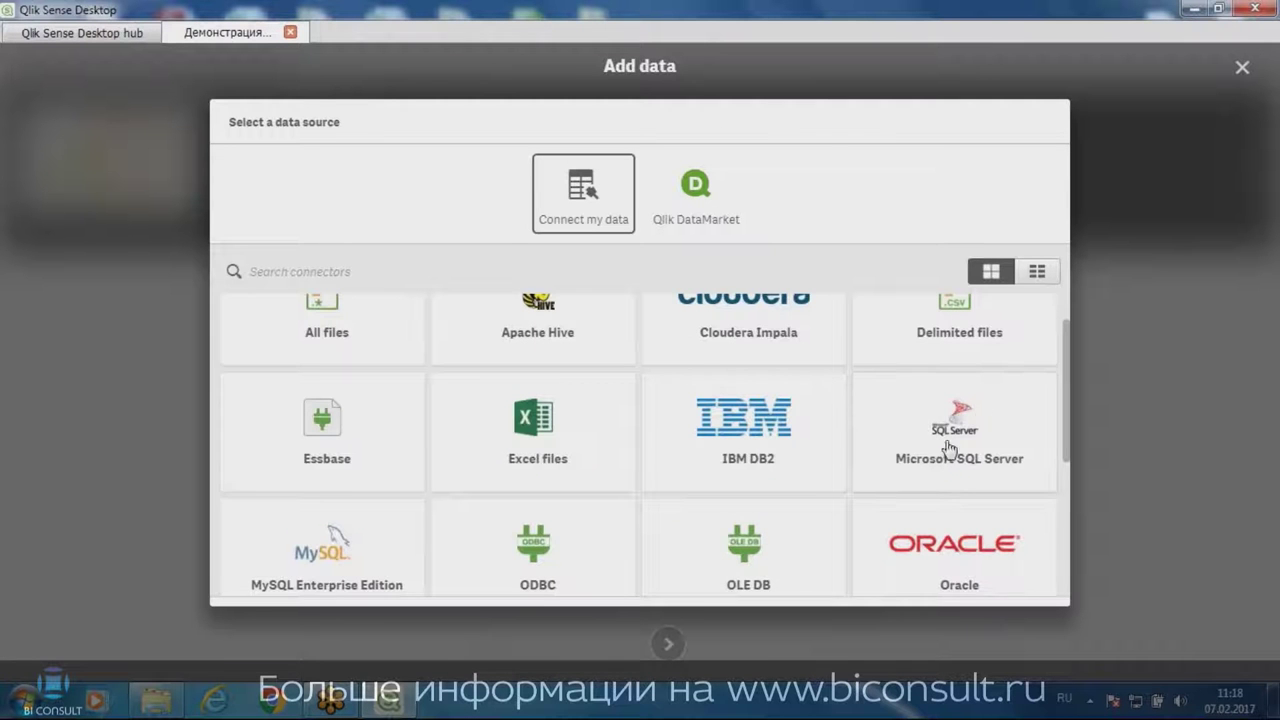
scroll(940, 440, up, 1)
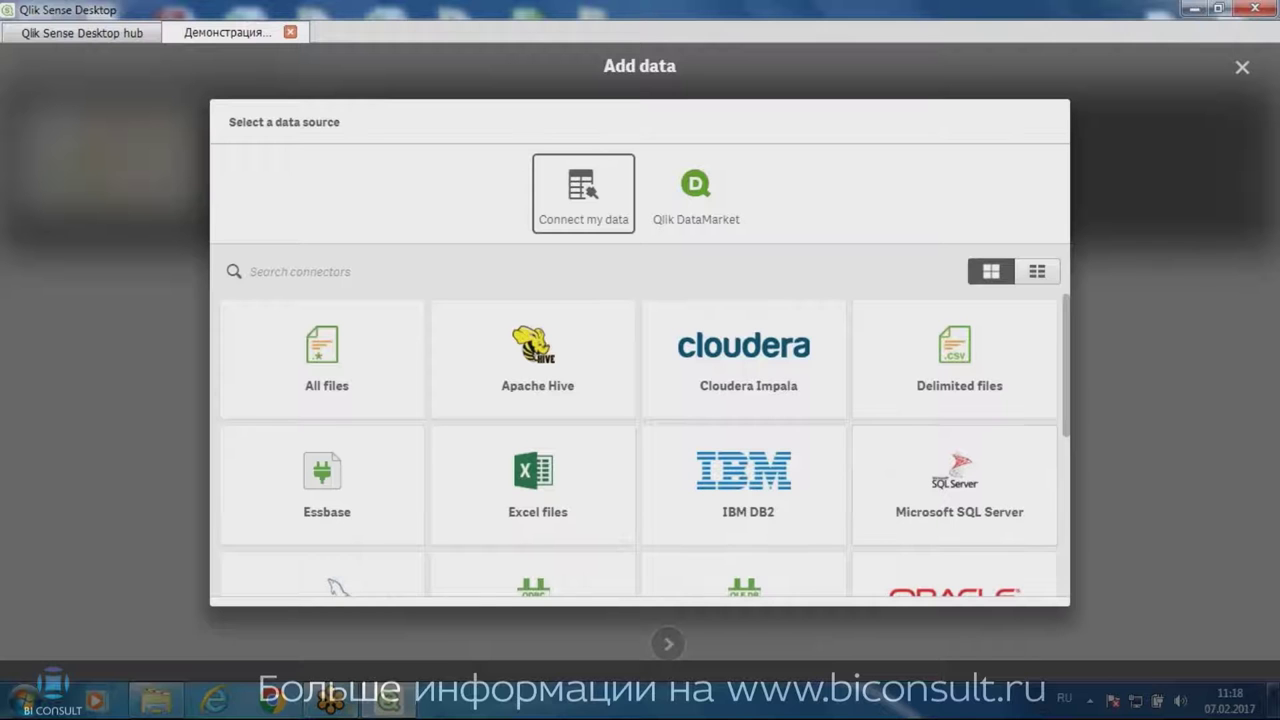
mouse_move(388, 700)
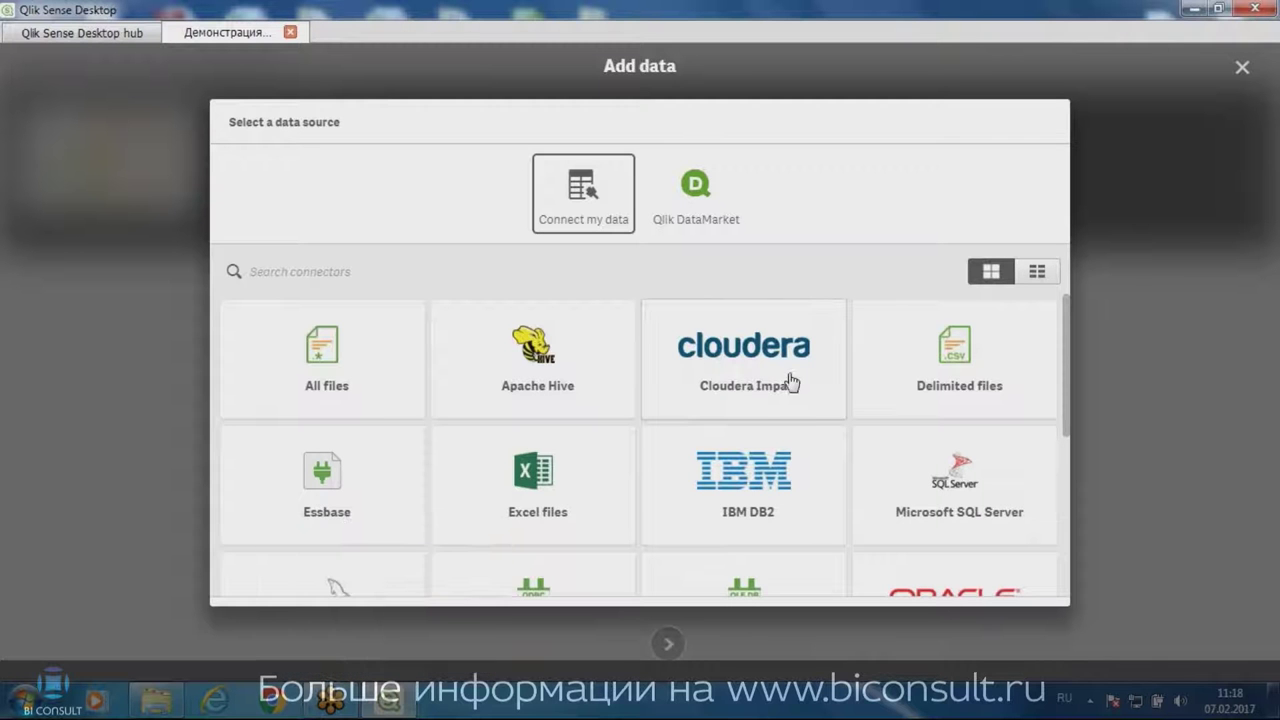
click(539, 477)
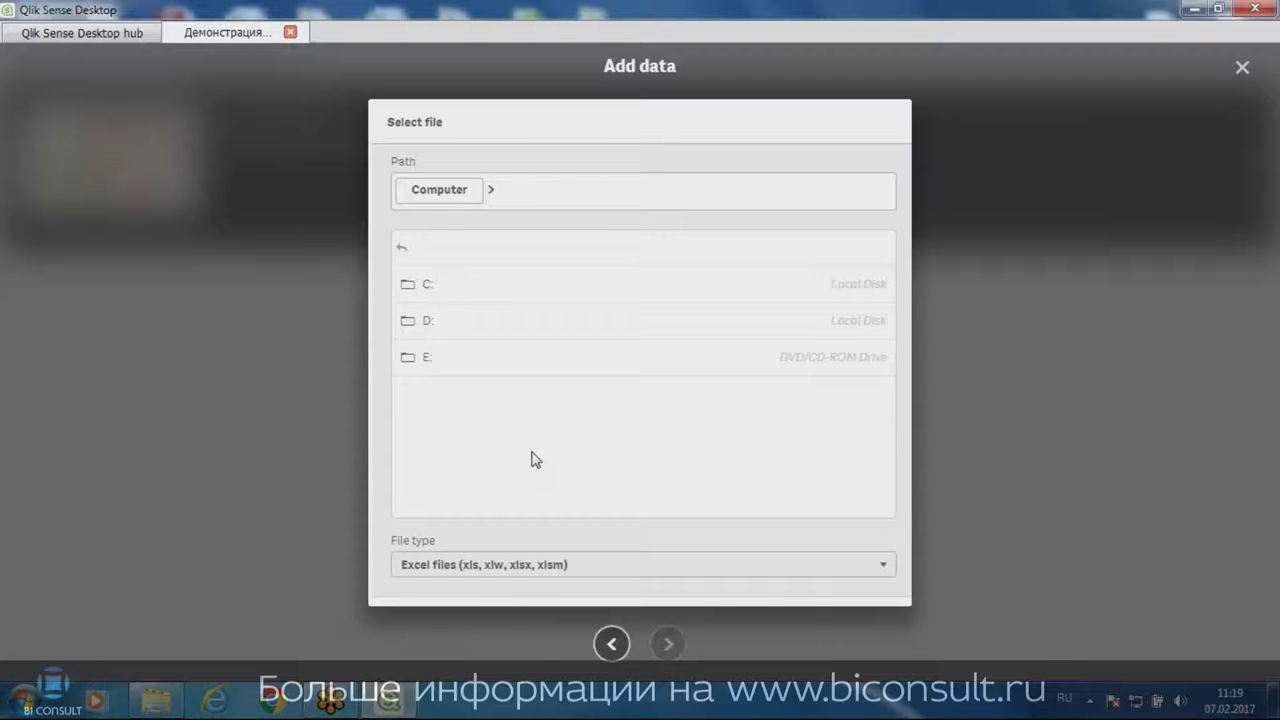
double_click(465, 300)
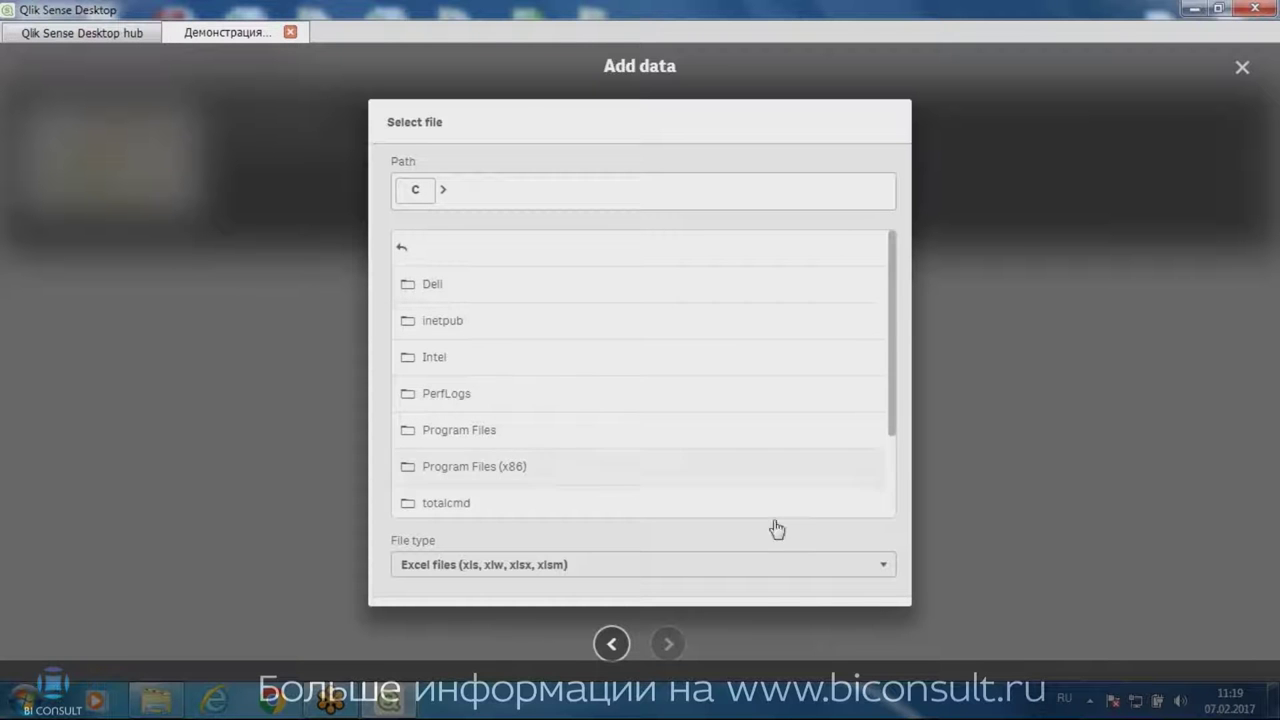
click(613, 644)
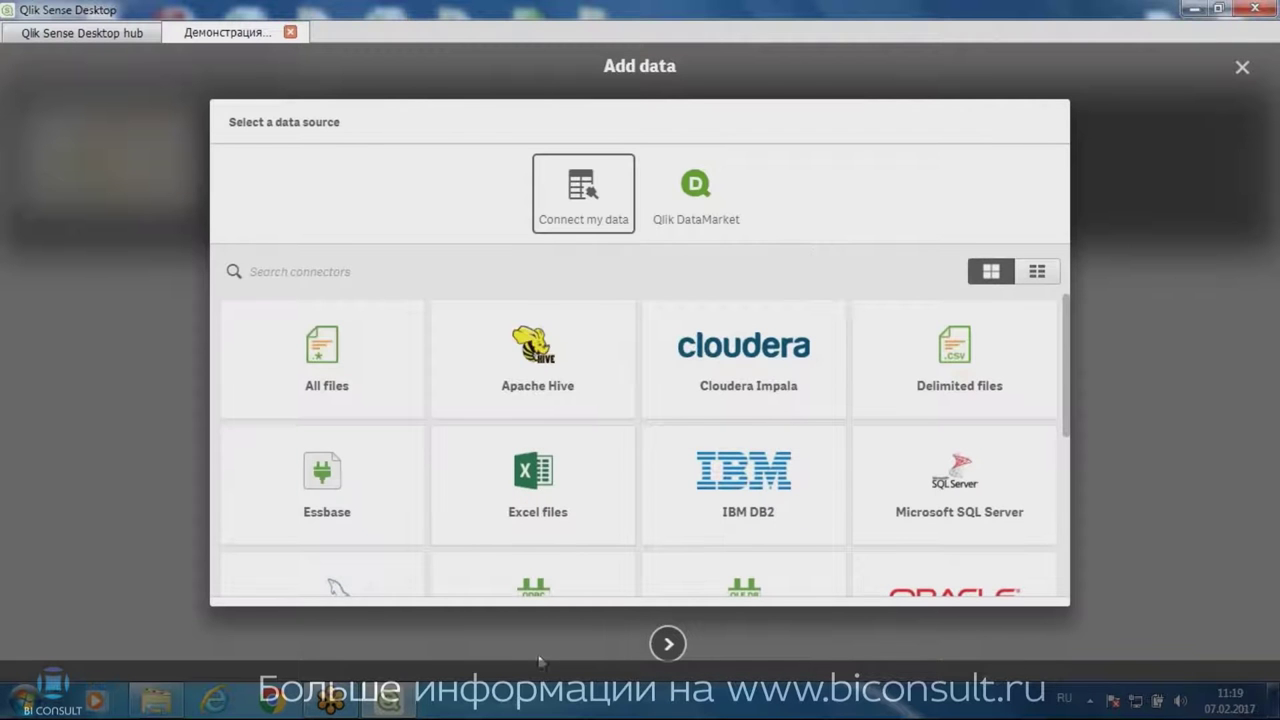
click(521, 483)
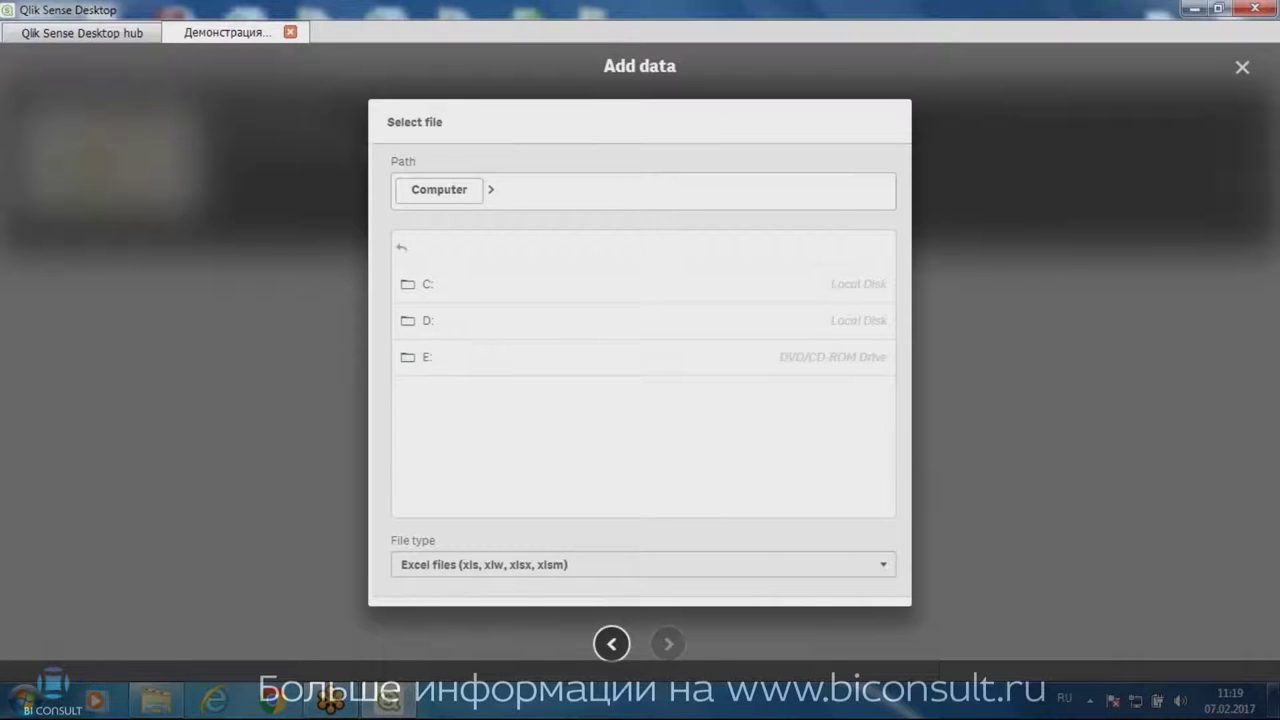
click(608, 644)
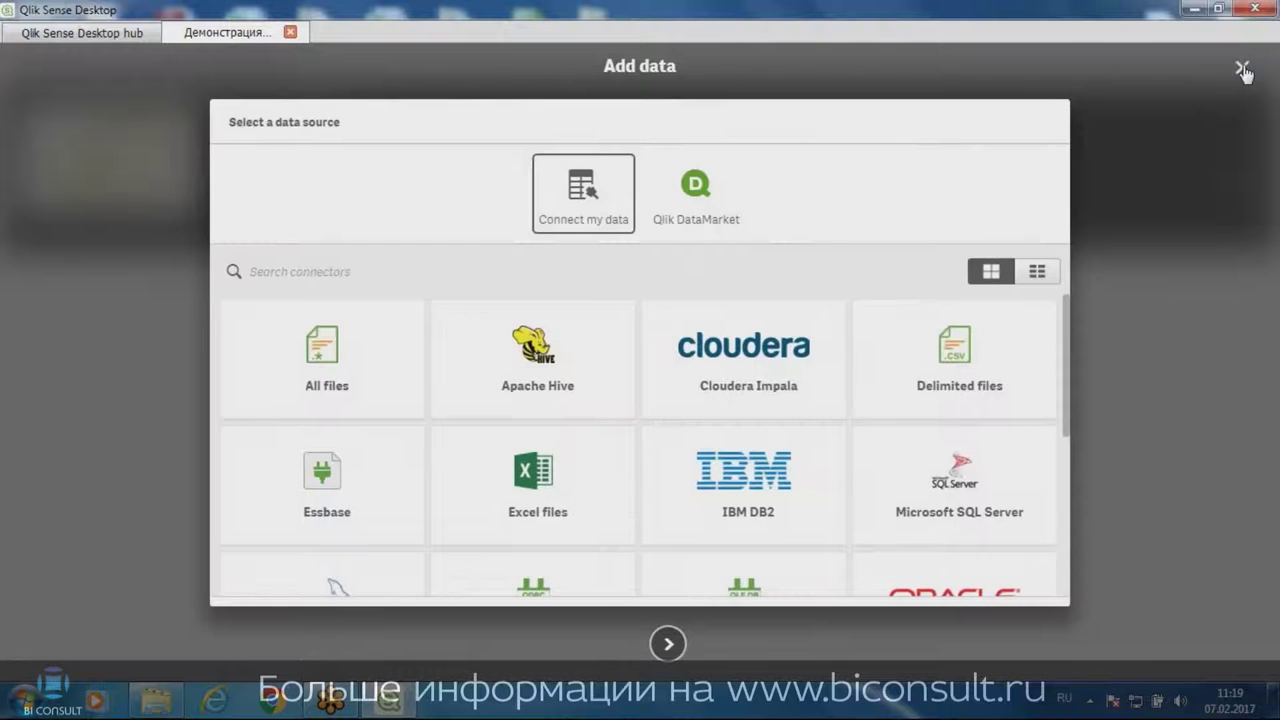
click(1242, 69)
Restore the app window to a smaller size and arrange it beside the 20170207 folder so its source files stay accessible
click(1218, 9)
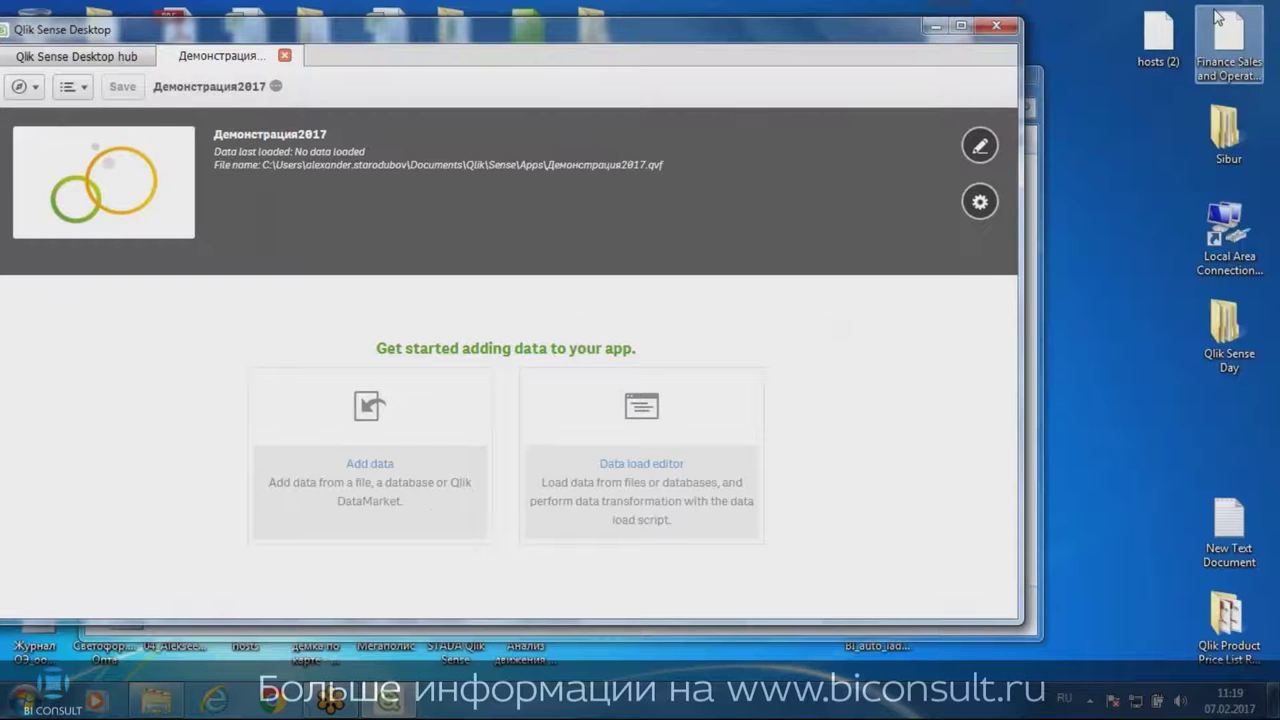
drag(735, 20, 775, 68)
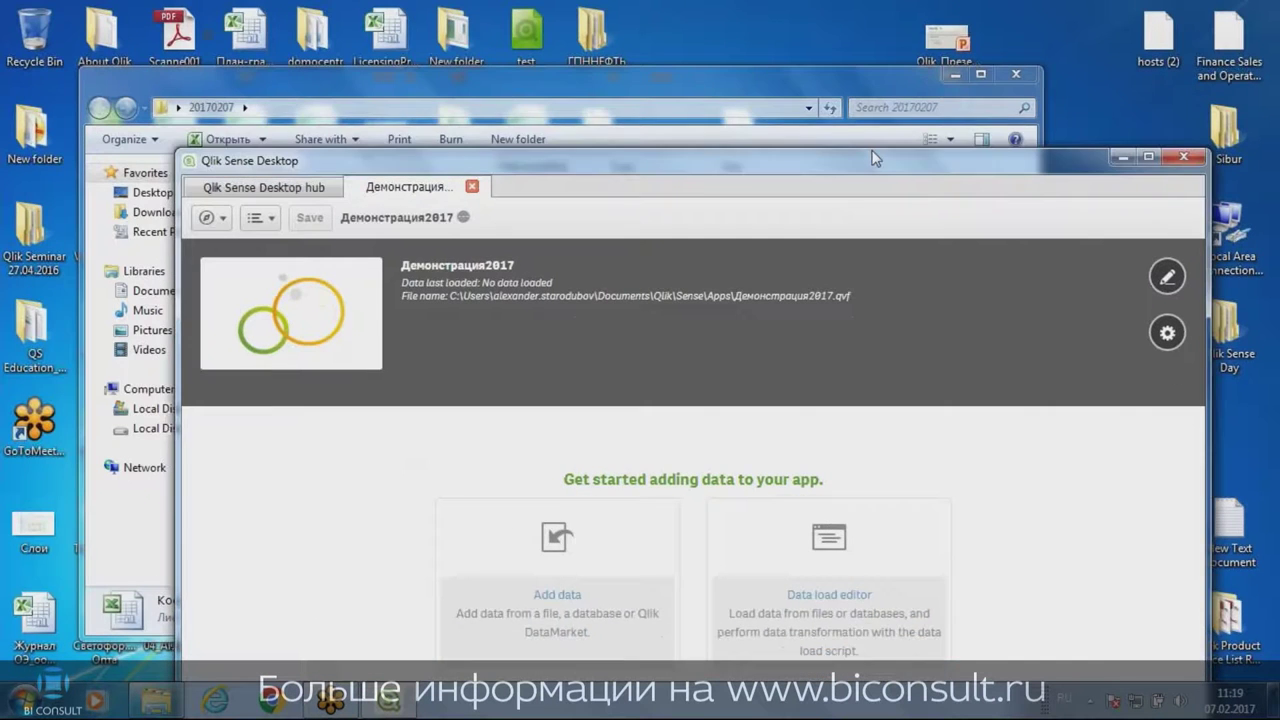
drag(576, 186, 576, 138)
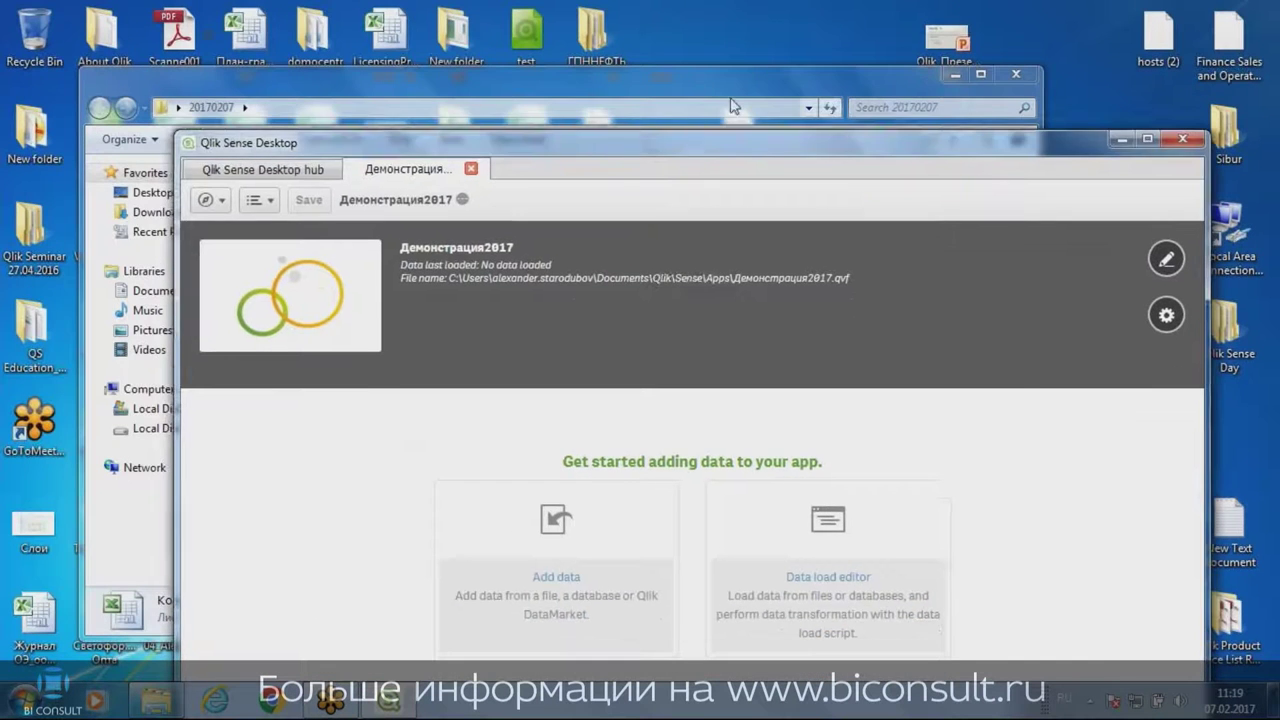
click(576, 21)
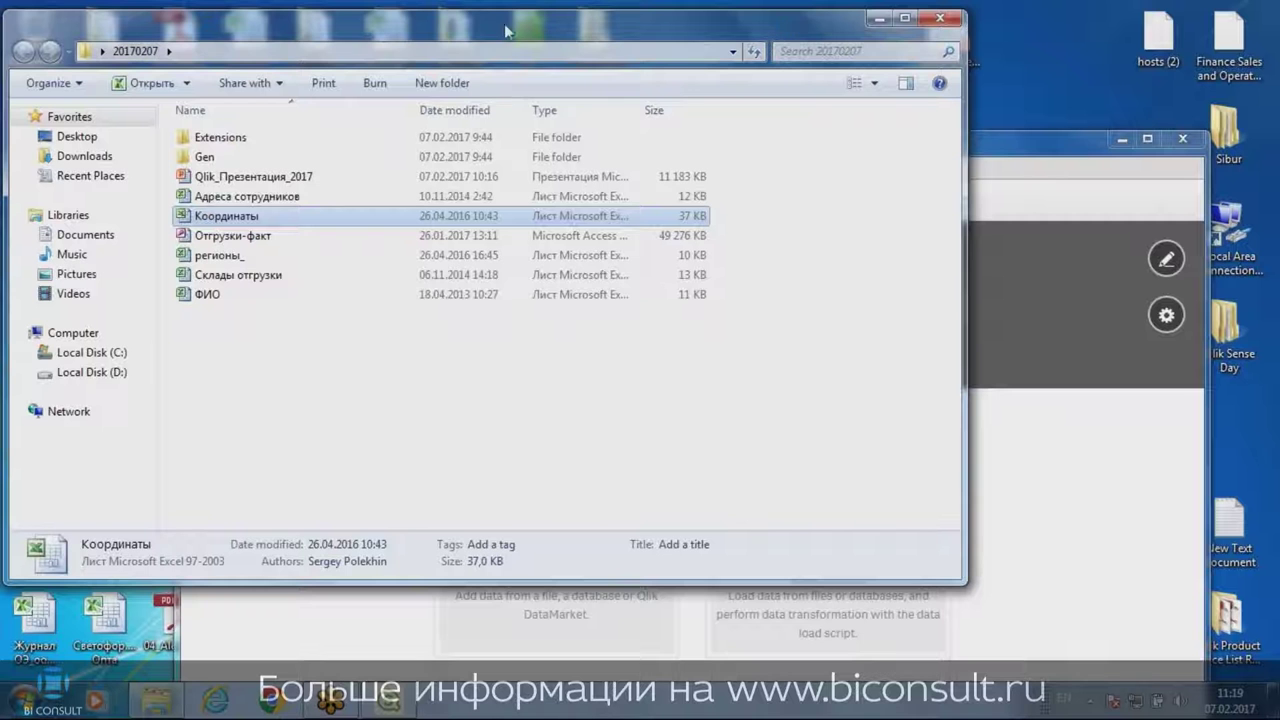
click(993, 147)
drag(530, 152, 670, 90)
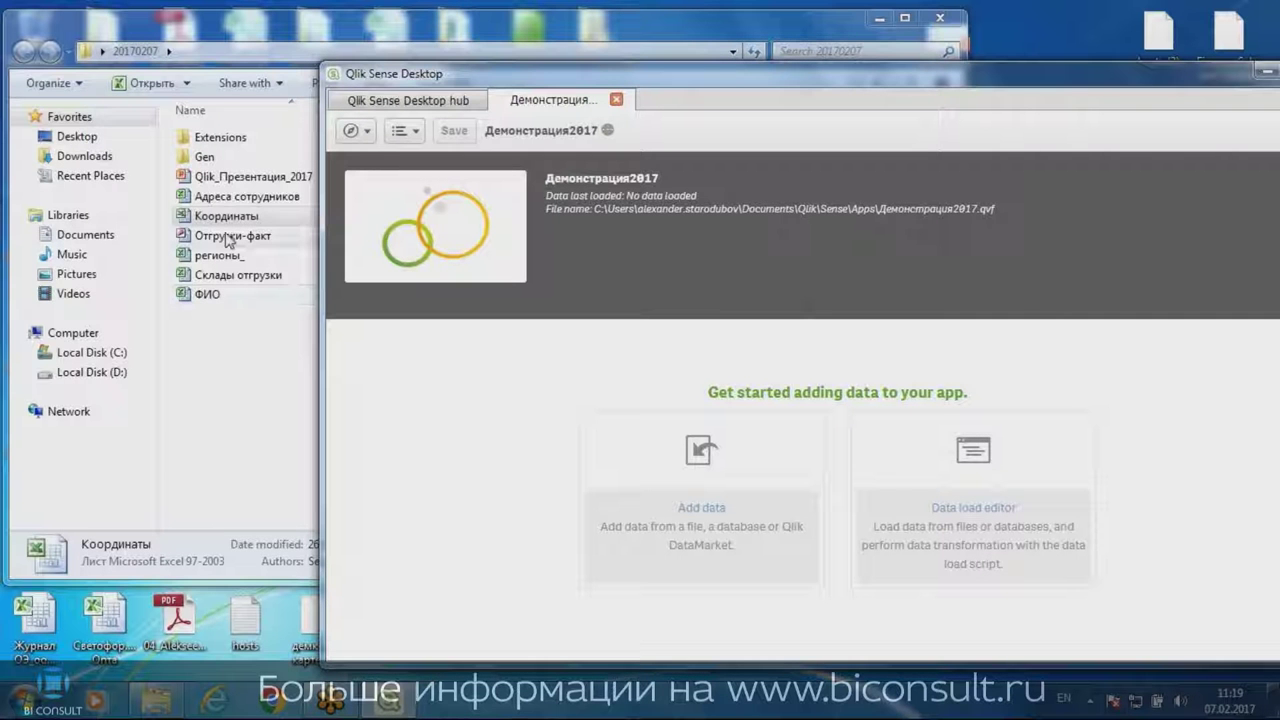
Add the ФИО workbook from the 20170207 folder to the app and load its Sheet1 table with all three fields
drag(205, 294, 814, 448)
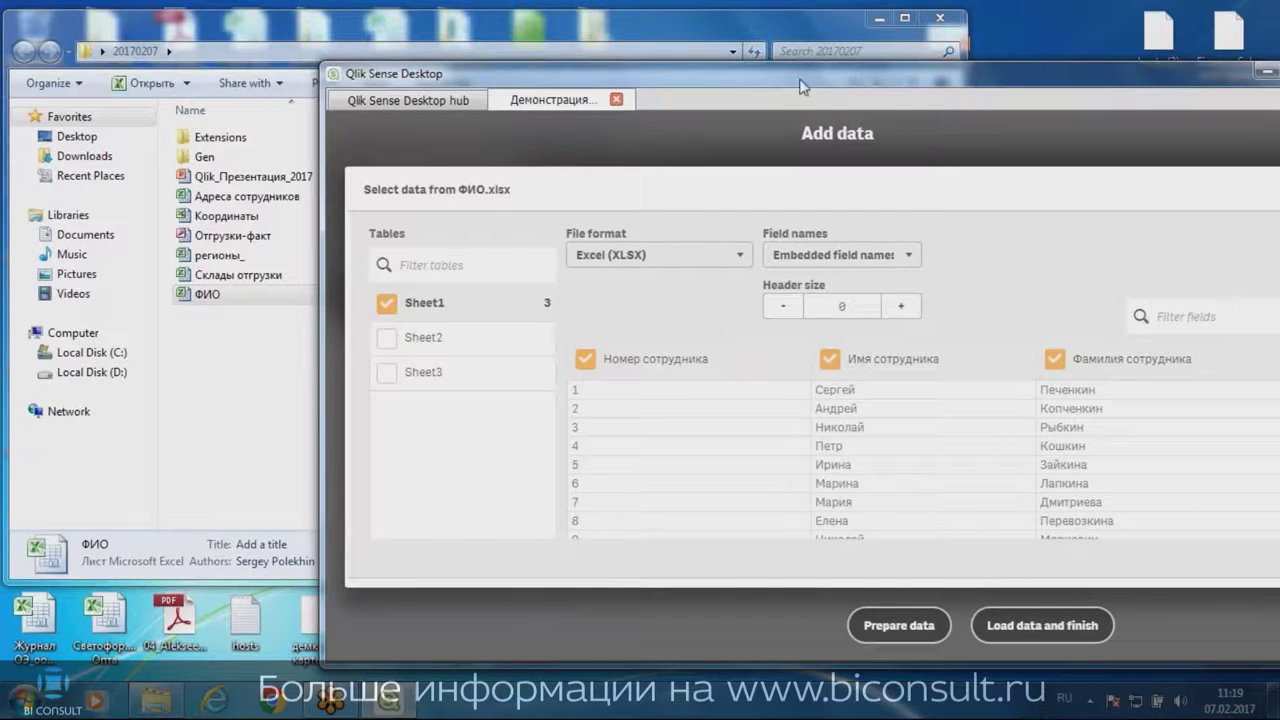
drag(800, 87, 708, 79)
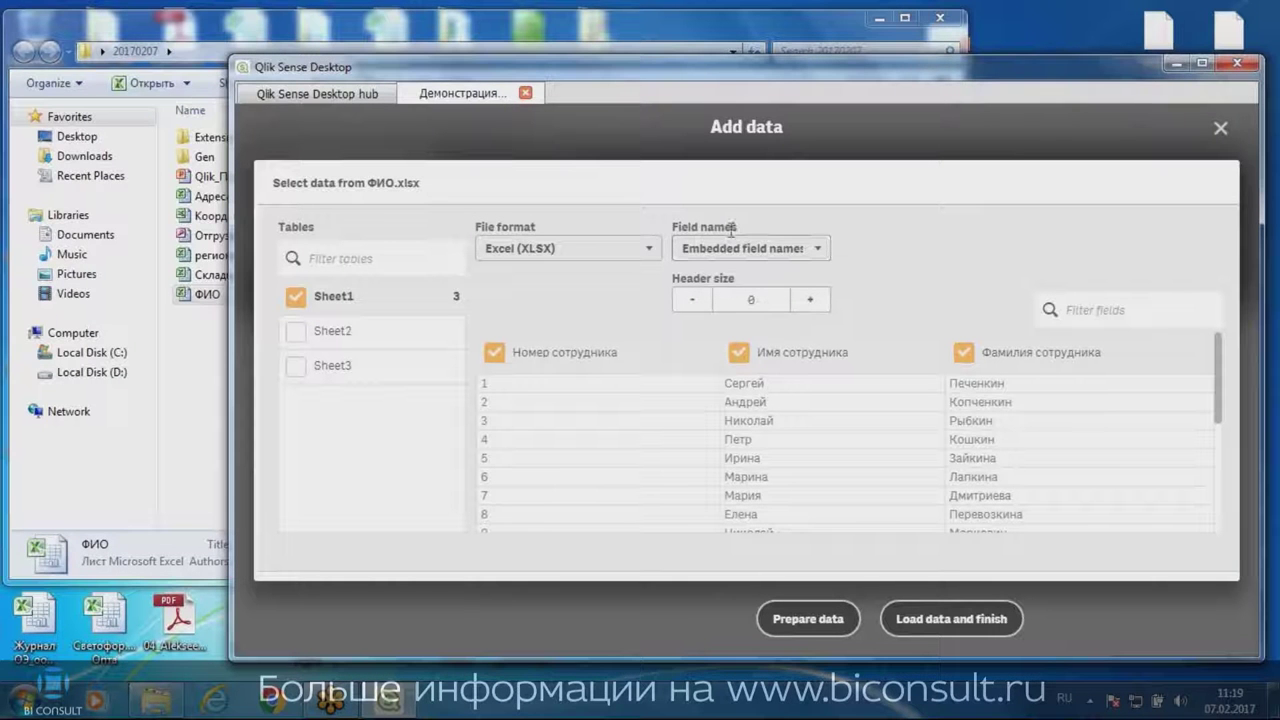
drag(553, 72, 529, 84)
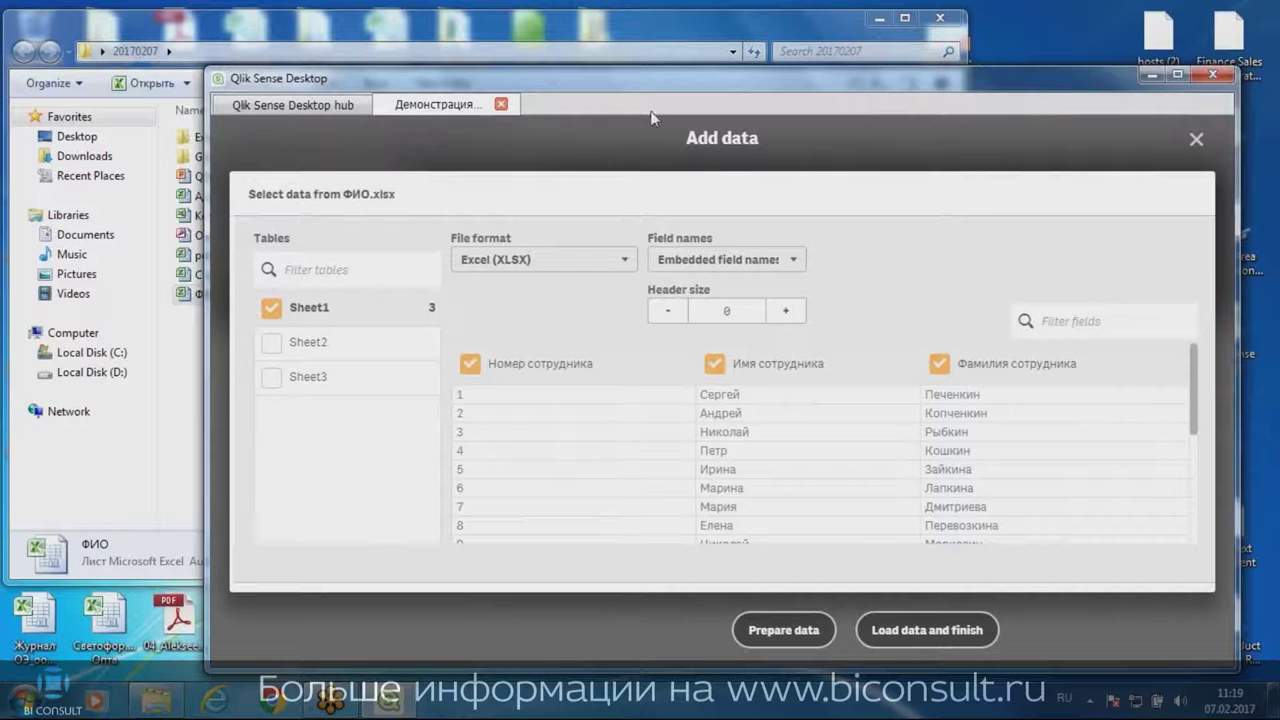
click(910, 632)
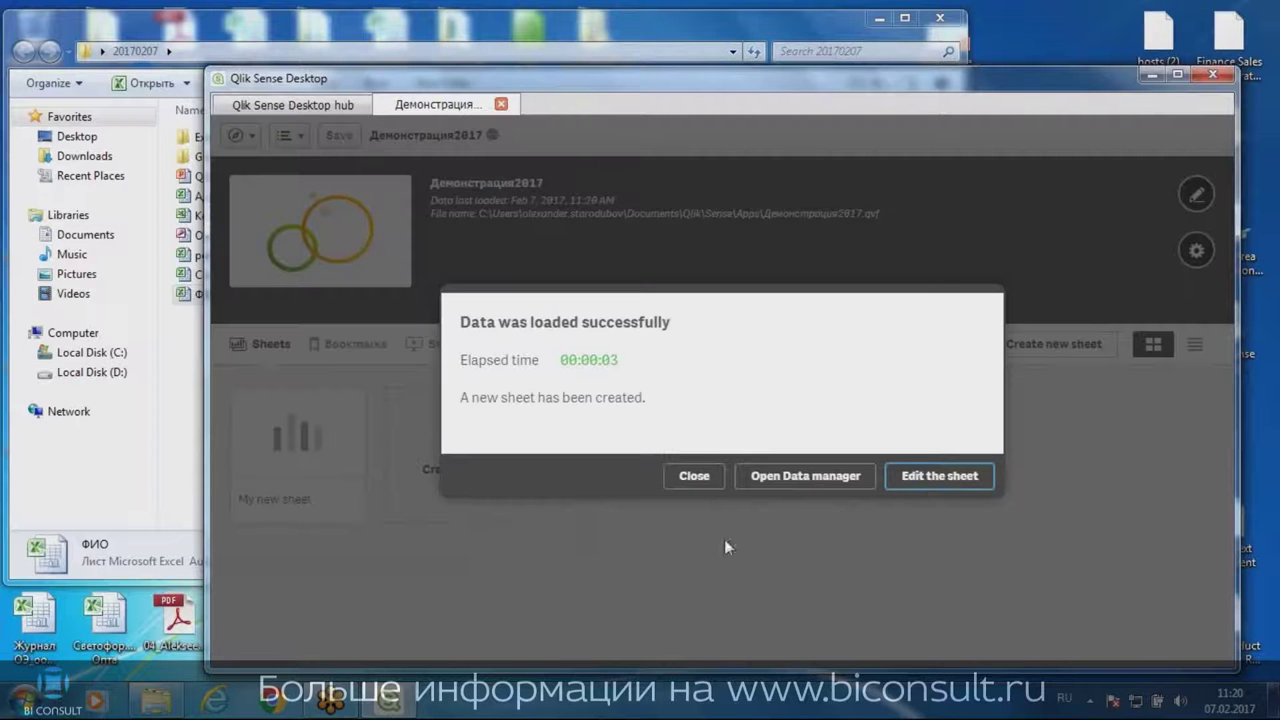
click(684, 478)
Add the Адреса сотрудников workbook to the app and load its Sheet1 table with all five fields
drag(478, 84, 592, 66)
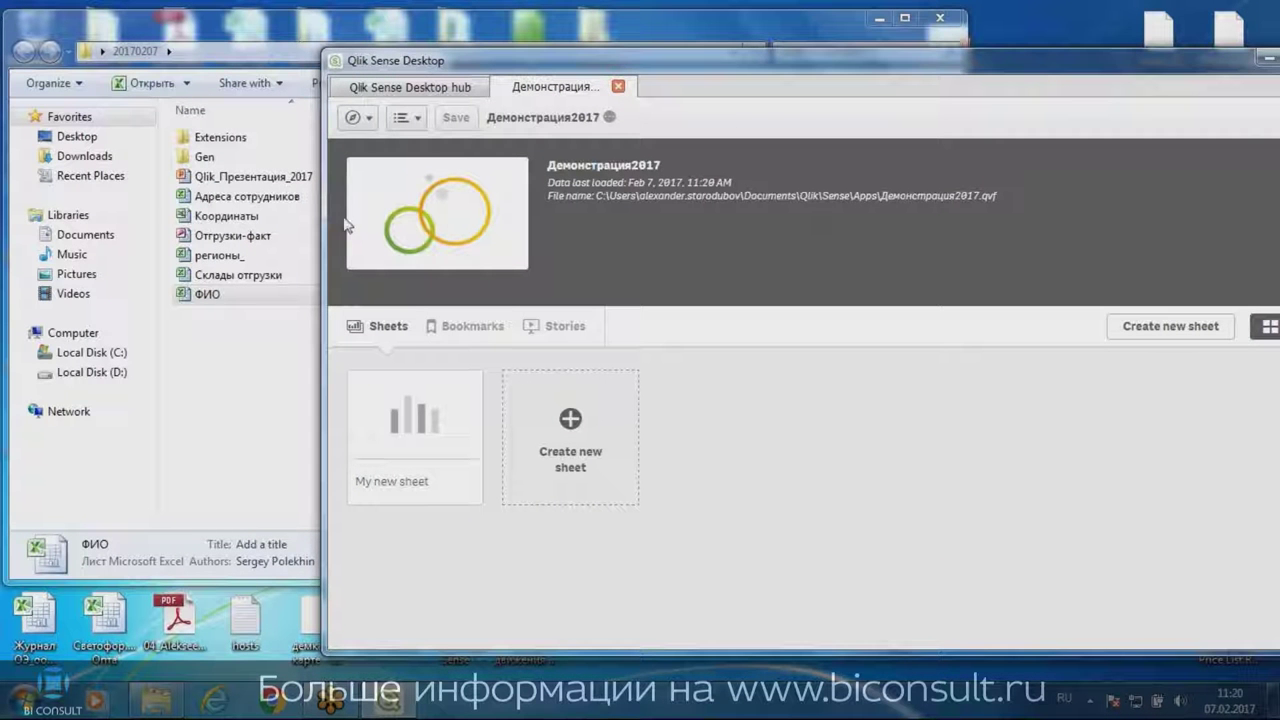
drag(240, 196, 684, 401)
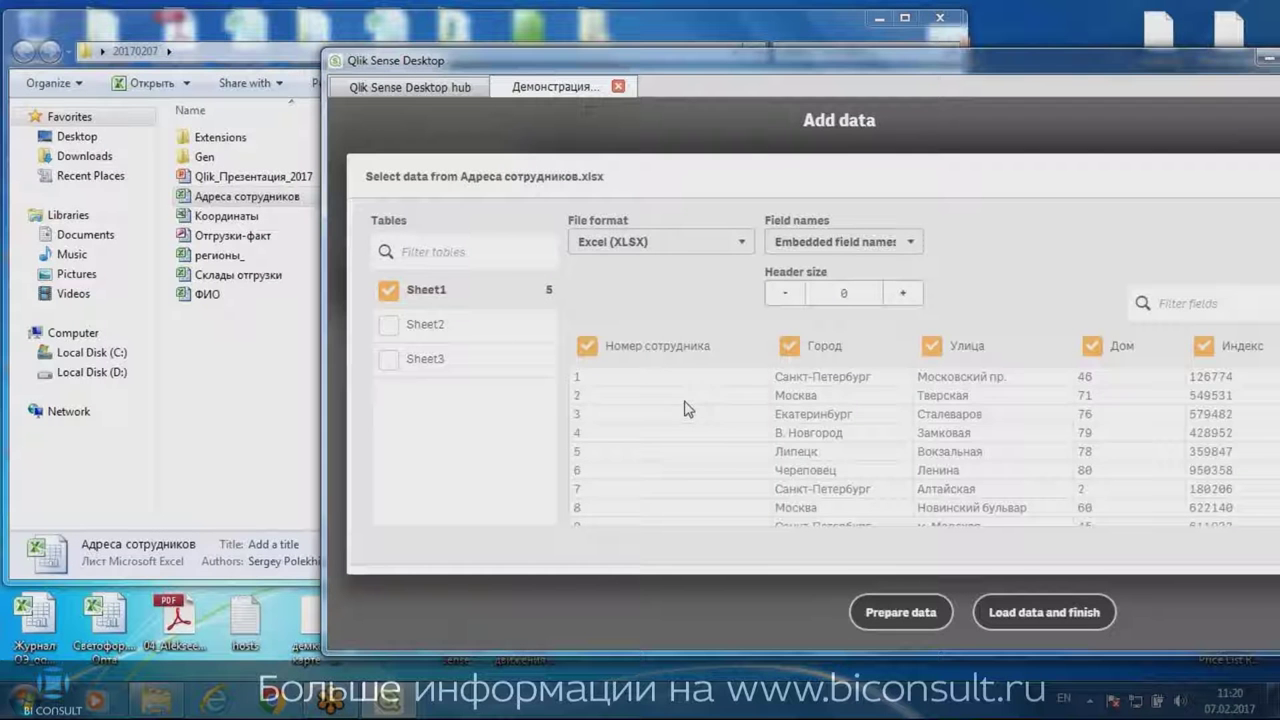
click(1020, 620)
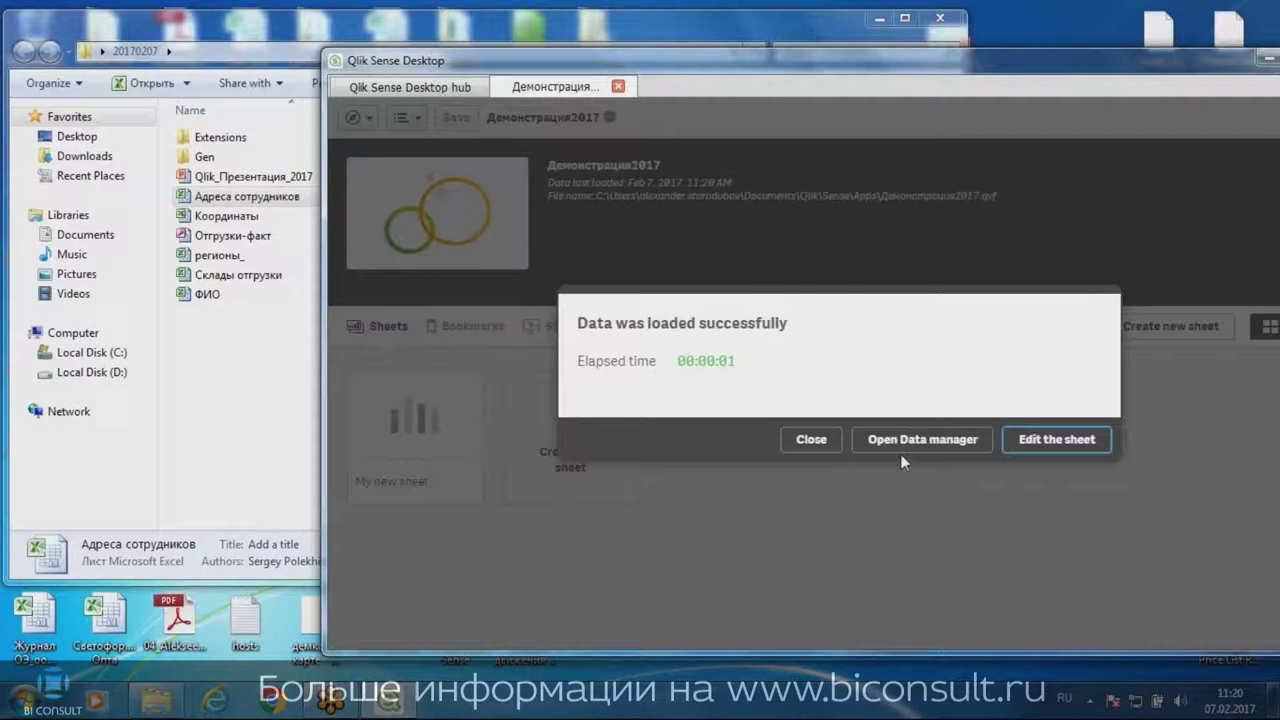
click(810, 440)
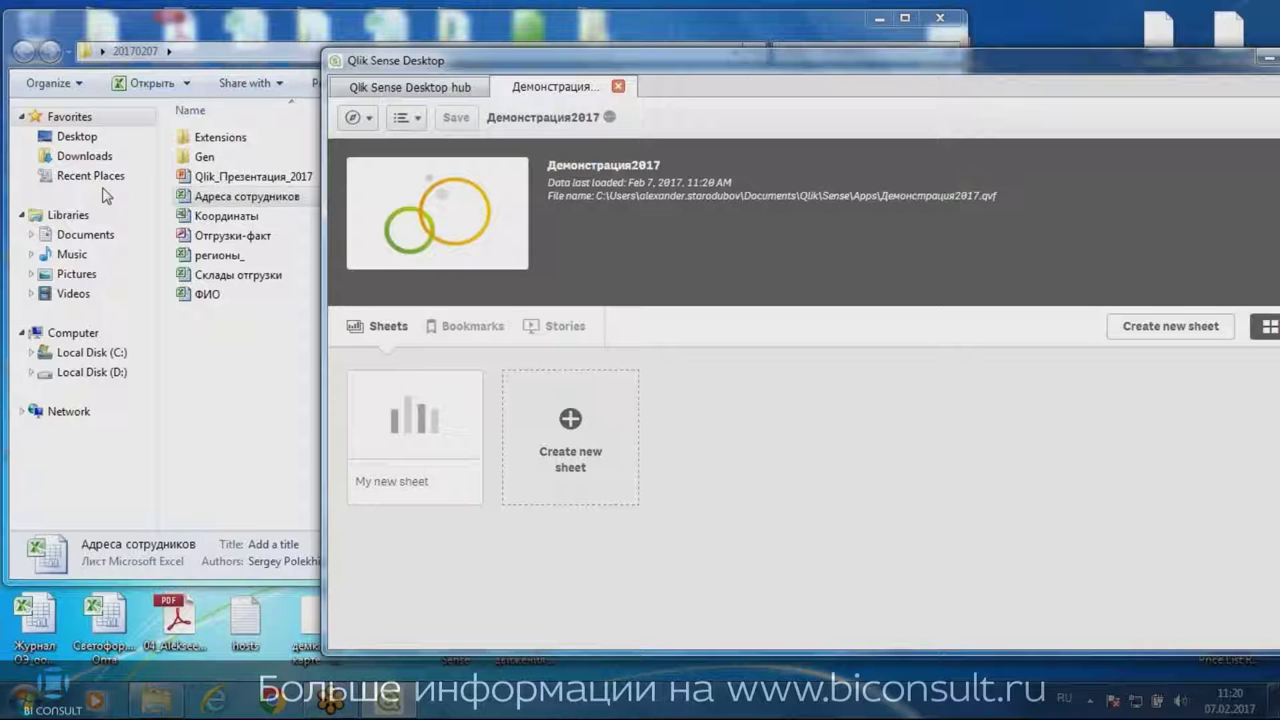
Add the Склады отгрузки workbook to the app and load its Sheet1 table with all three fields
drag(238, 275, 725, 402)
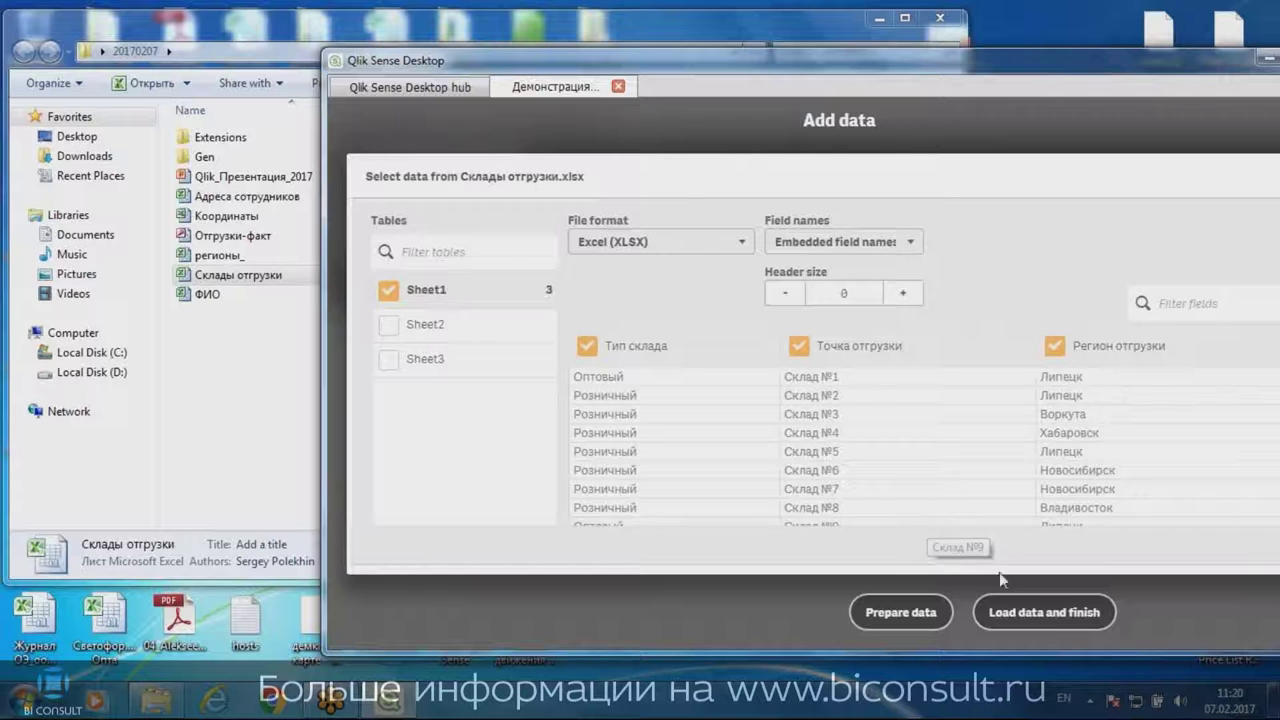
click(1045, 612)
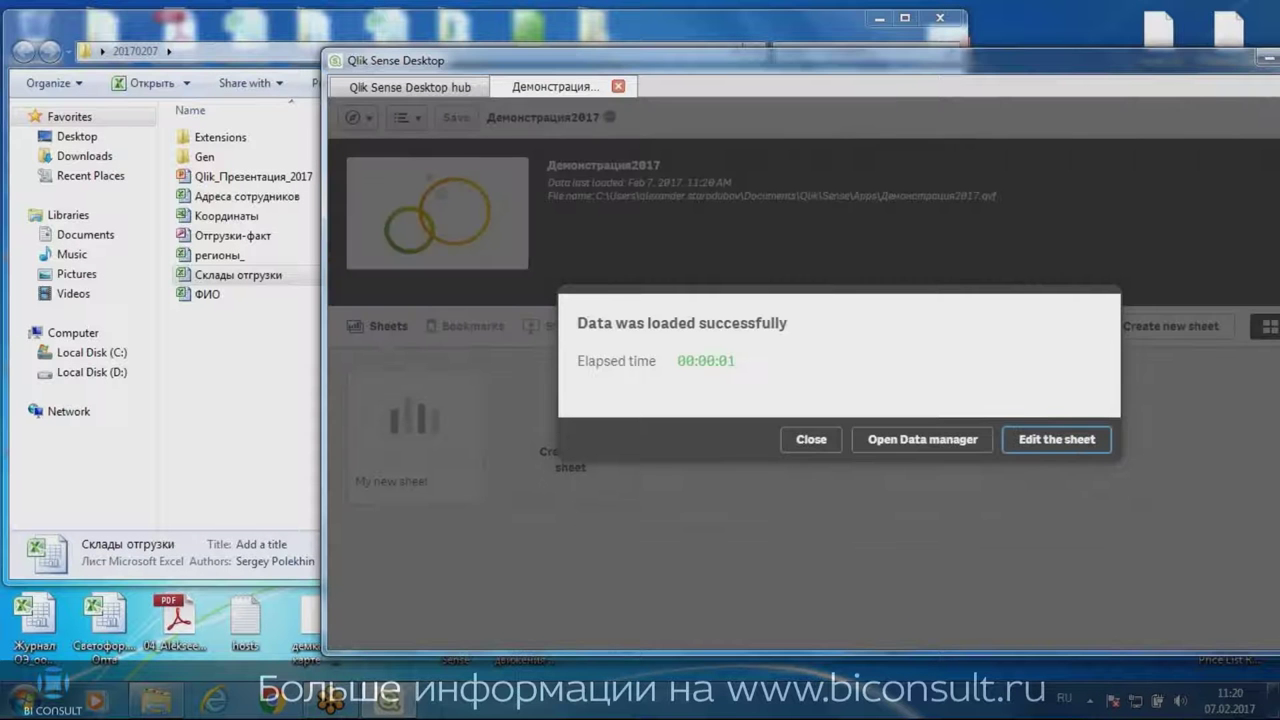
click(811, 440)
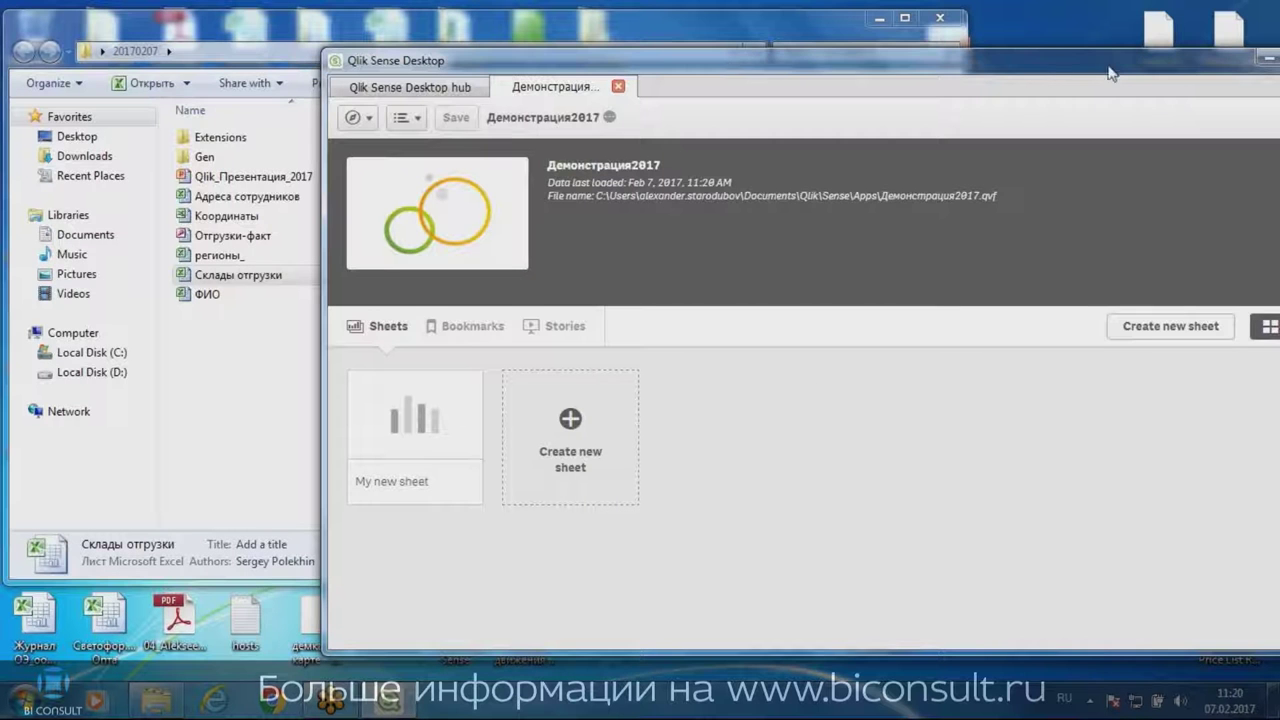
Maximize the app window and open the Data manager in a new tab
drag(1108, 72, 963, 57)
double_click(963, 57)
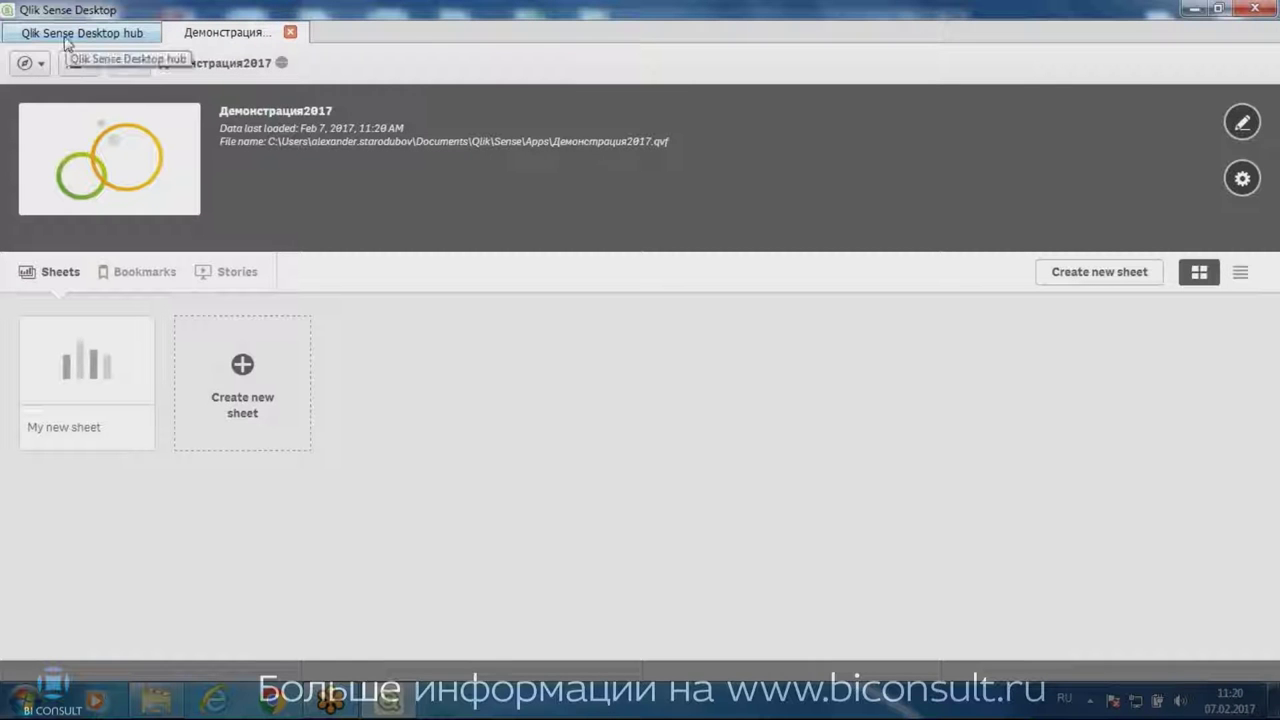
click(45, 70)
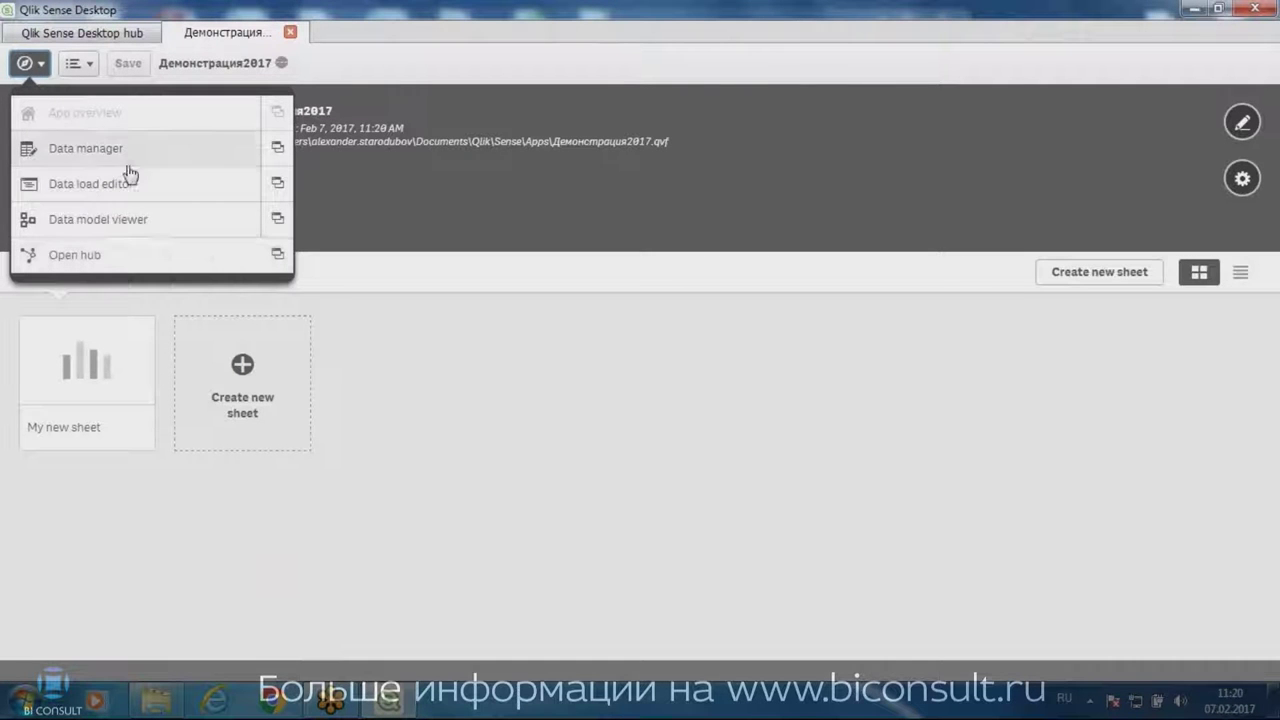
click(578, 386)
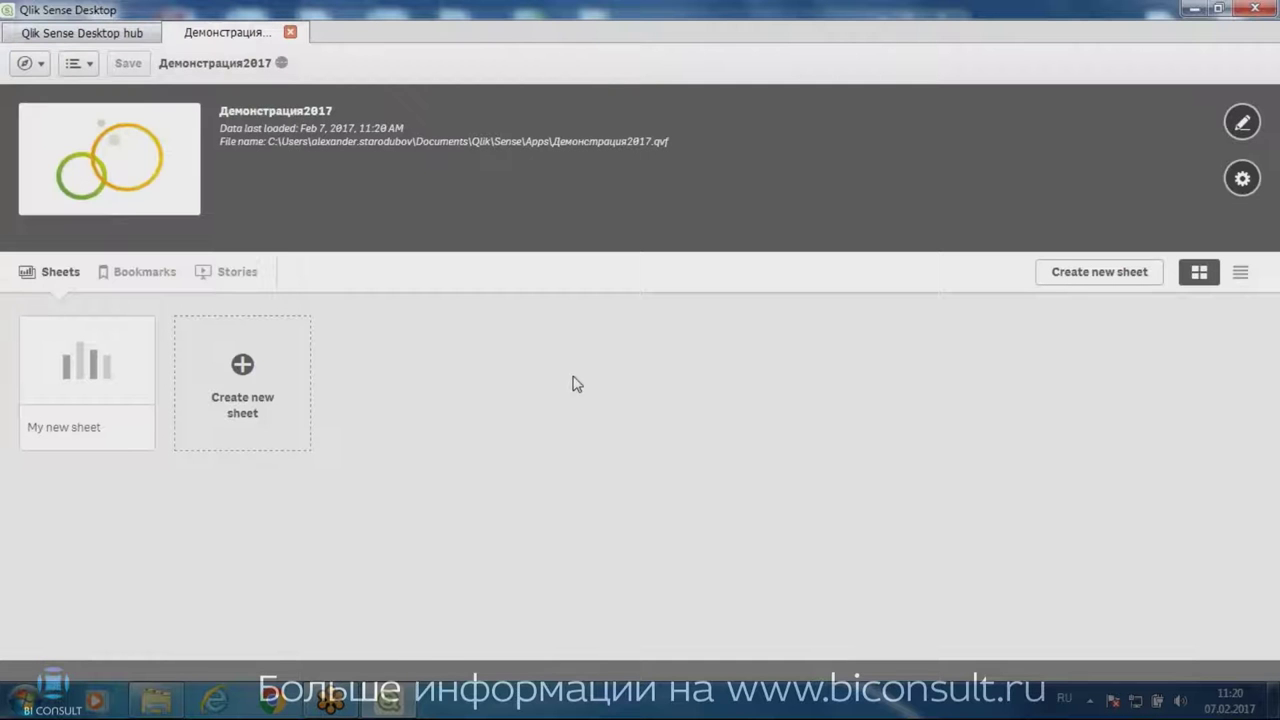
click(28, 63)
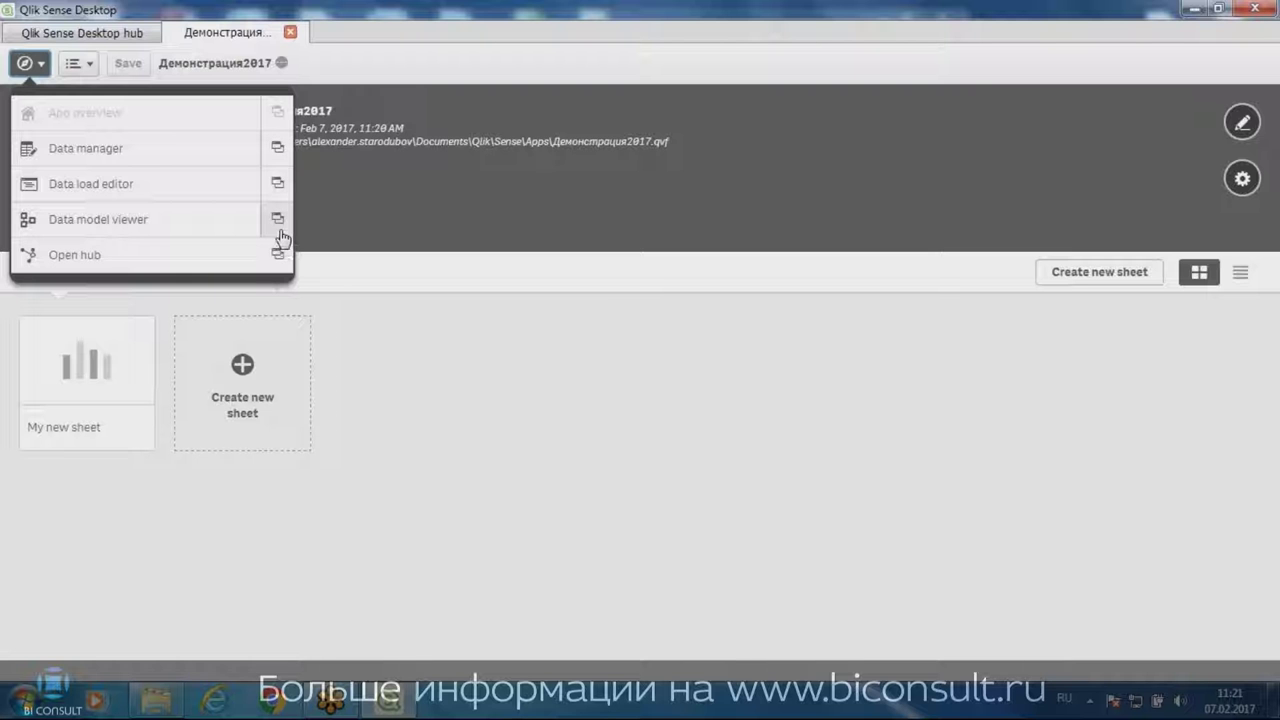
click(277, 148)
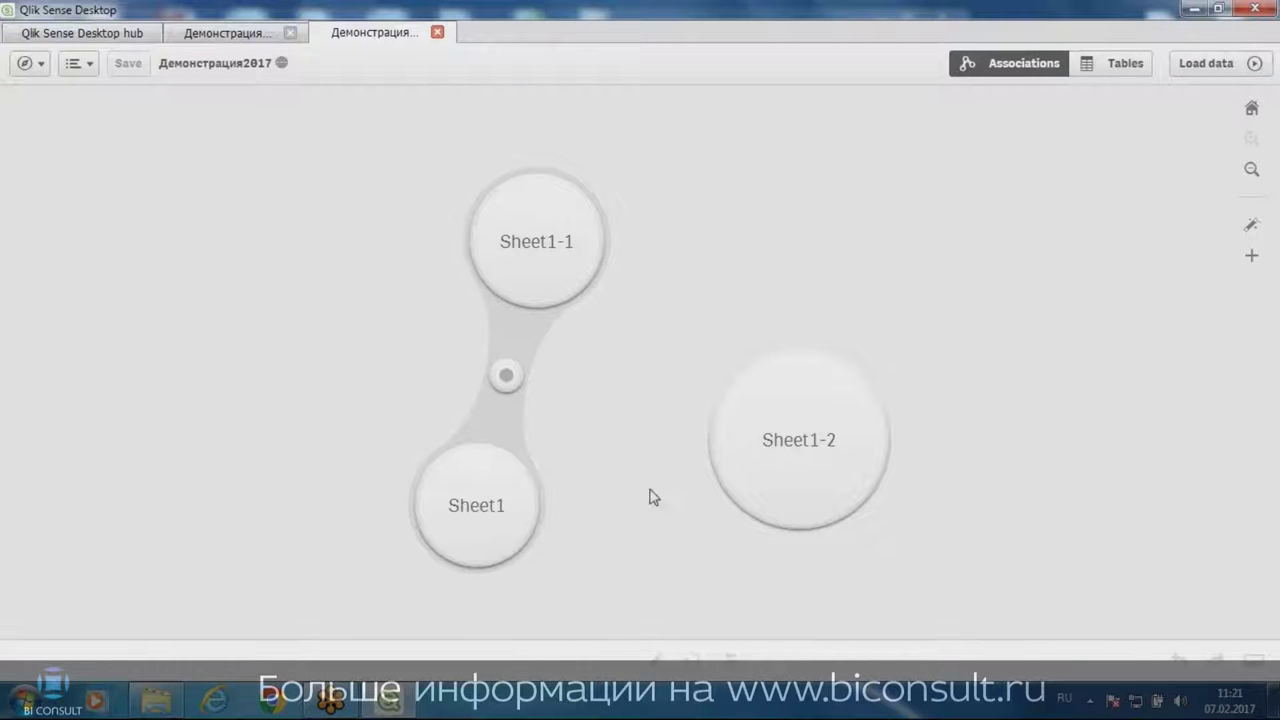
Examine the associations between the Sheet1, Sheet1-1 and Sheet1-2 tables and preview the tables' data
click(550, 262)
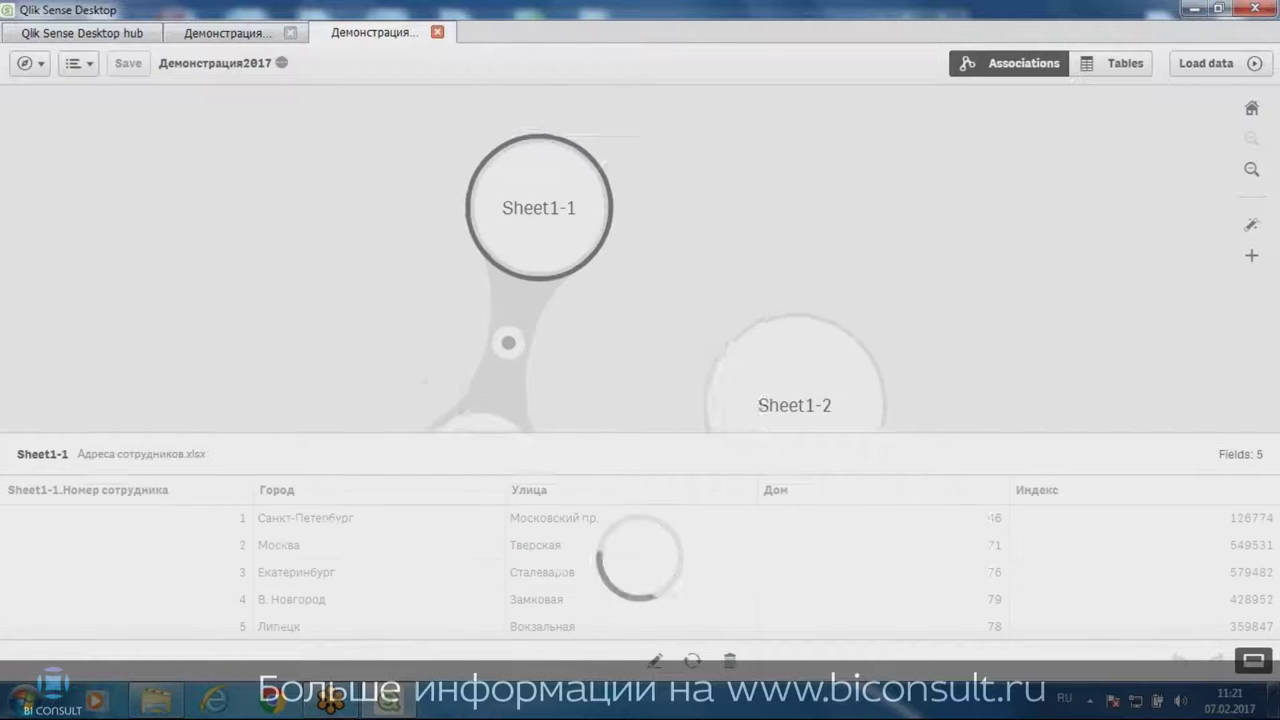
drag(509, 331, 254, 275)
click(568, 196)
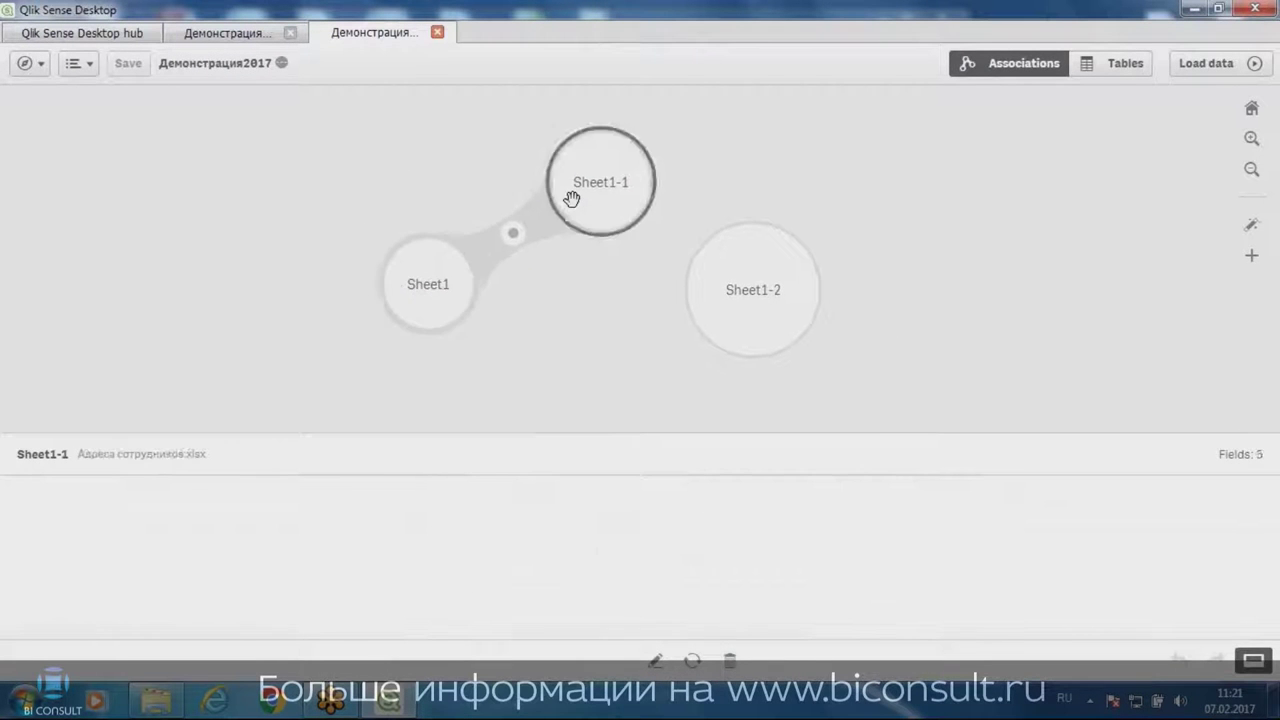
click(723, 280)
click(472, 291)
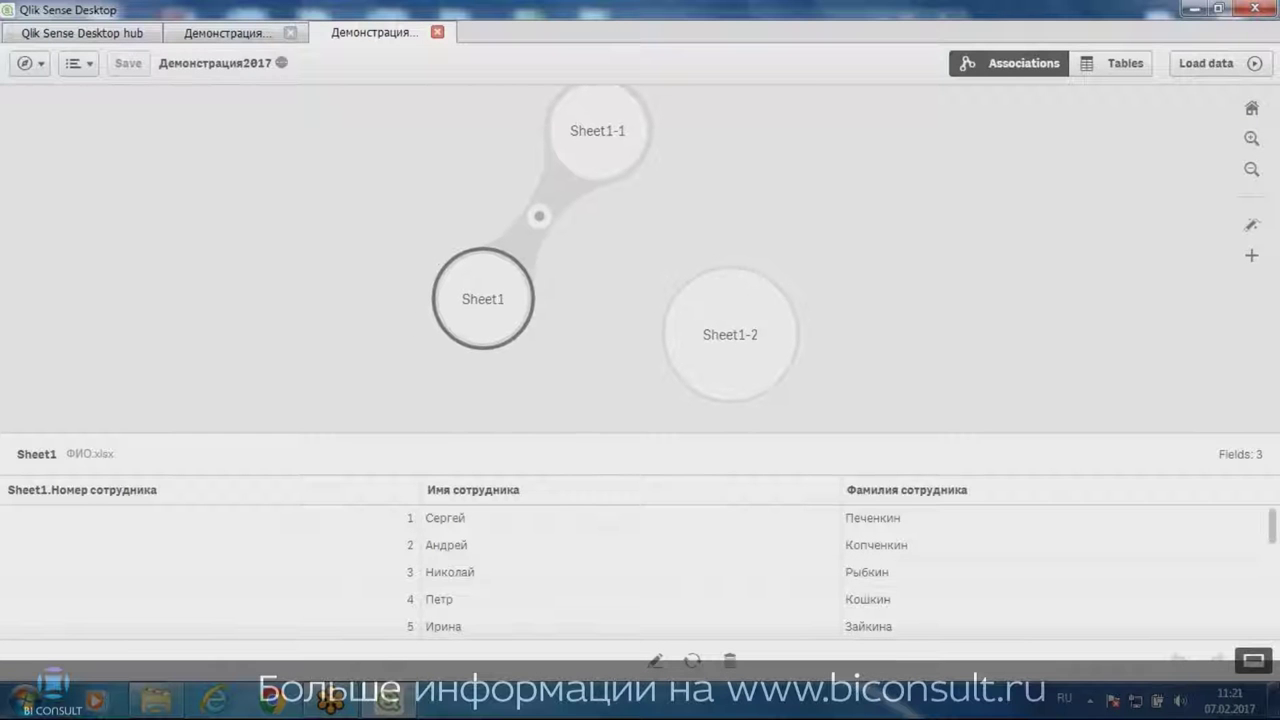
scroll(654, 543, down, 5)
scroll(654, 543, up, 5)
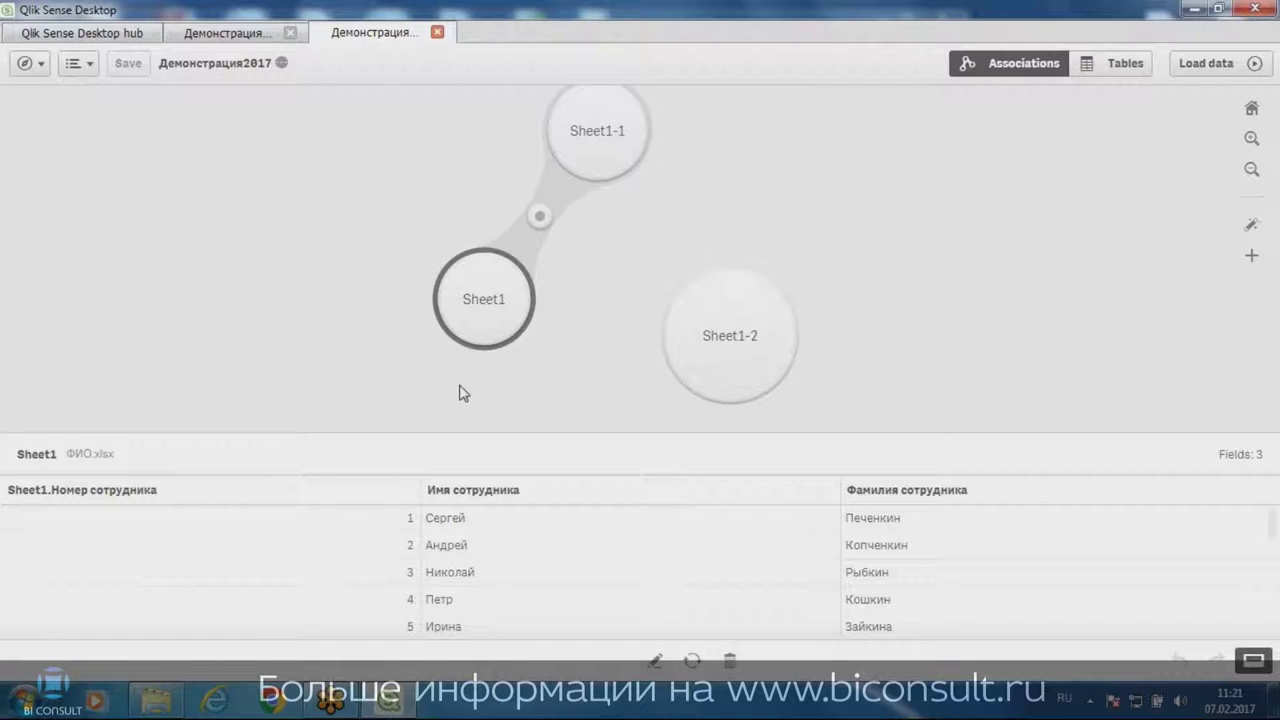
Break the association between the Sheet1 and Sheet1-1 tables by pulling Sheet1 away
drag(470, 321, 432, 244)
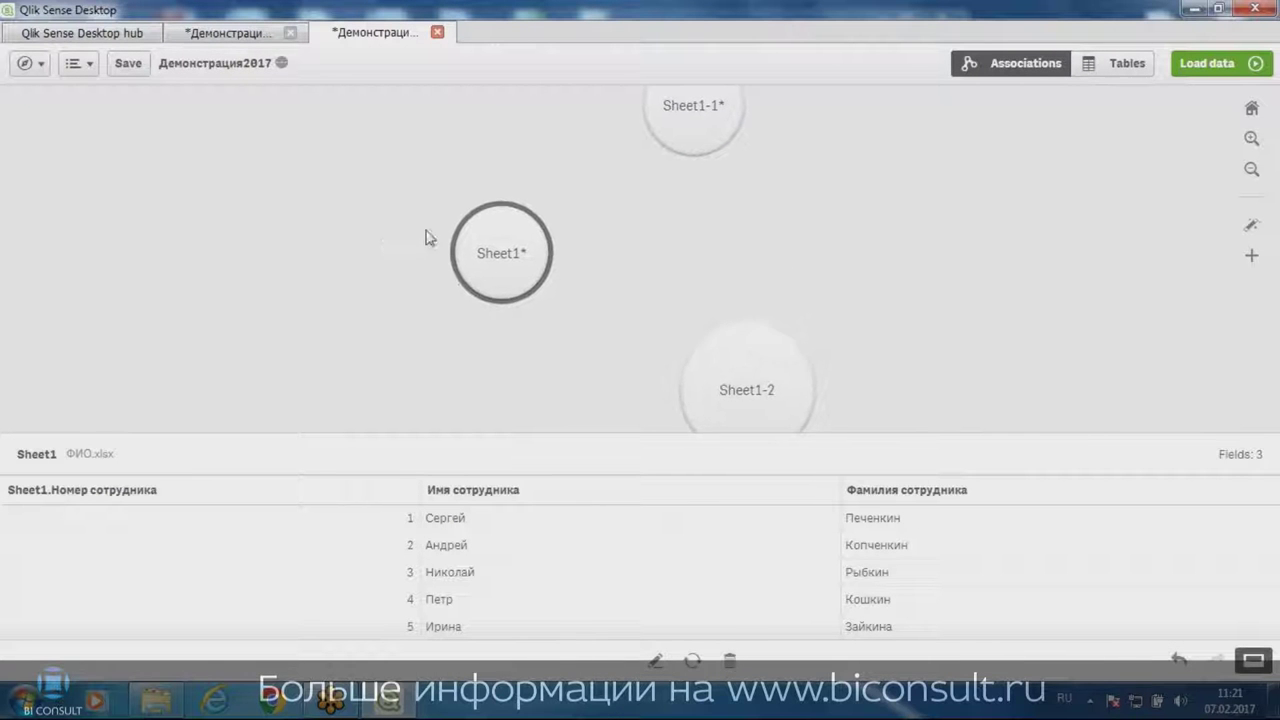
Restore the association between the Sheet1-1 and Sheet1 tables on the Номер сотрудника field by bringing Sheet1-1 onto Sheet1
drag(700, 103, 634, 180)
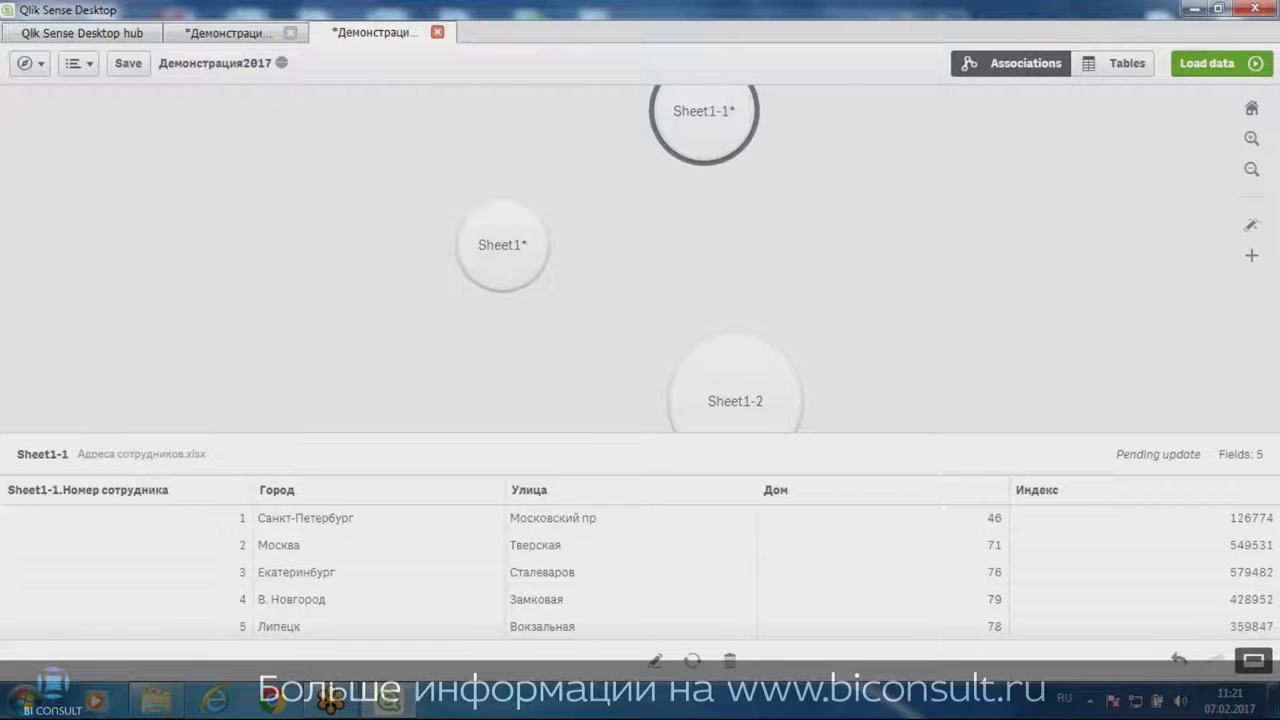
drag(697, 113, 556, 253)
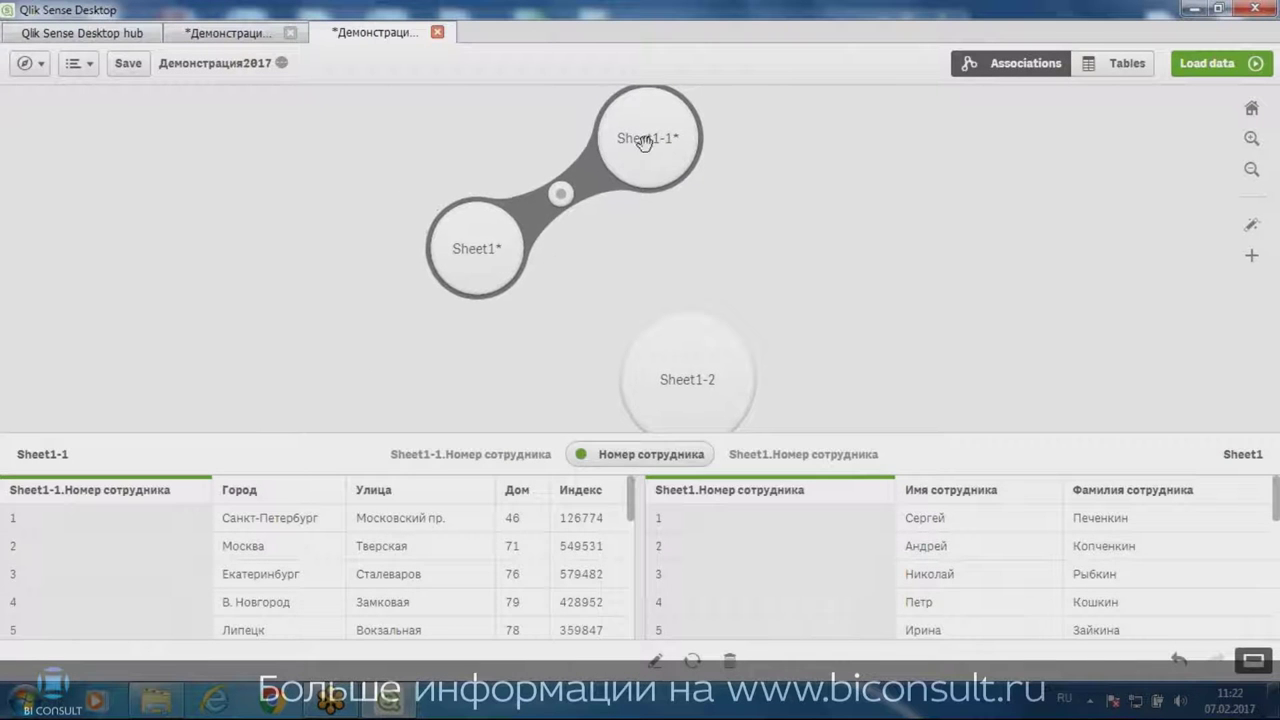
drag(643, 141, 660, 330)
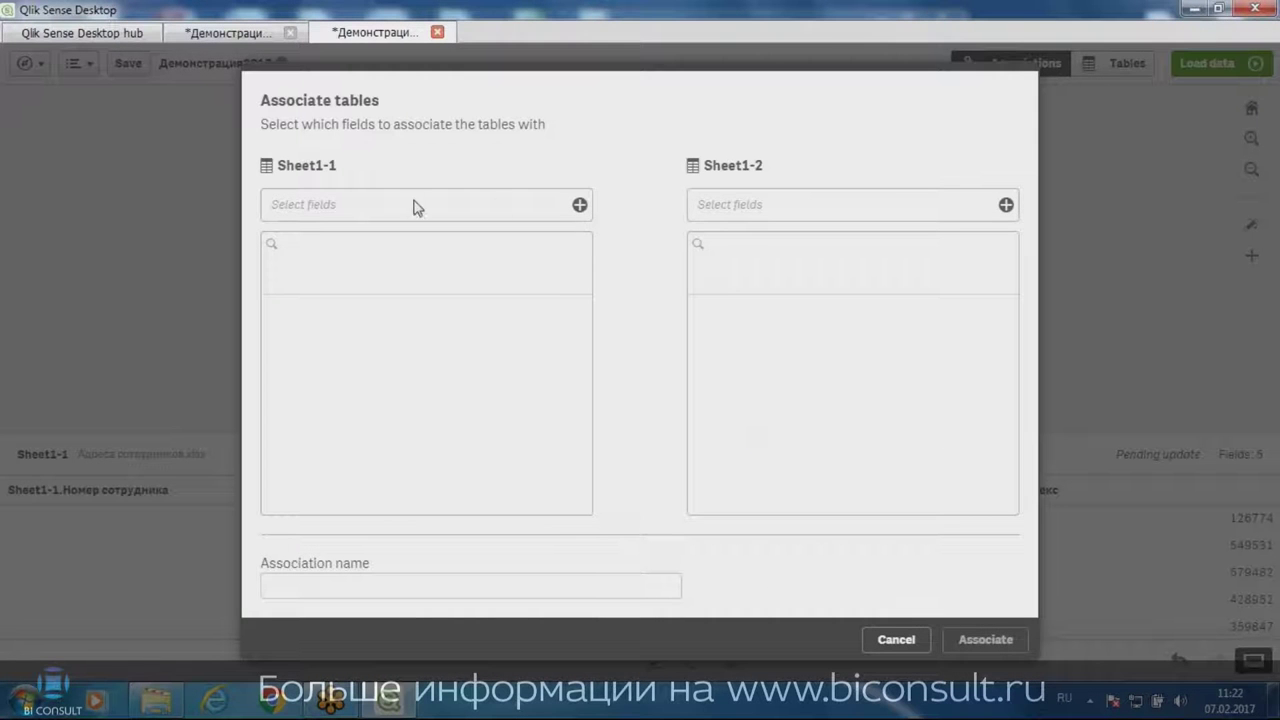
click(579, 205)
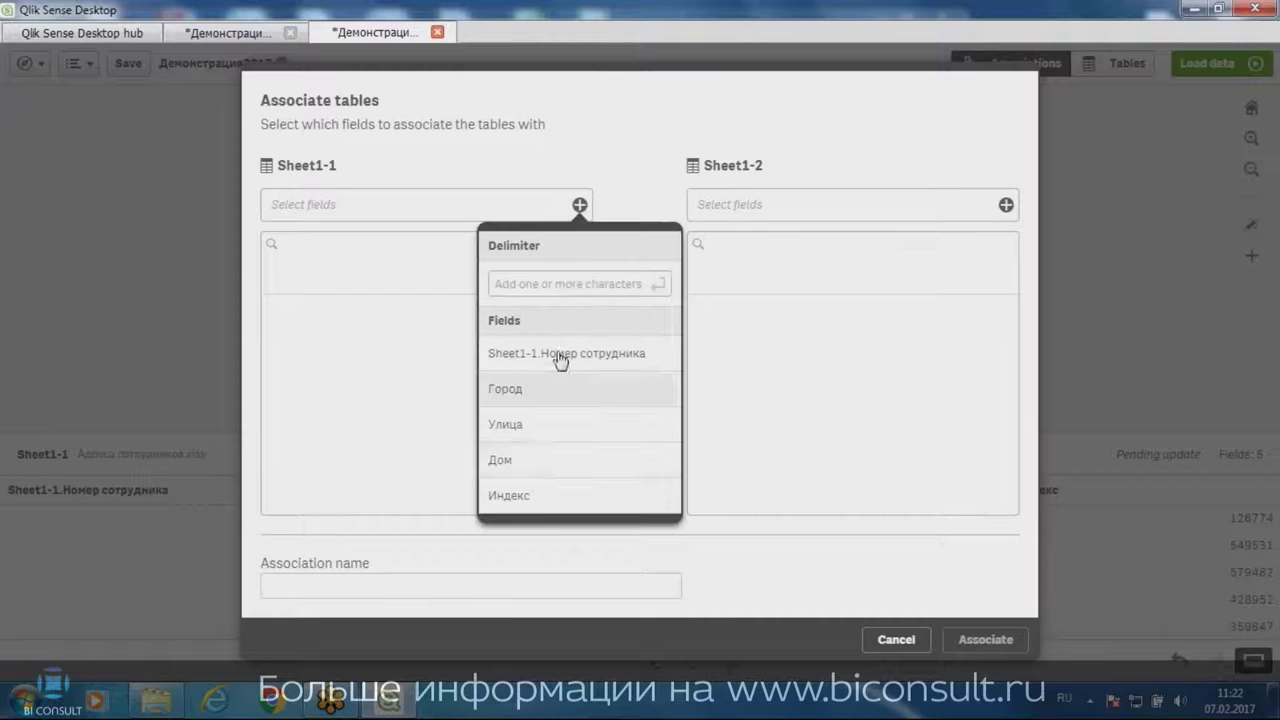
click(894, 640)
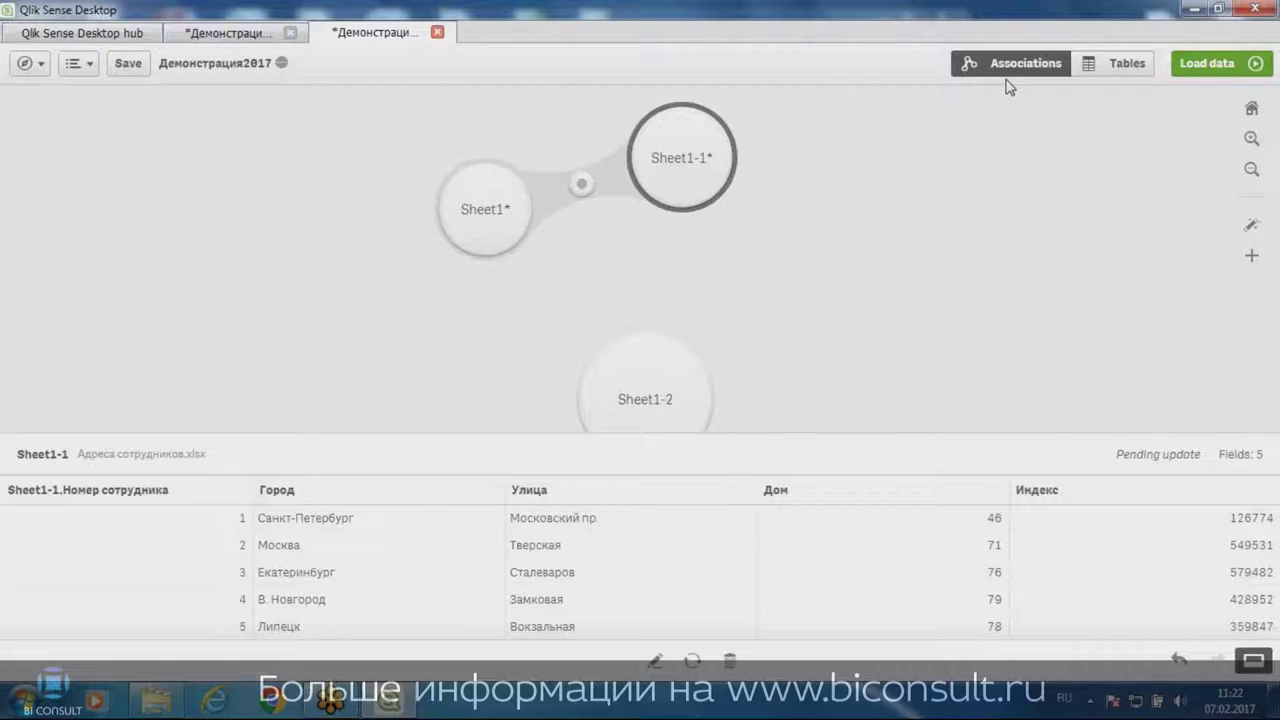
Return to the app overview, open the sheet My new sheet and save the app
click(222, 37)
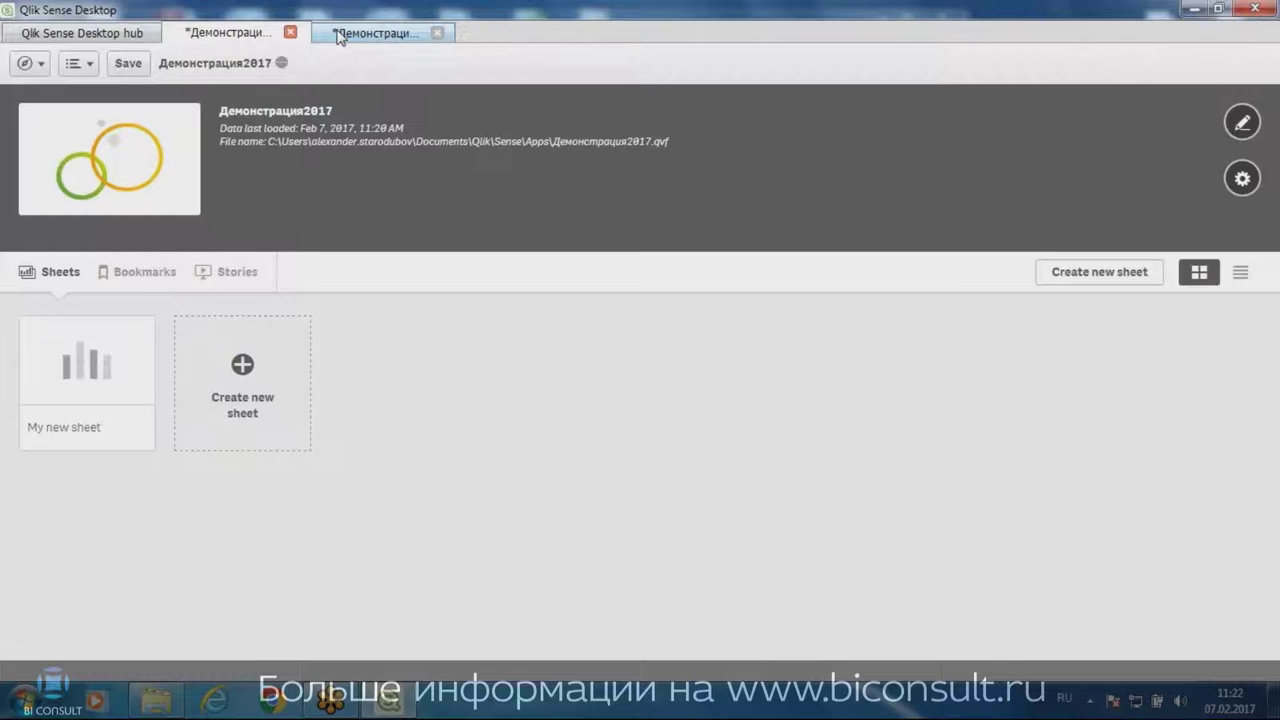
click(88, 352)
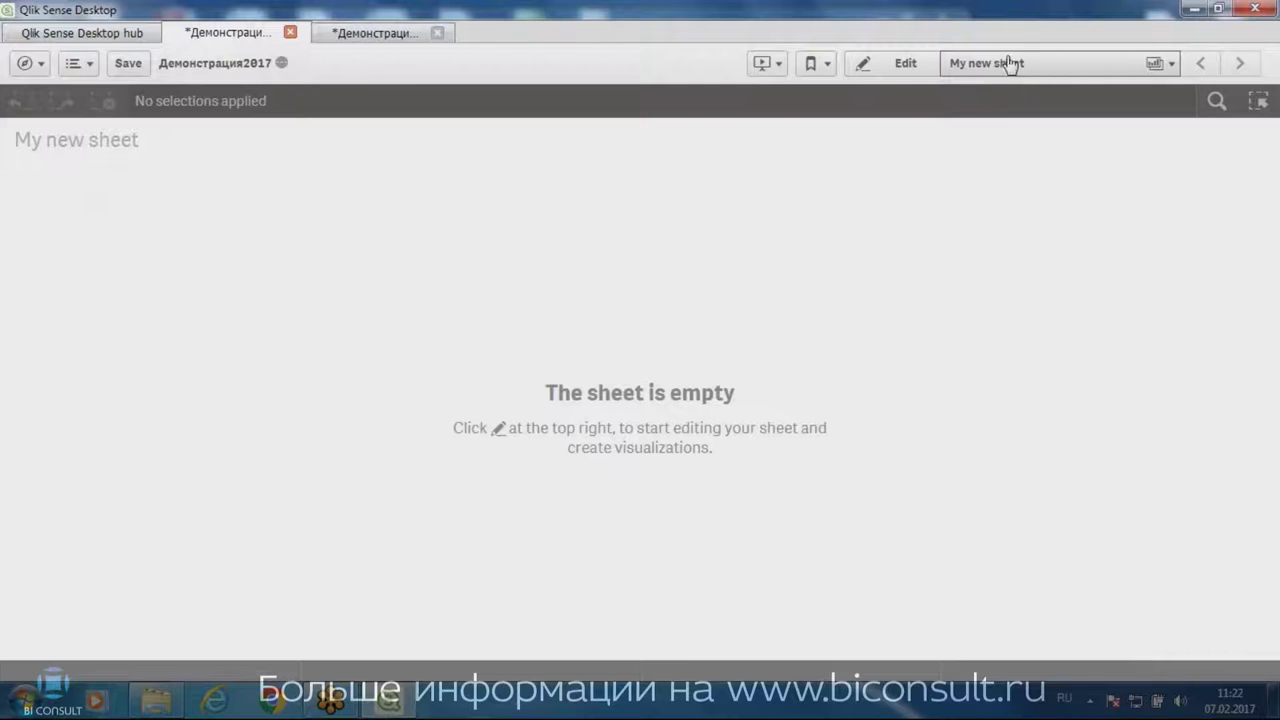
click(30, 64)
click(76, 63)
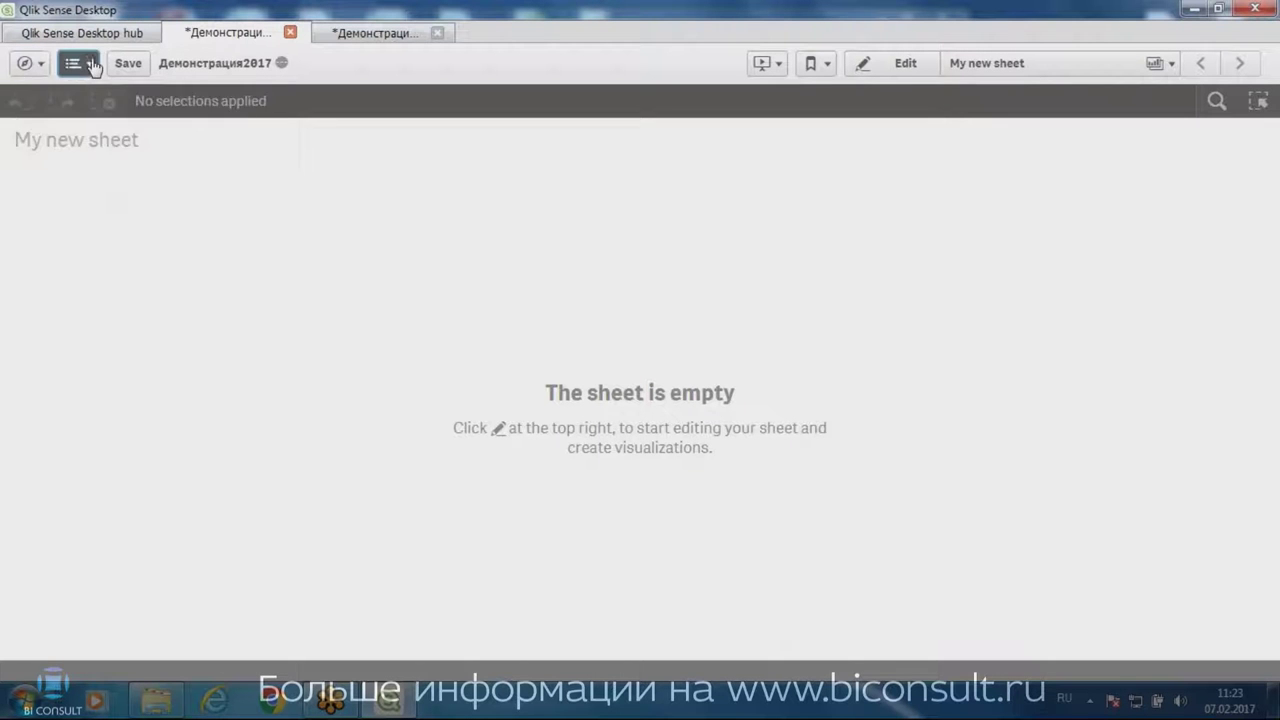
click(336, 128)
click(126, 65)
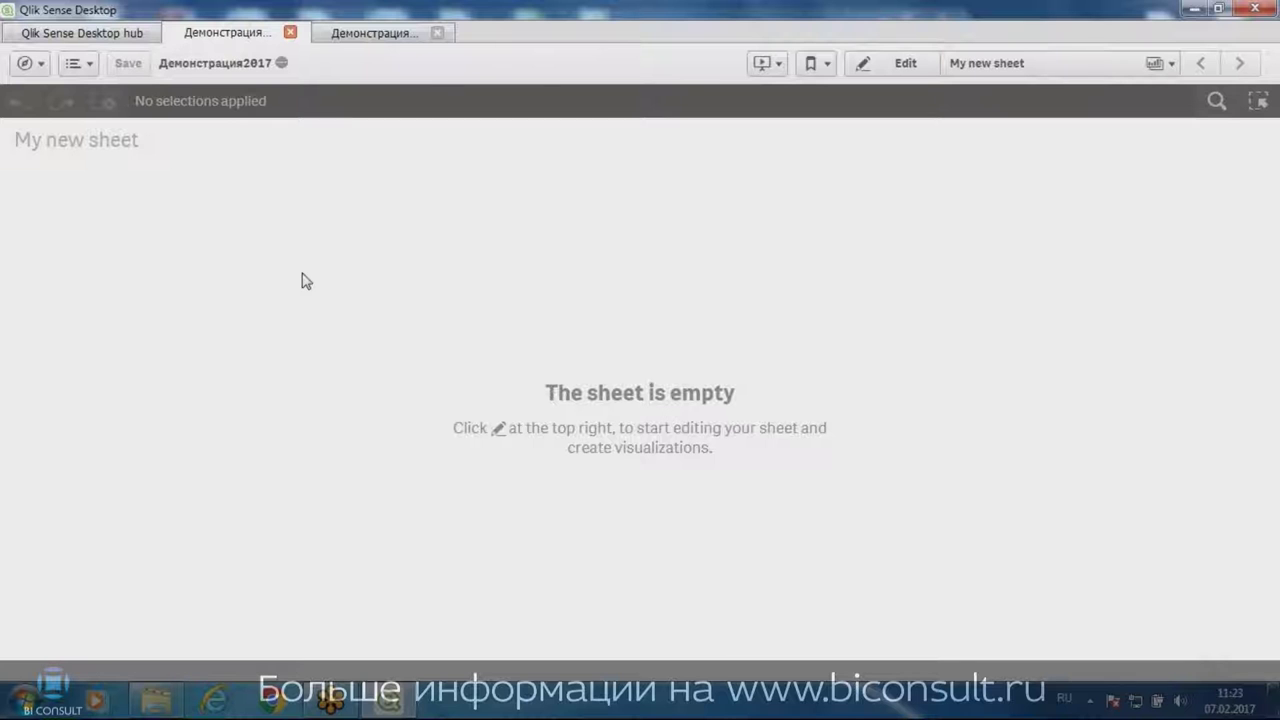
Start editing the sheet and examine the available charts, custom objects, and master dimensions and measures
click(895, 65)
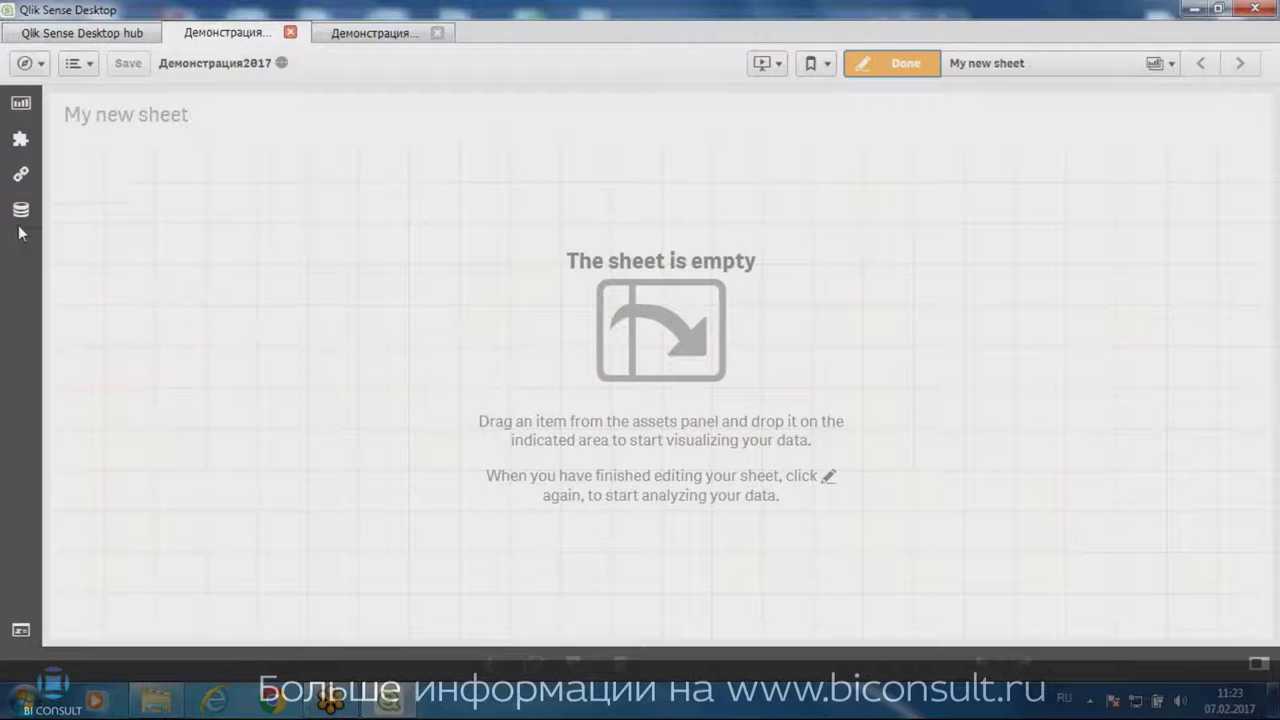
click(20, 104)
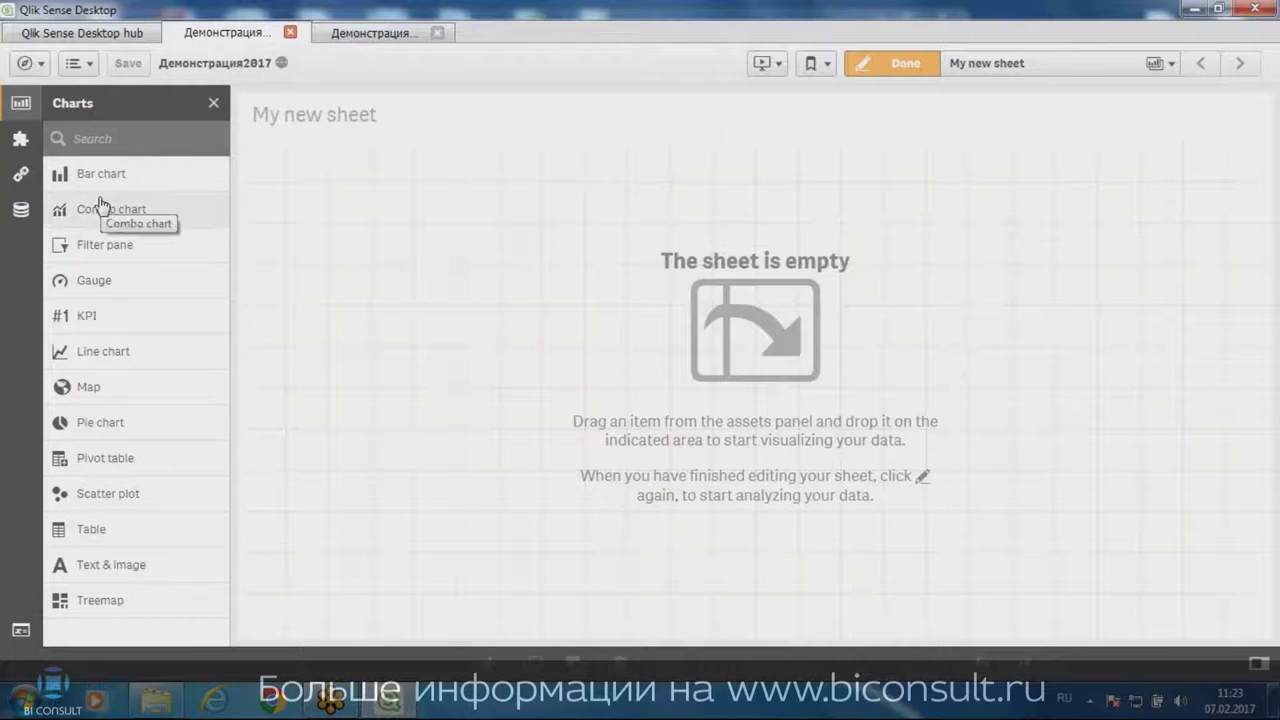
click(20, 139)
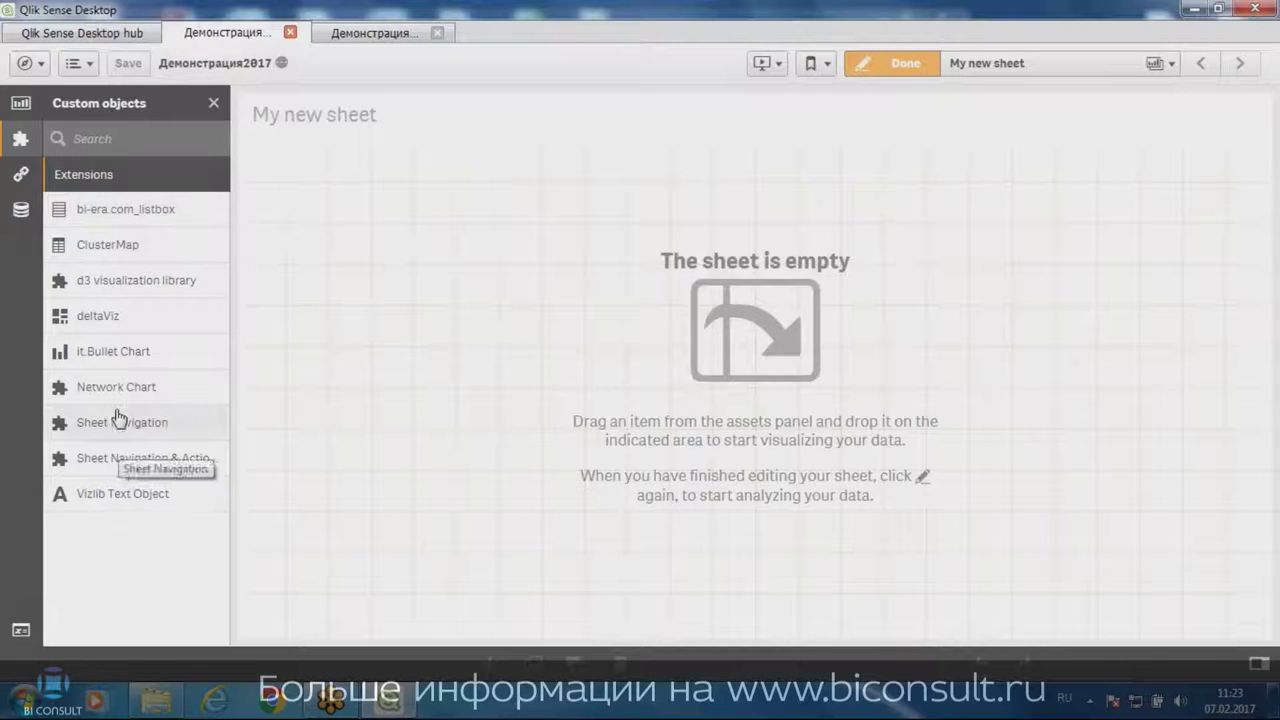
click(20, 175)
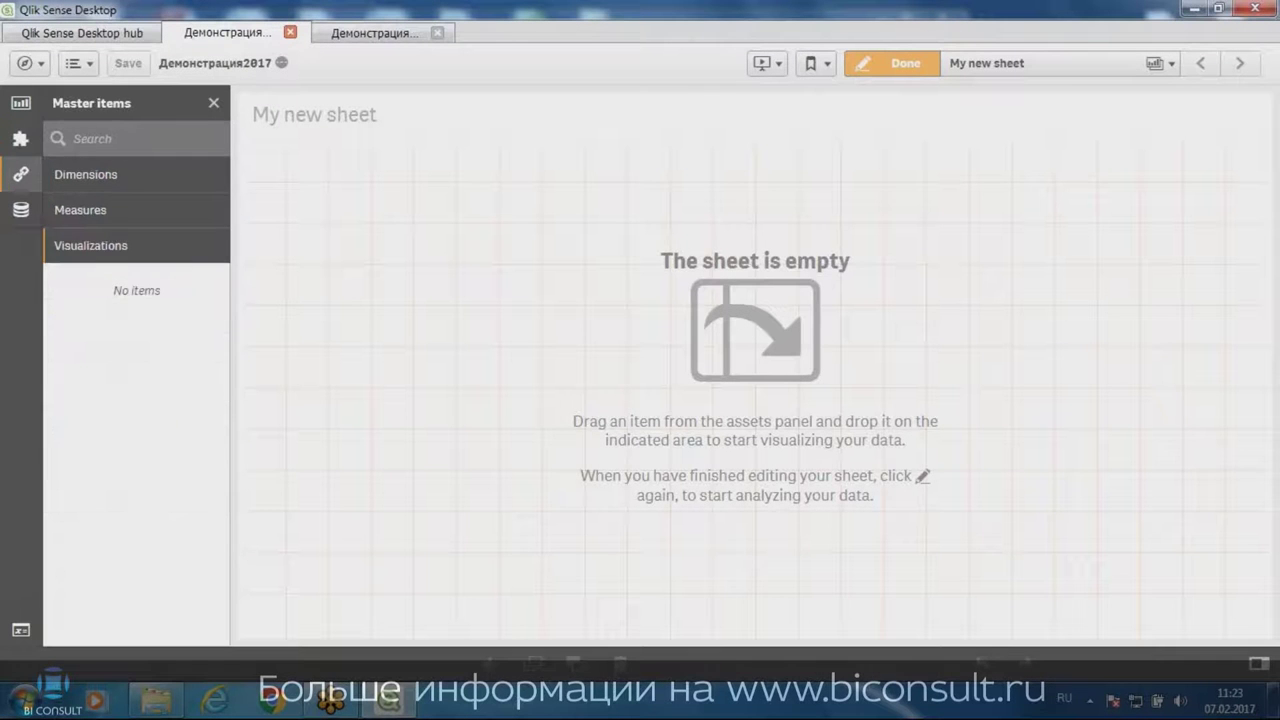
click(84, 176)
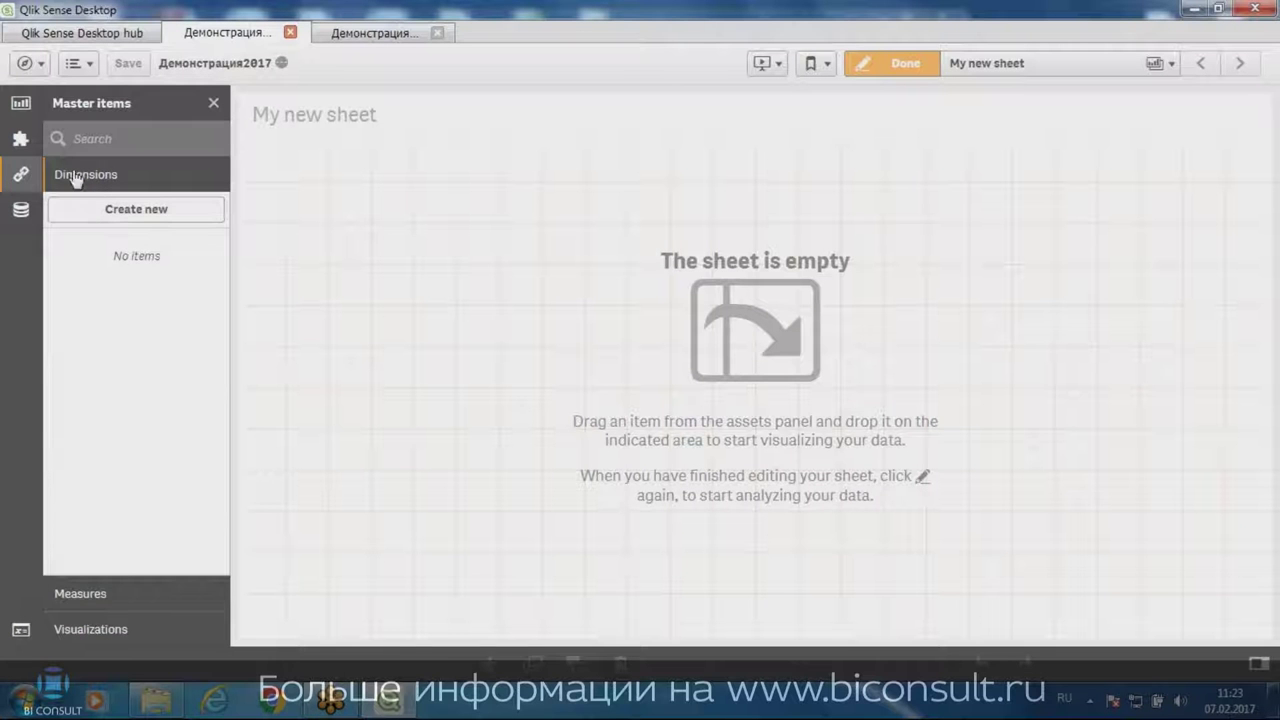
click(82, 594)
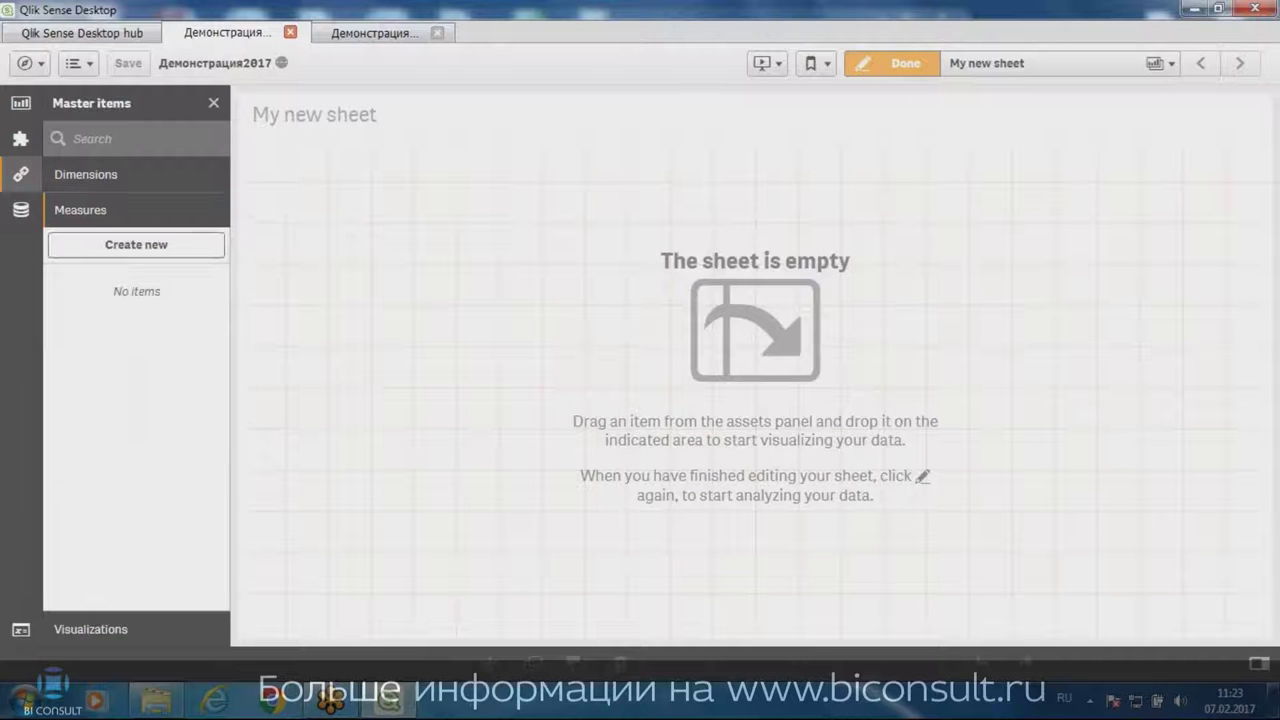
click(85, 176)
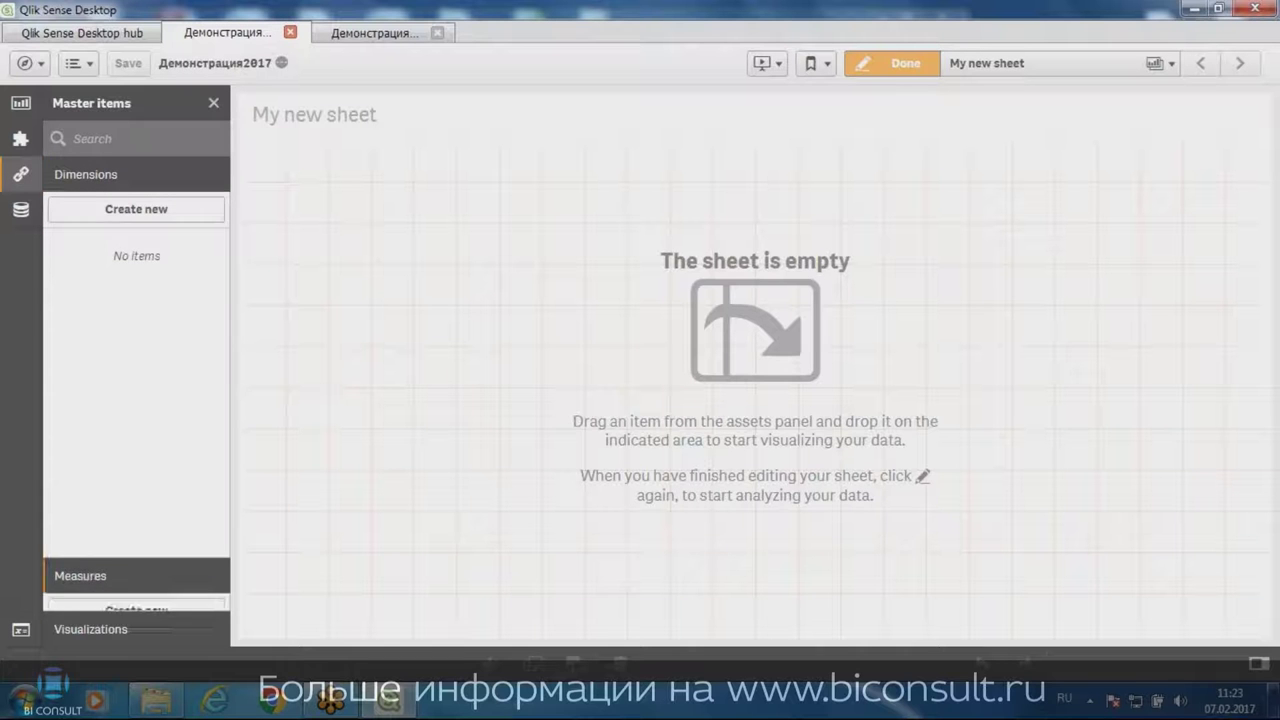
click(90, 576)
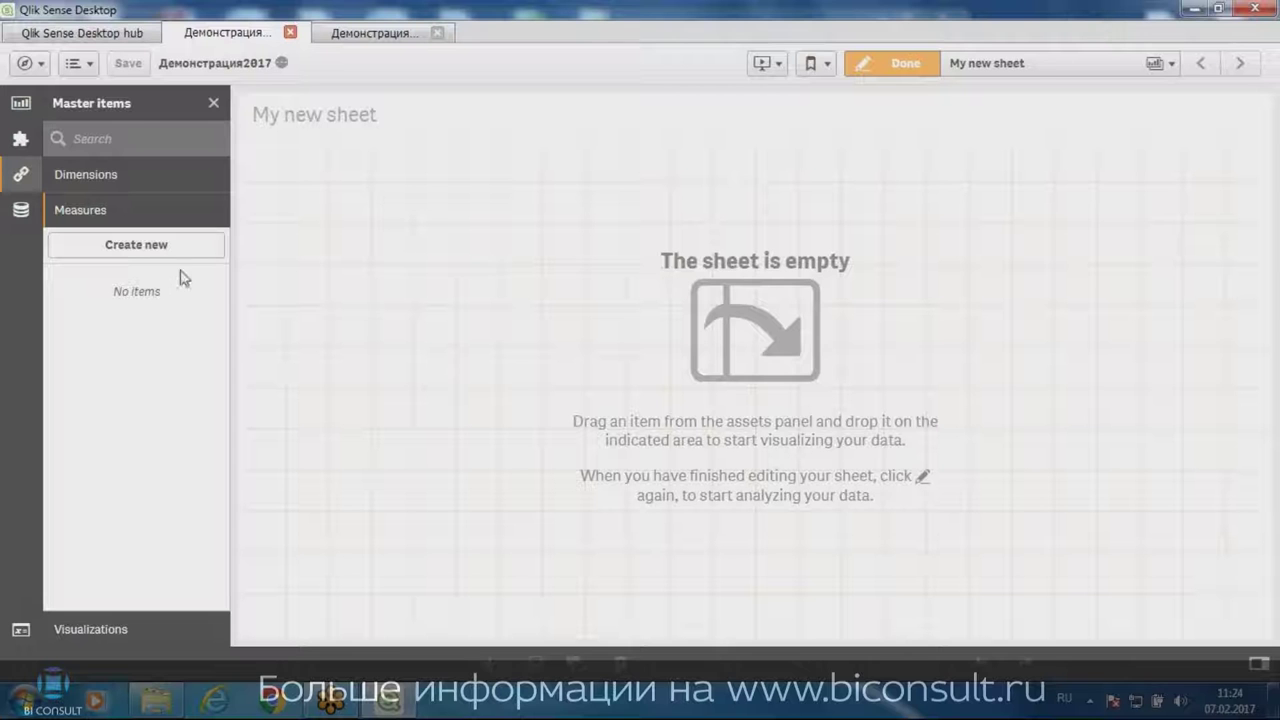
Add filter panes for the Фамилия сотрудника and Имя сотрудника fields side by side along the sheet's upper edge, shrinking both to compact size
click(20, 209)
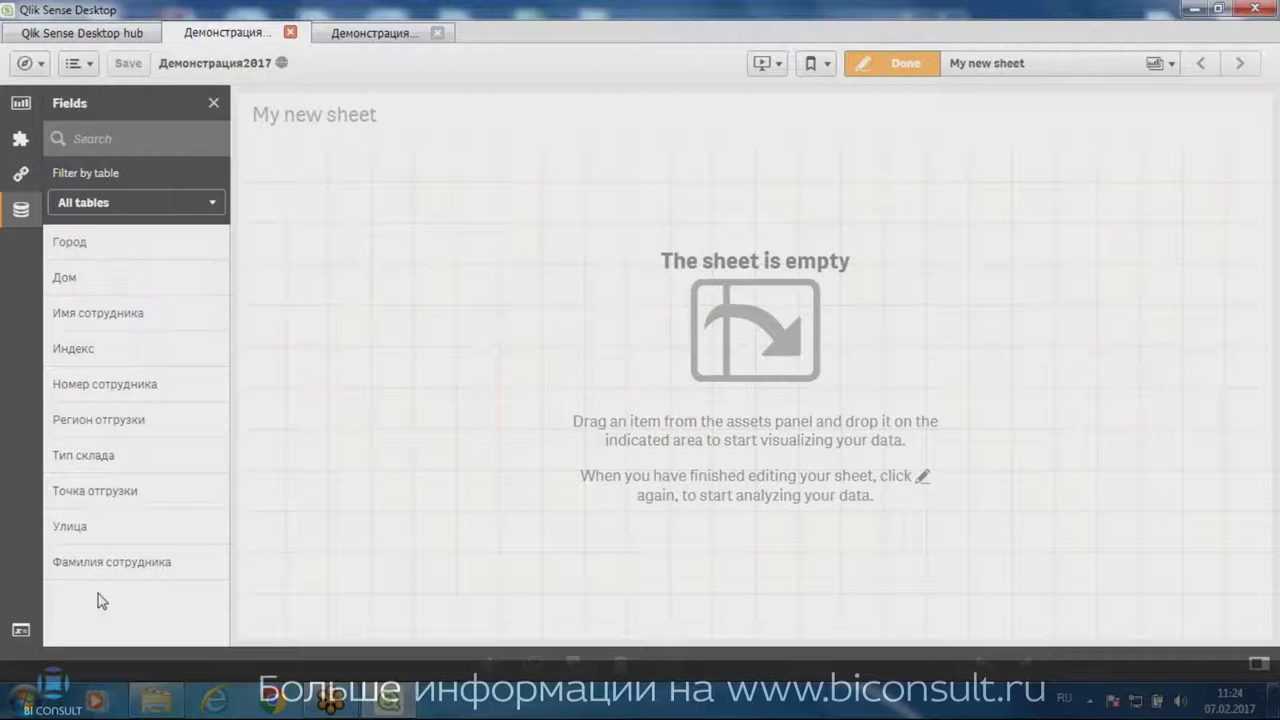
drag(123, 569, 388, 193)
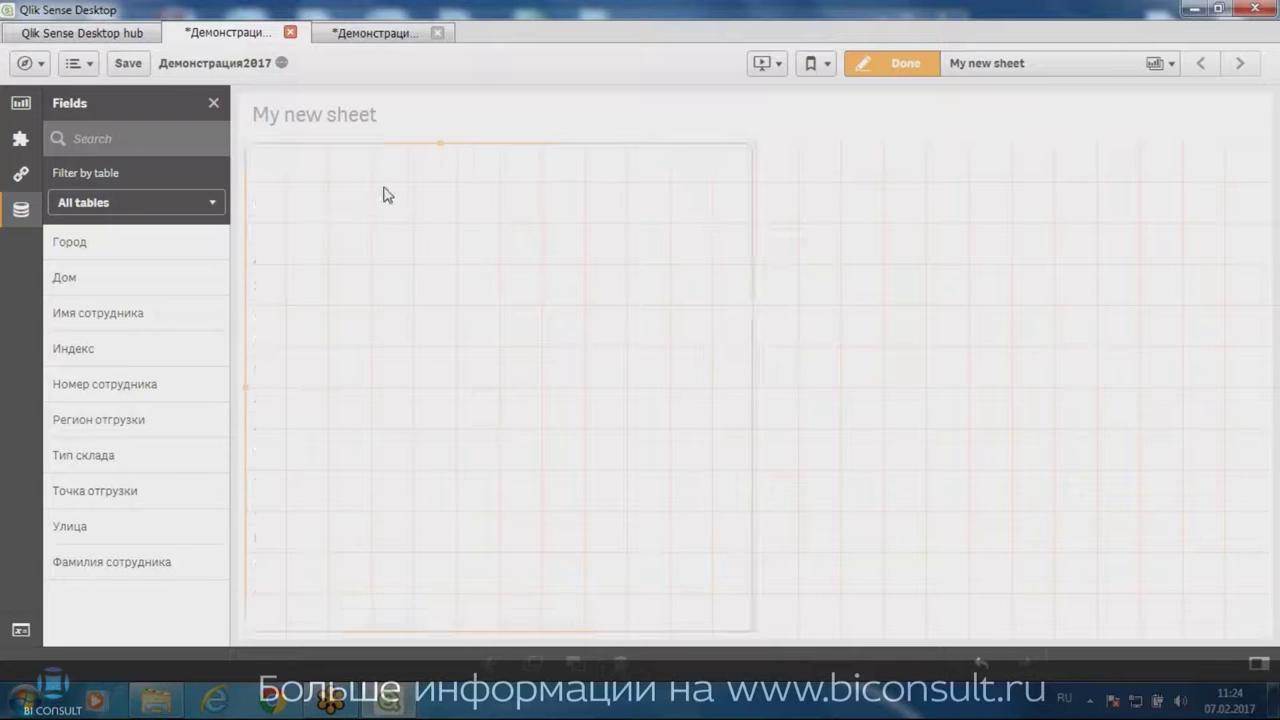
drag(632, 390, 470, 390)
drag(361, 641, 381, 360)
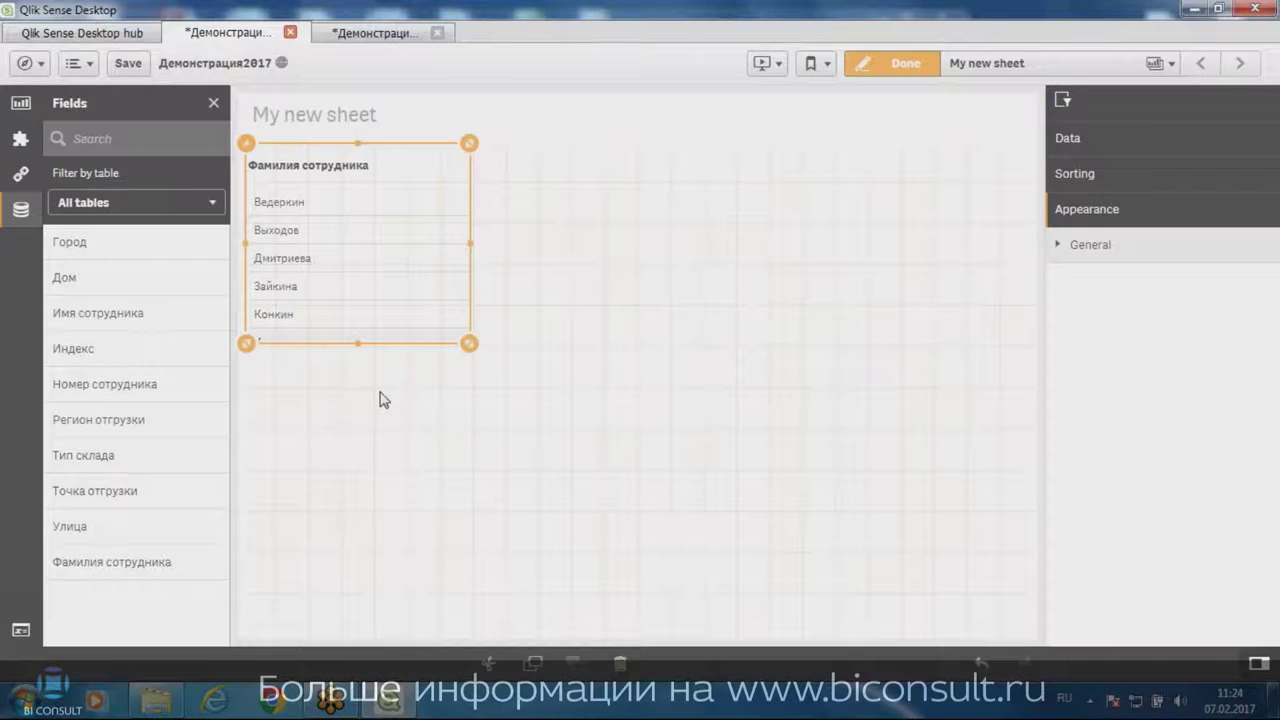
click(367, 432)
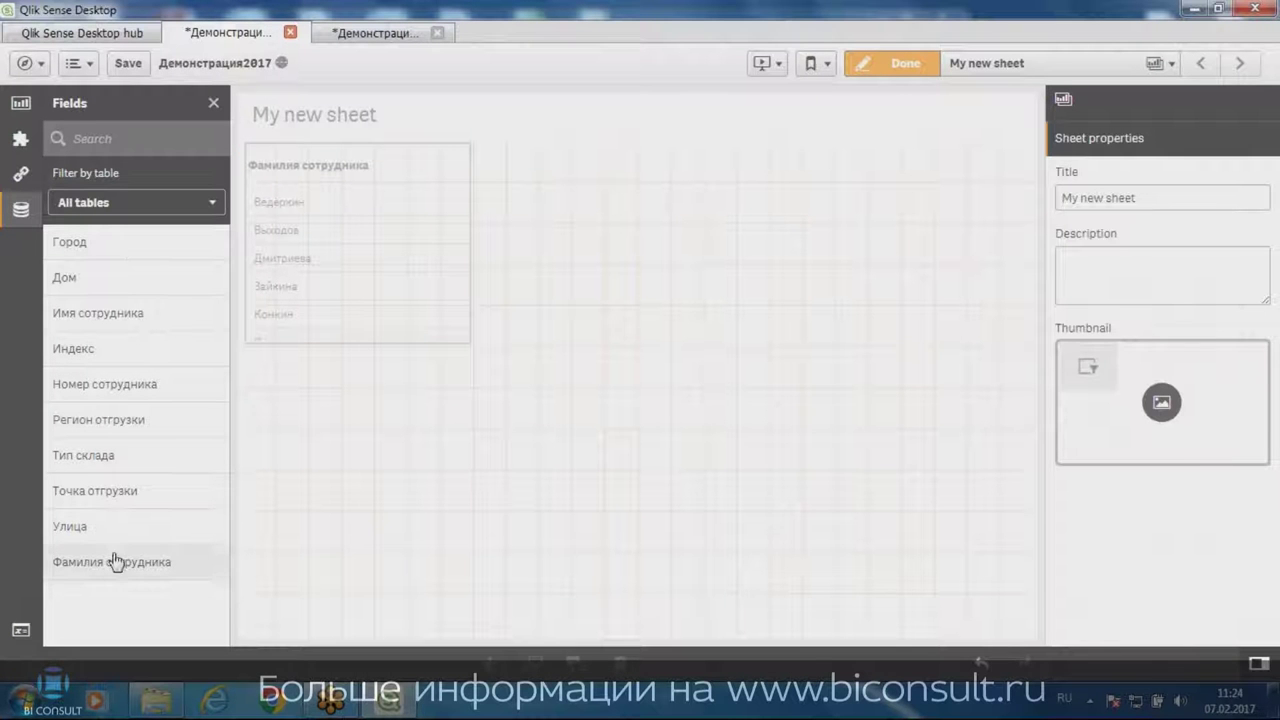
drag(105, 318, 626, 237)
drag(620, 638, 587, 350)
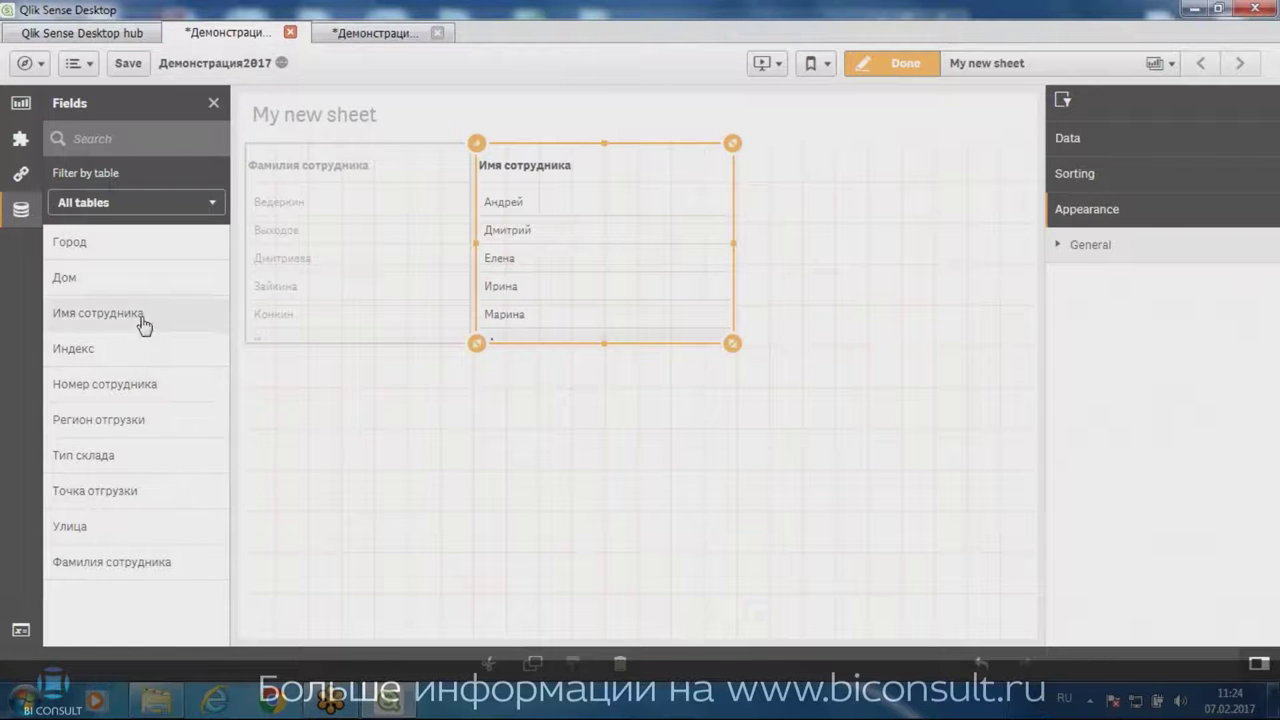
Add filter panes for the Город and Дом fields below the existing ones, match their widths to the panes above, and finish editing the sheet
drag(86, 254, 389, 465)
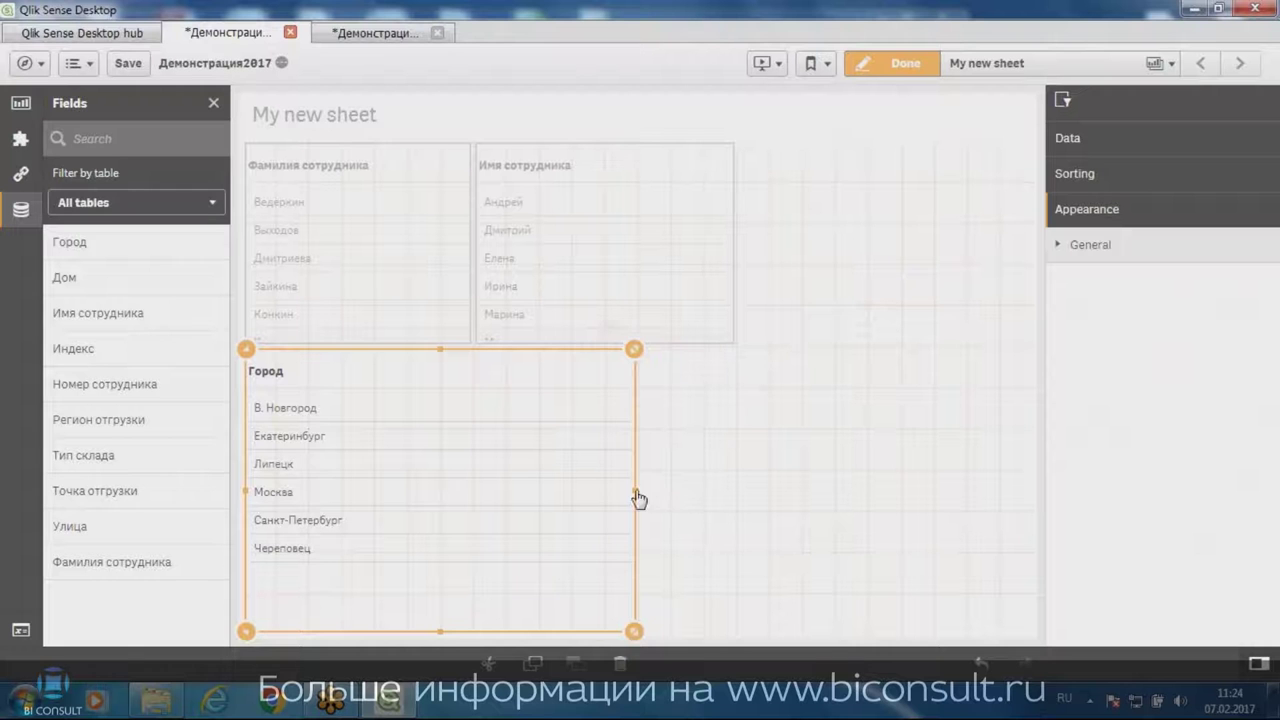
drag(636, 491, 469, 491)
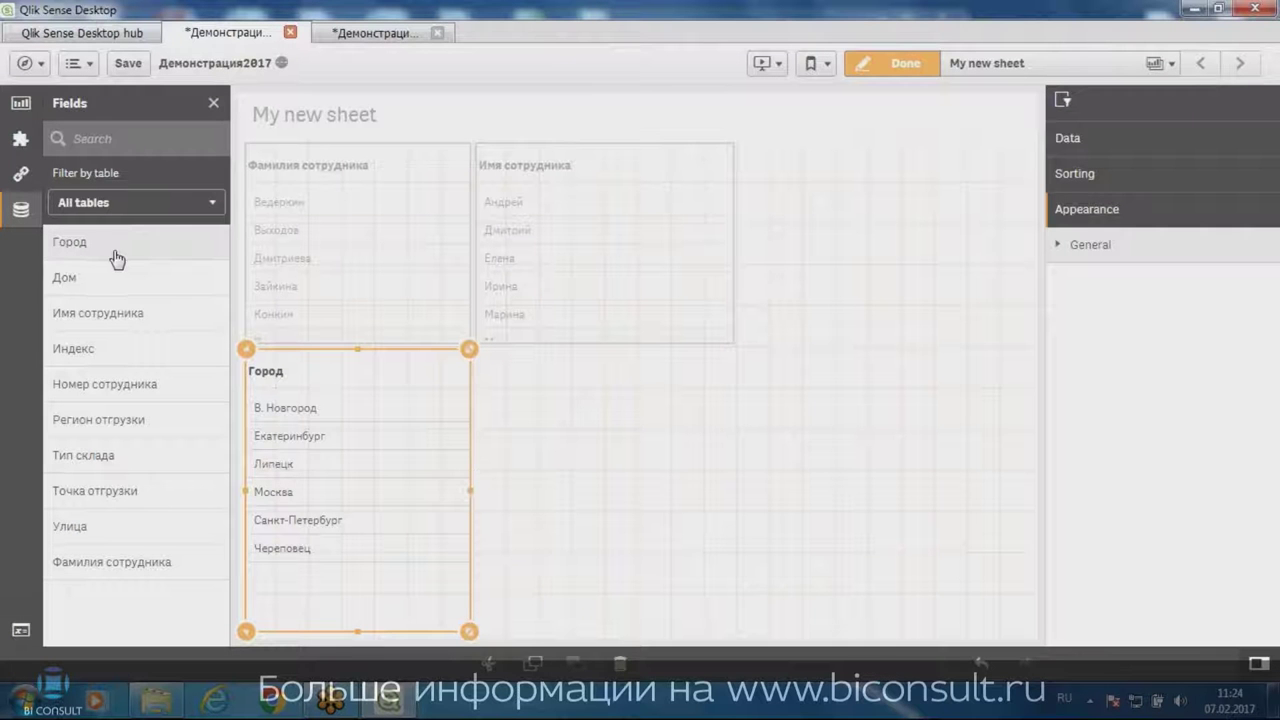
drag(116, 279, 655, 460)
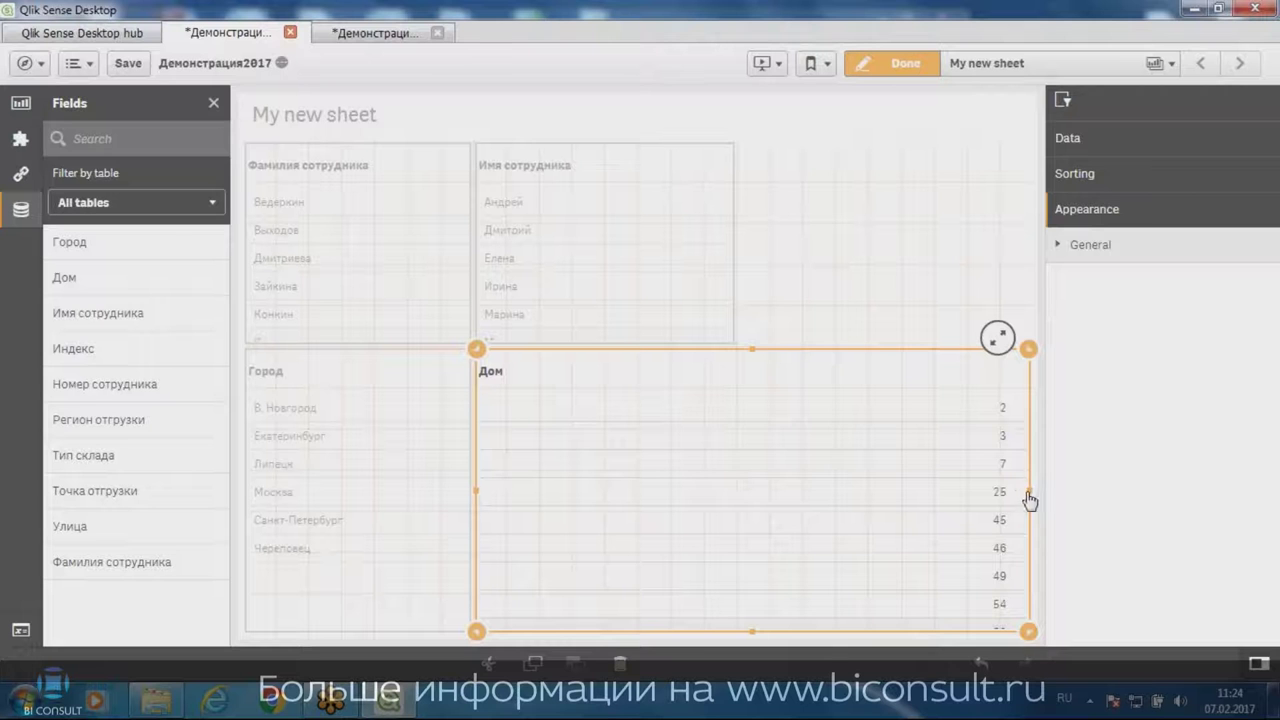
drag(1029, 491, 700, 491)
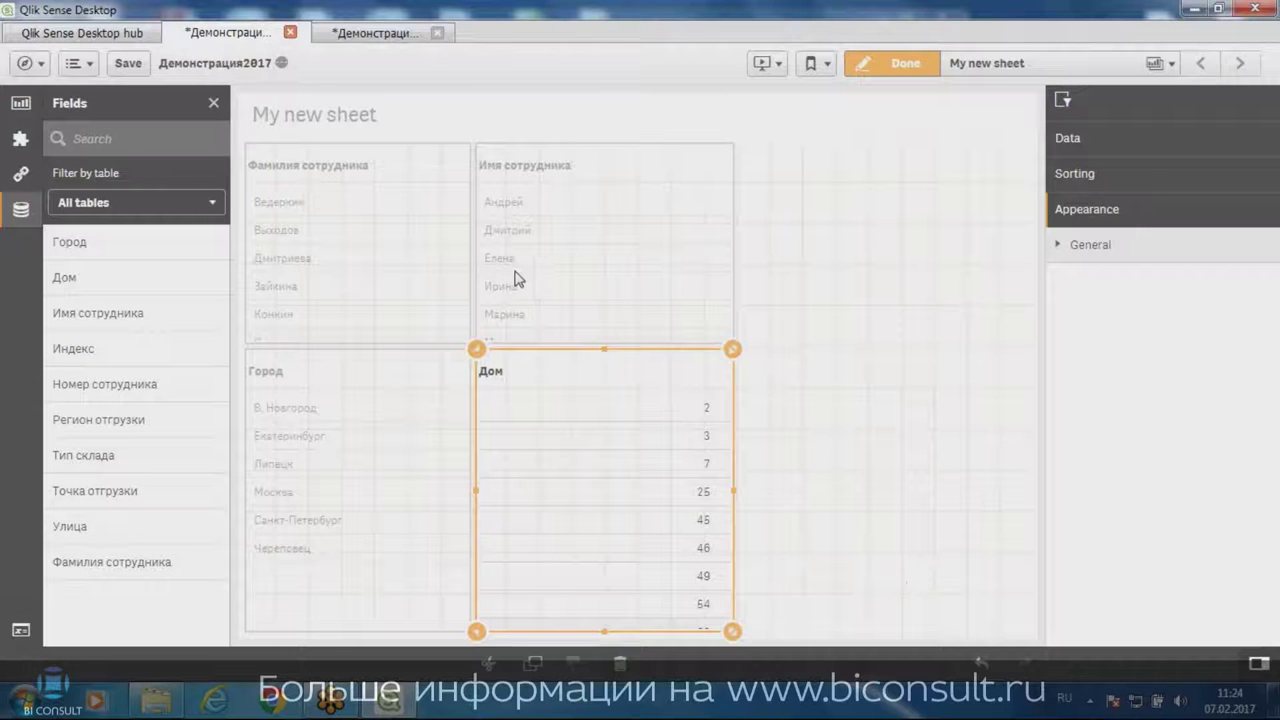
click(894, 65)
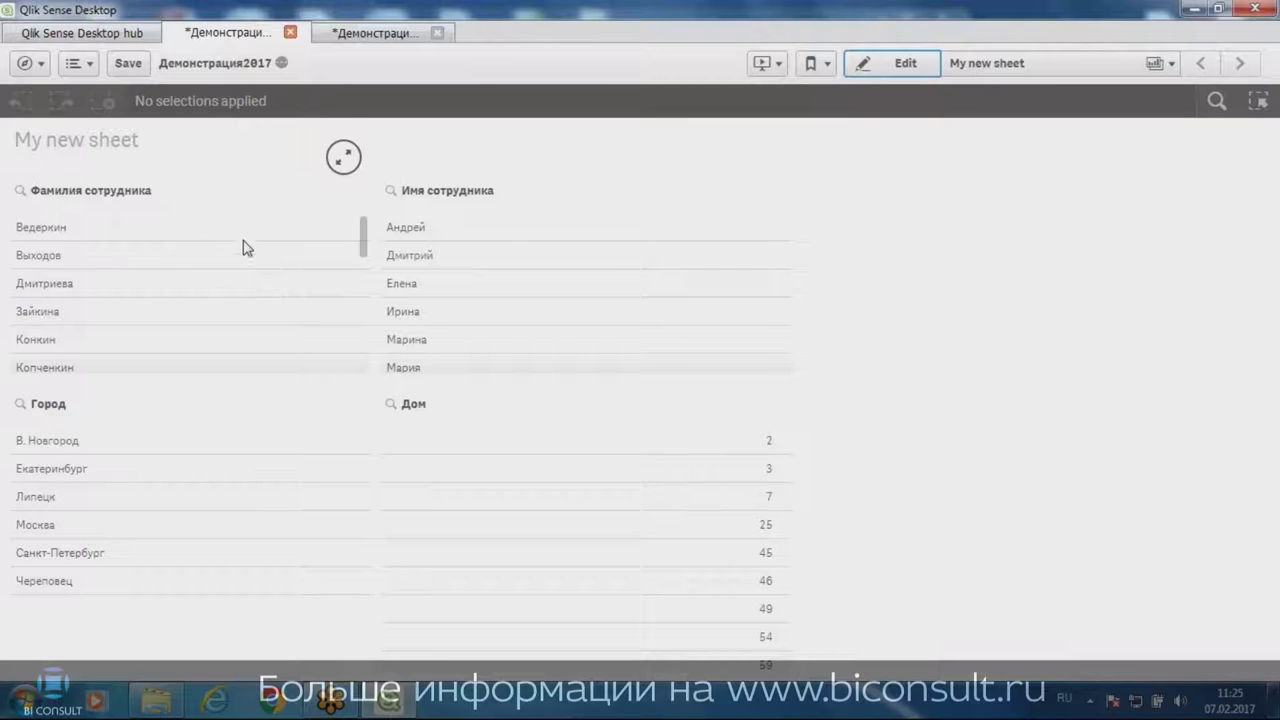
Select the second surname in the Фамилия сотрудника filter pane and clear that selection again
click(94, 258)
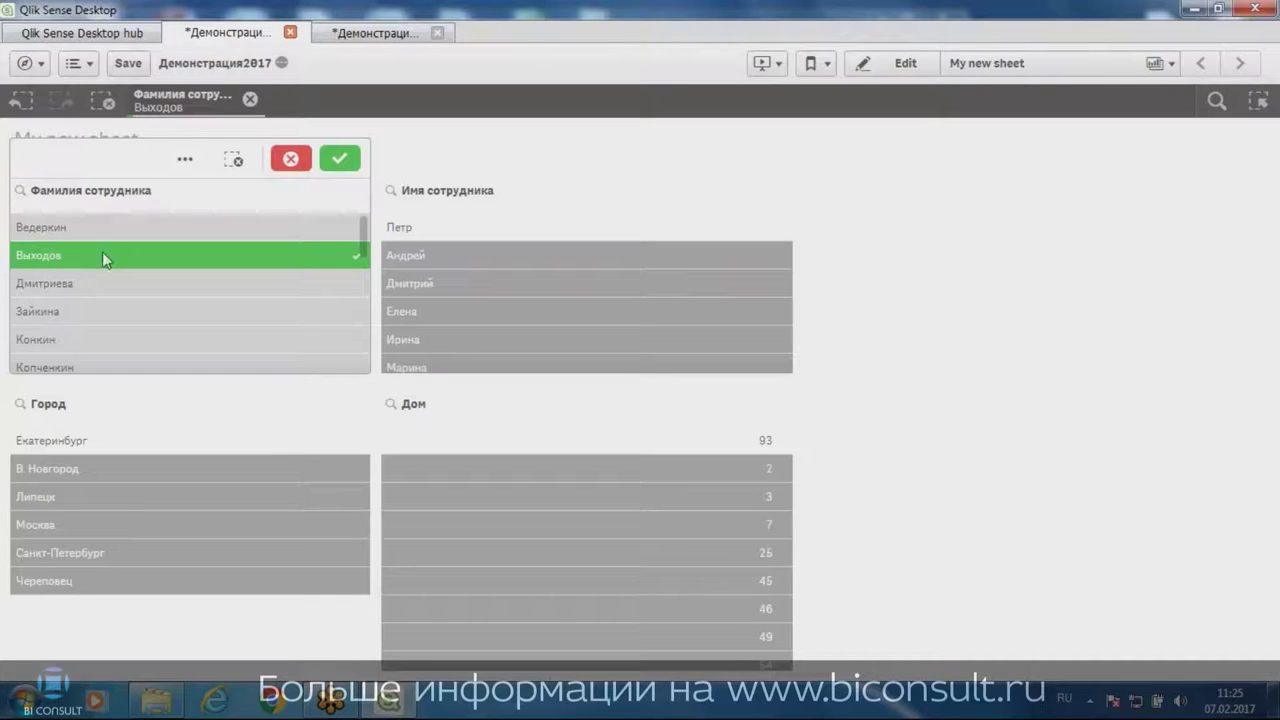
click(104, 256)
Select the last first name in the Имя сотрудника filter pane and examine the associated surnames, cities and house numbers
scroll(443, 256, down, 2)
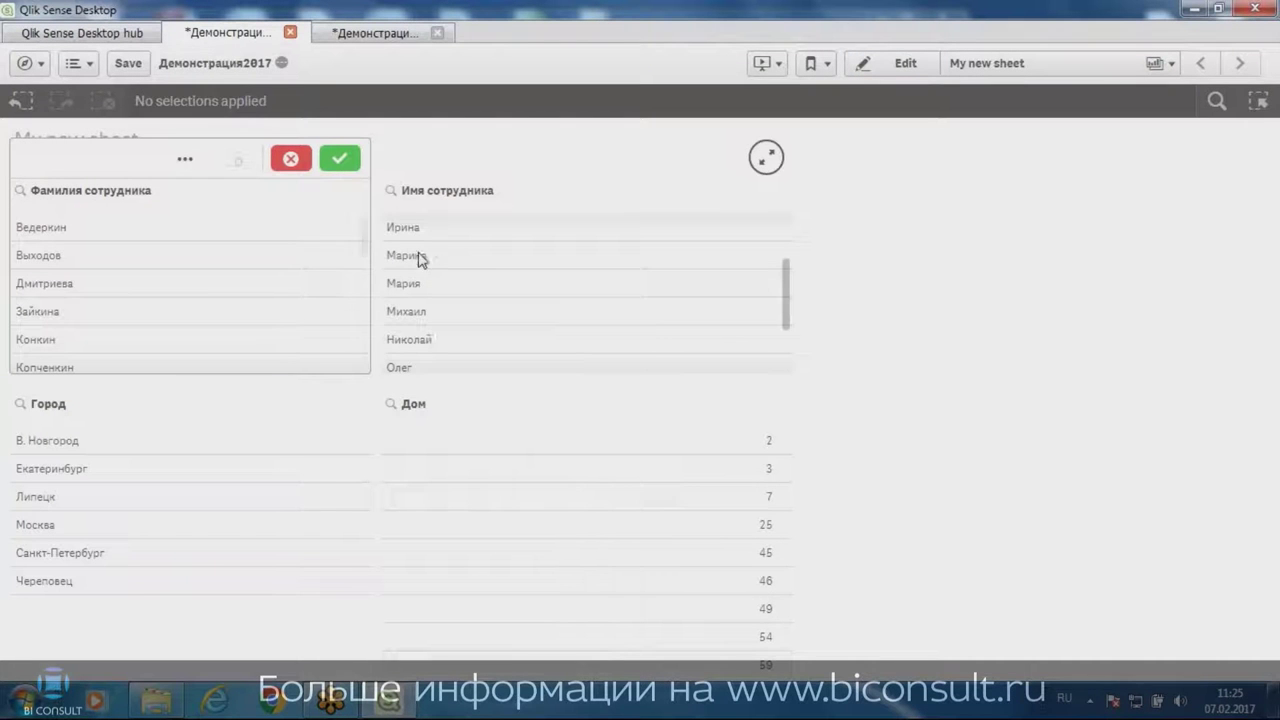
scroll(420, 258, down, 2)
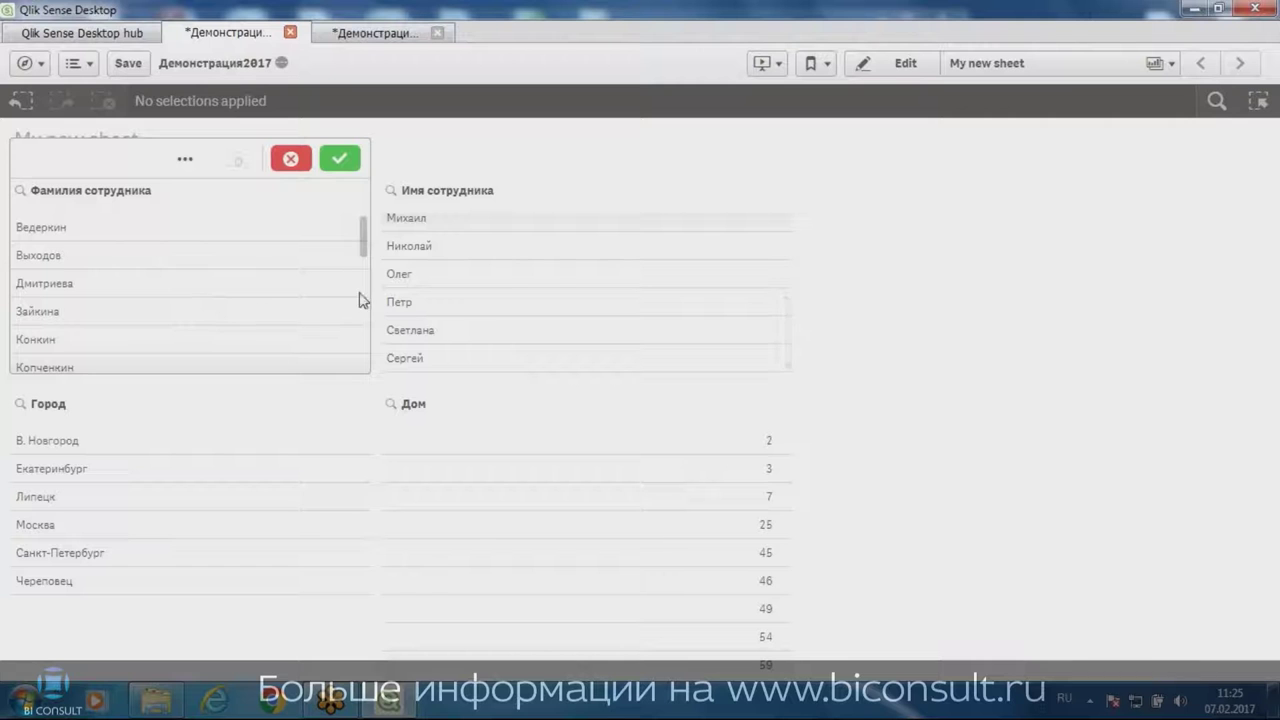
click(421, 360)
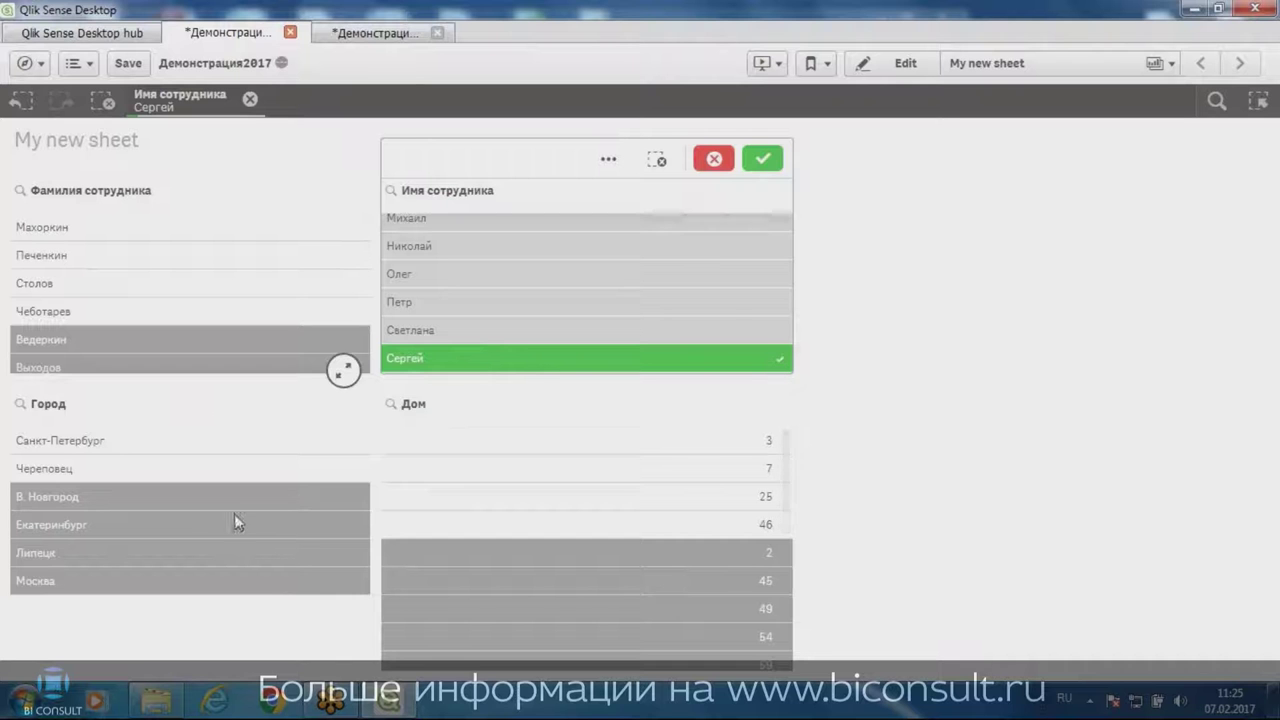
scroll(651, 568, down, 3)
scroll(640, 570, up, 3)
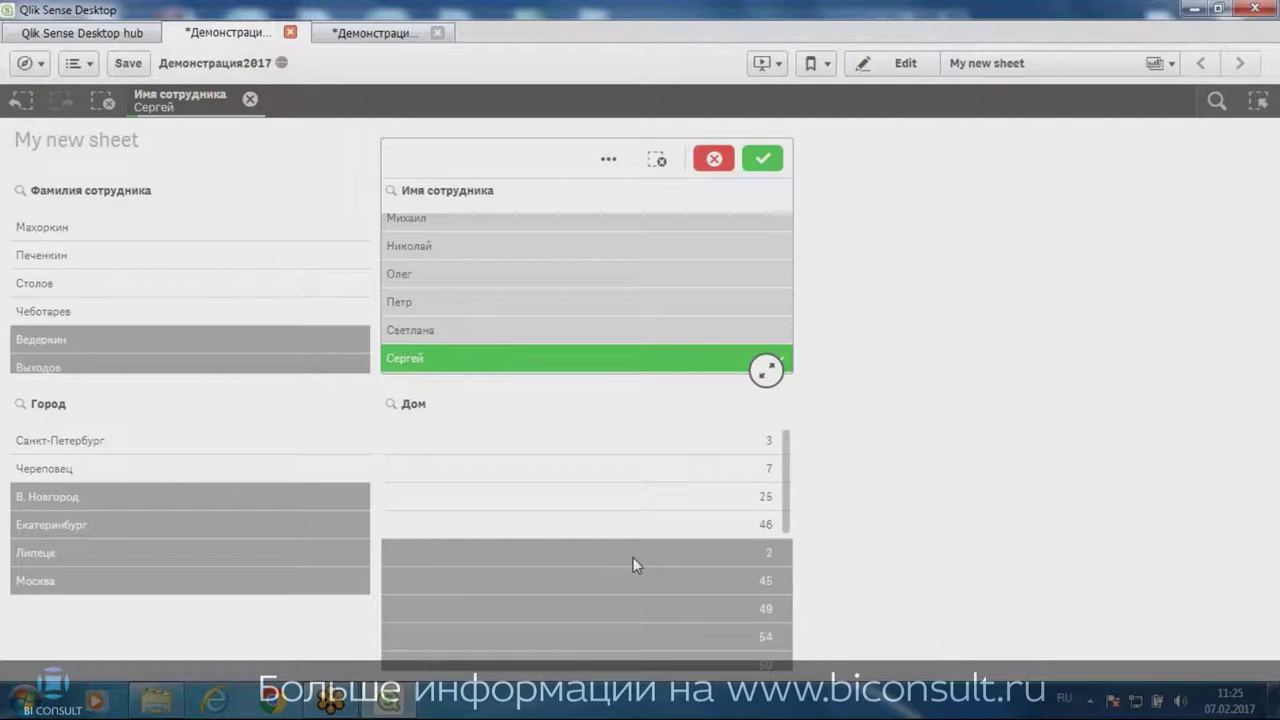
scroll(633, 560, down, 2)
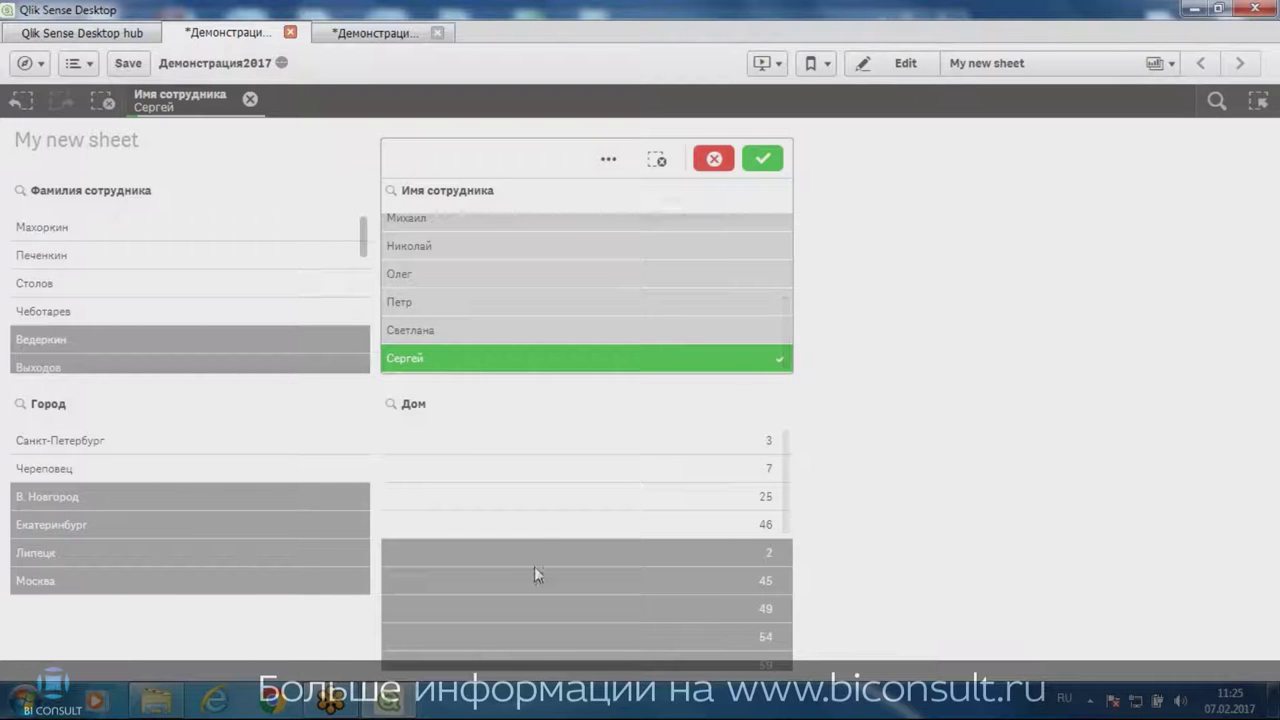
scroll(555, 545, down, 2)
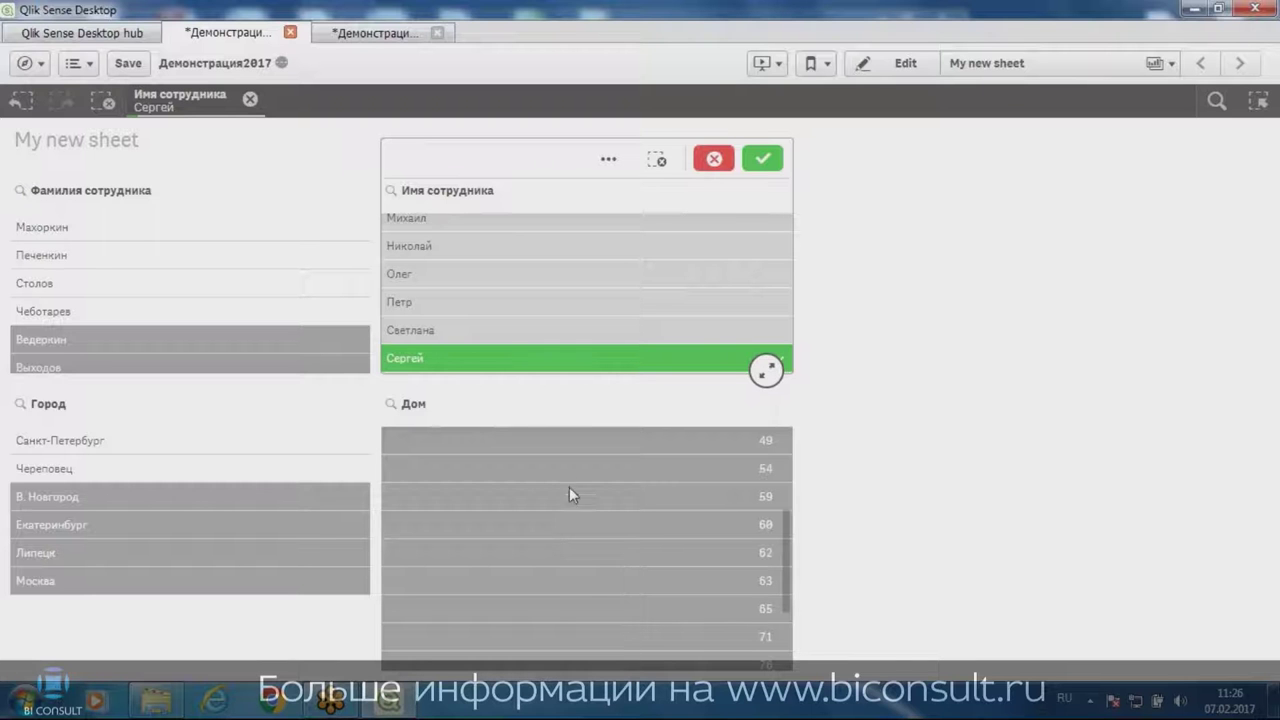
scroll(568, 458, up, 2)
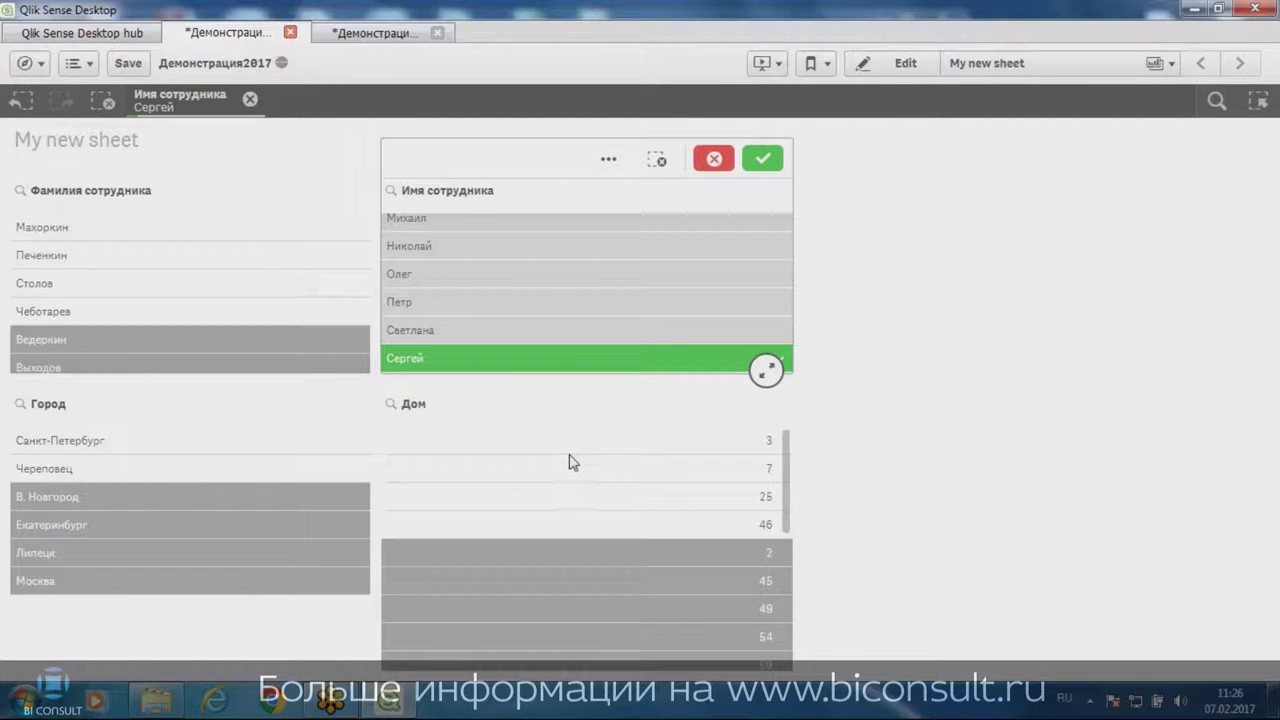
Add the second available surname to the selection, examine its associated city and house number, and cancel that surname selection
click(49, 260)
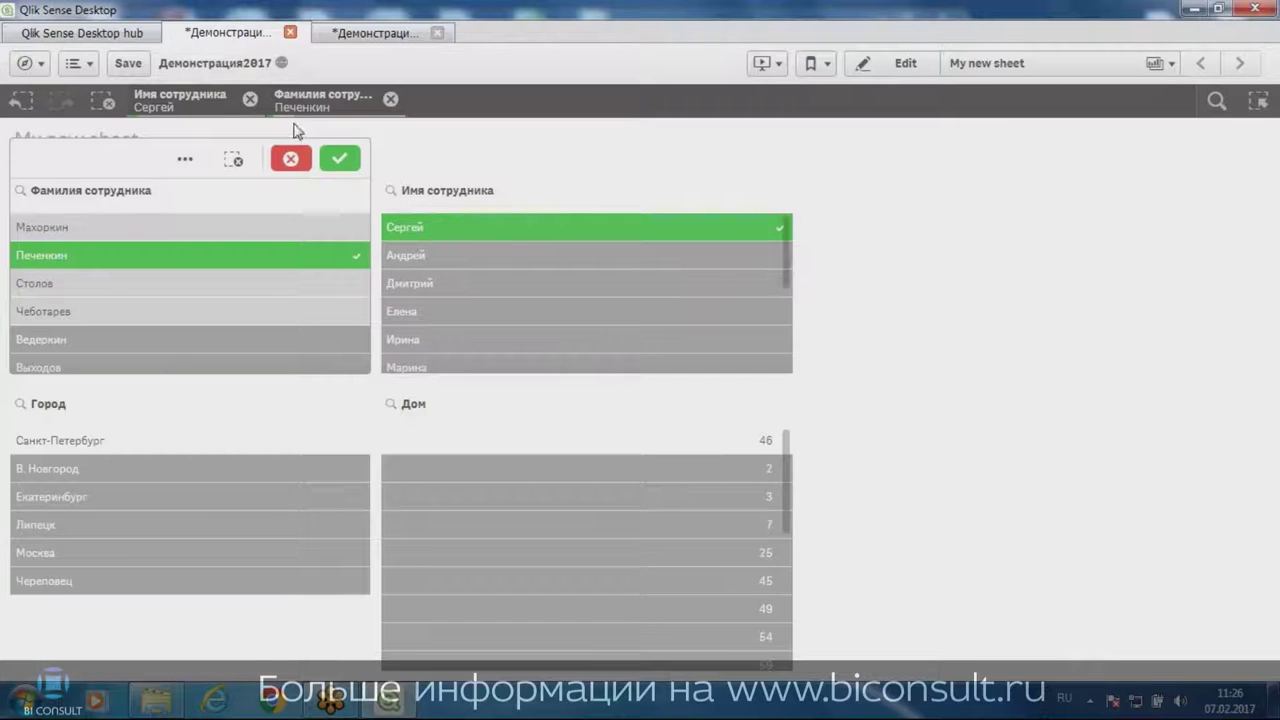
click(291, 163)
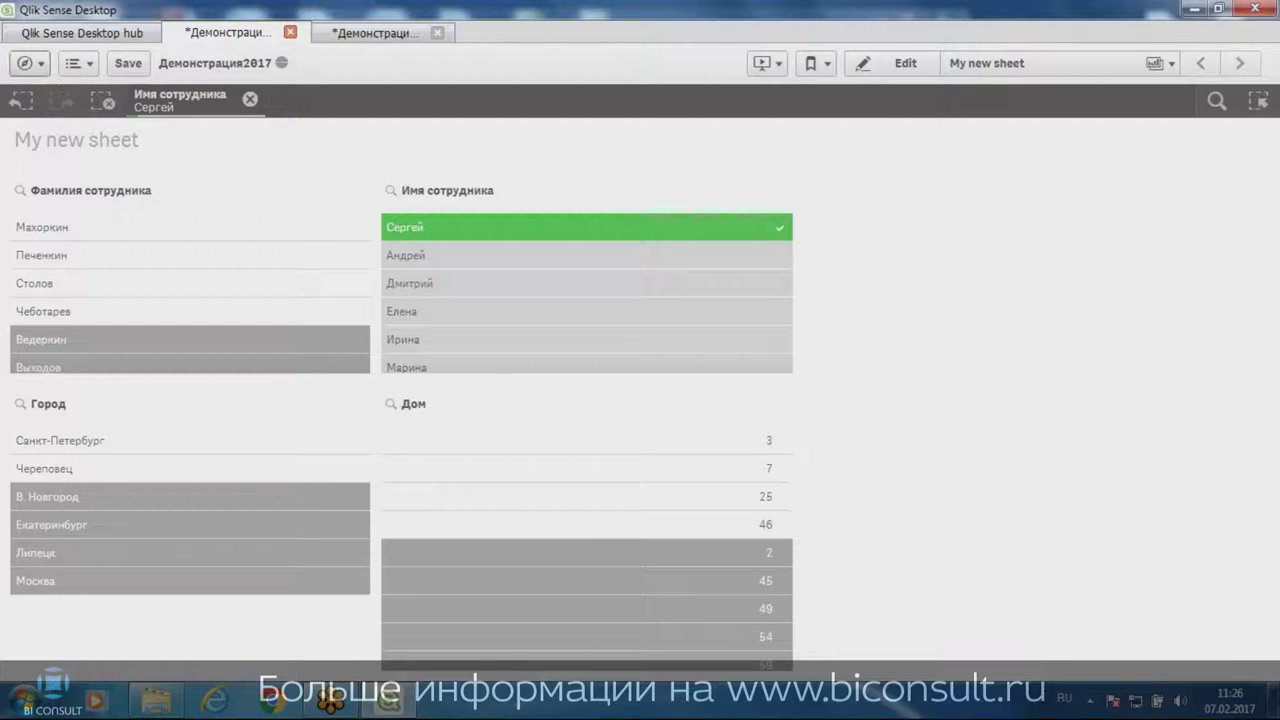
Return to the app overview of Демонстрация2017 and save the app
click(25, 63)
click(88, 116)
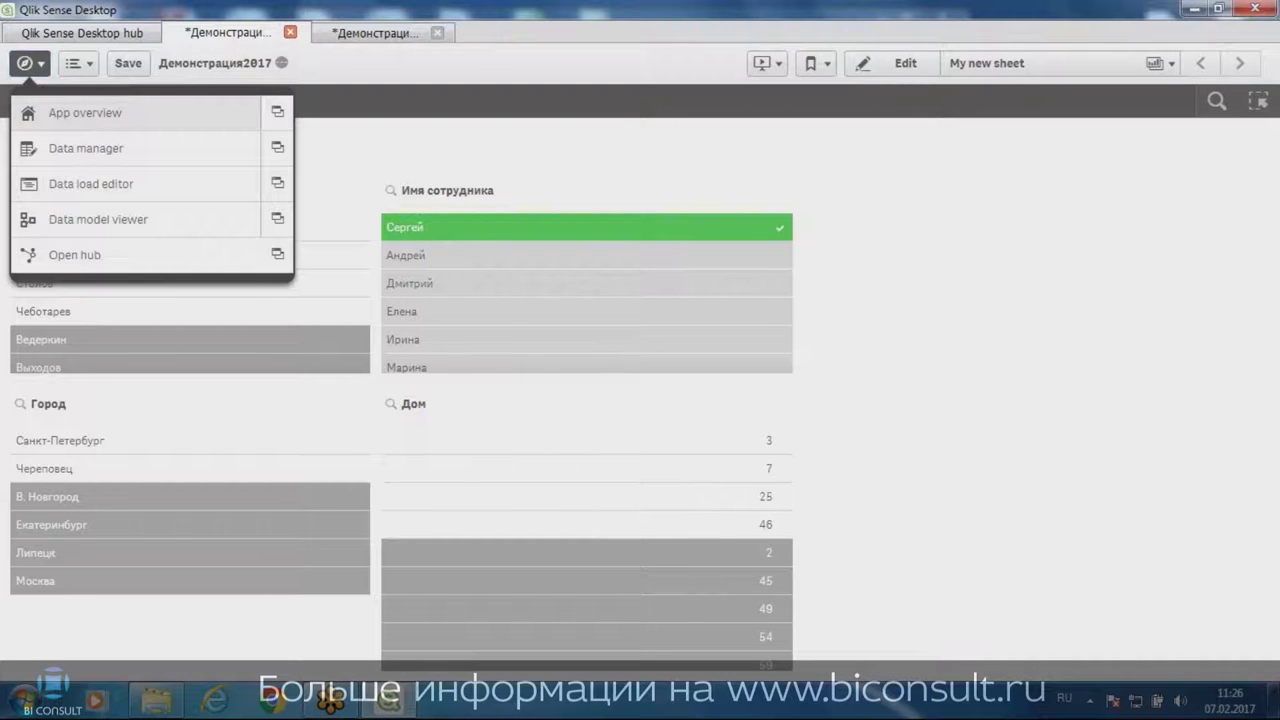
click(1220, 10)
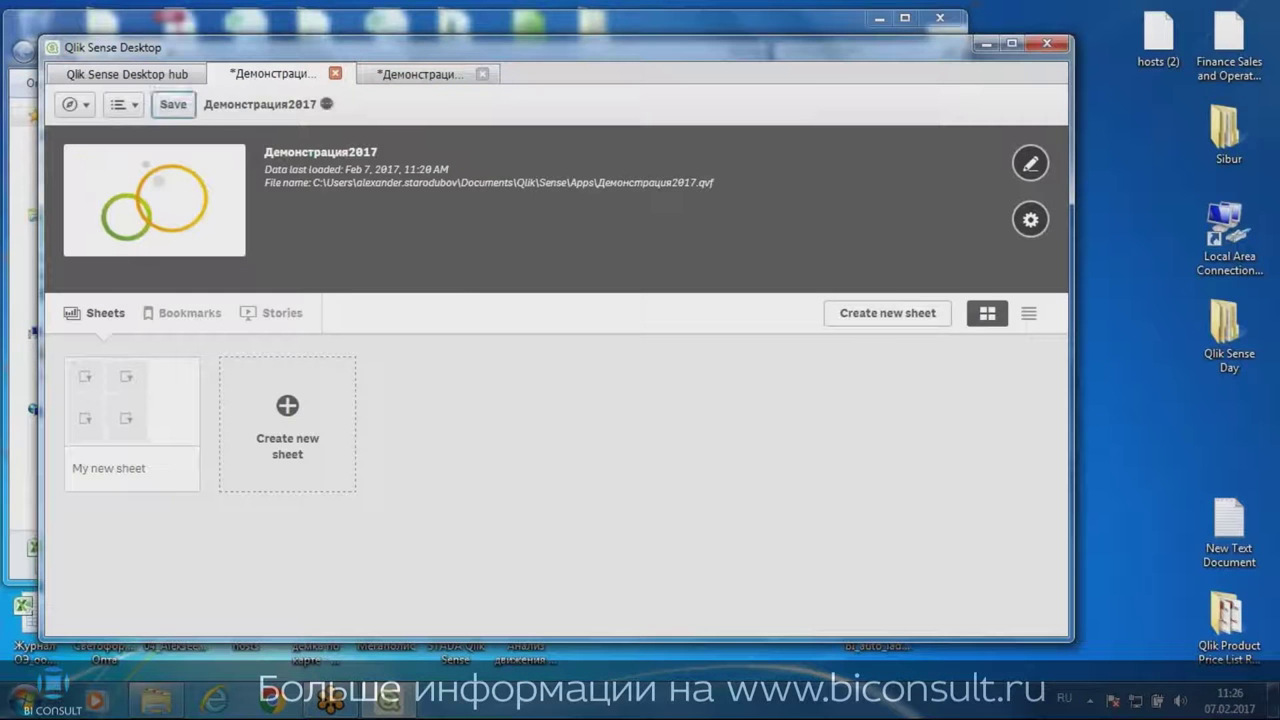
click(173, 104)
Add the Координаты Excel file from the 20170207 folder to the app and prepare its Sheet1$ table for association
drag(345, 42, 638, 31)
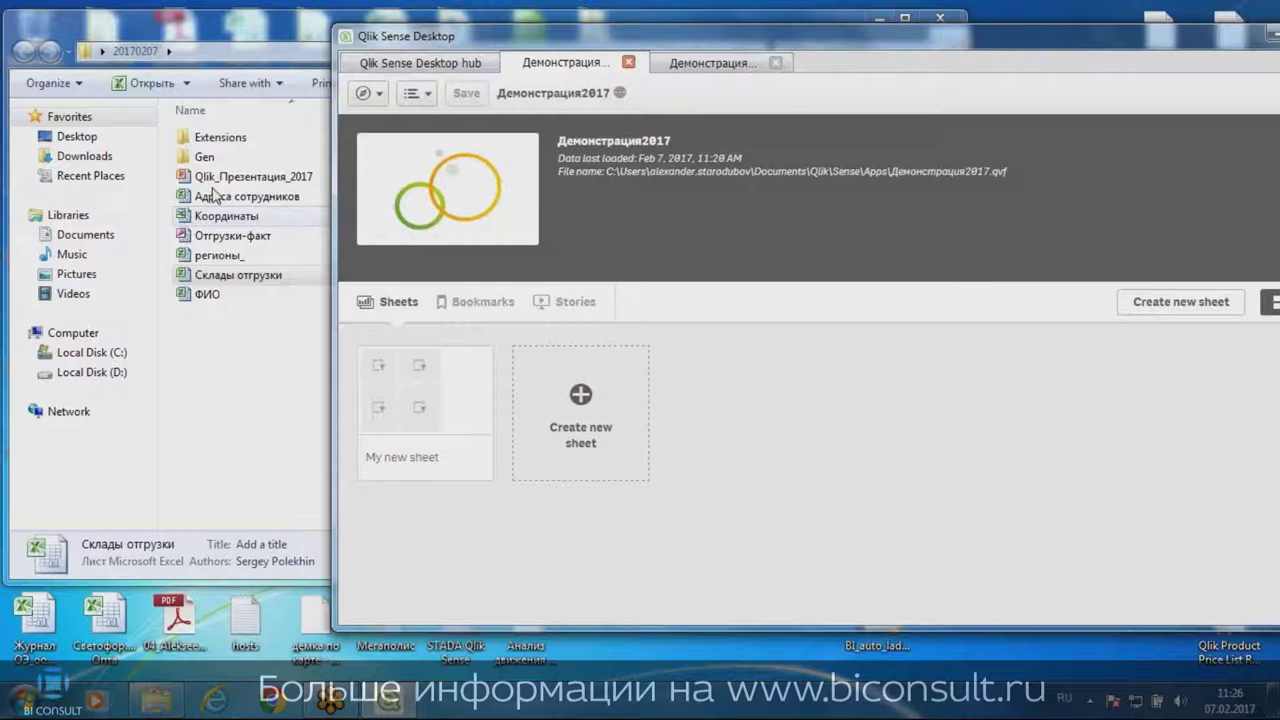
drag(210, 216, 658, 395)
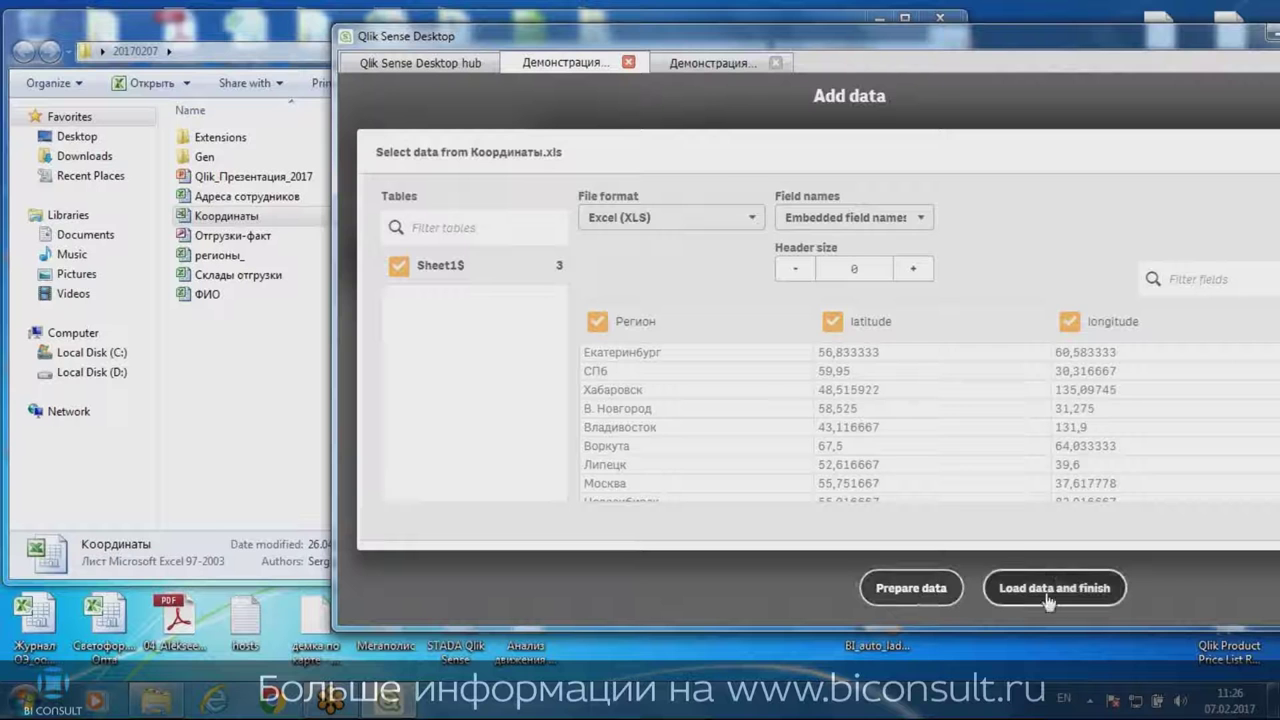
click(889, 592)
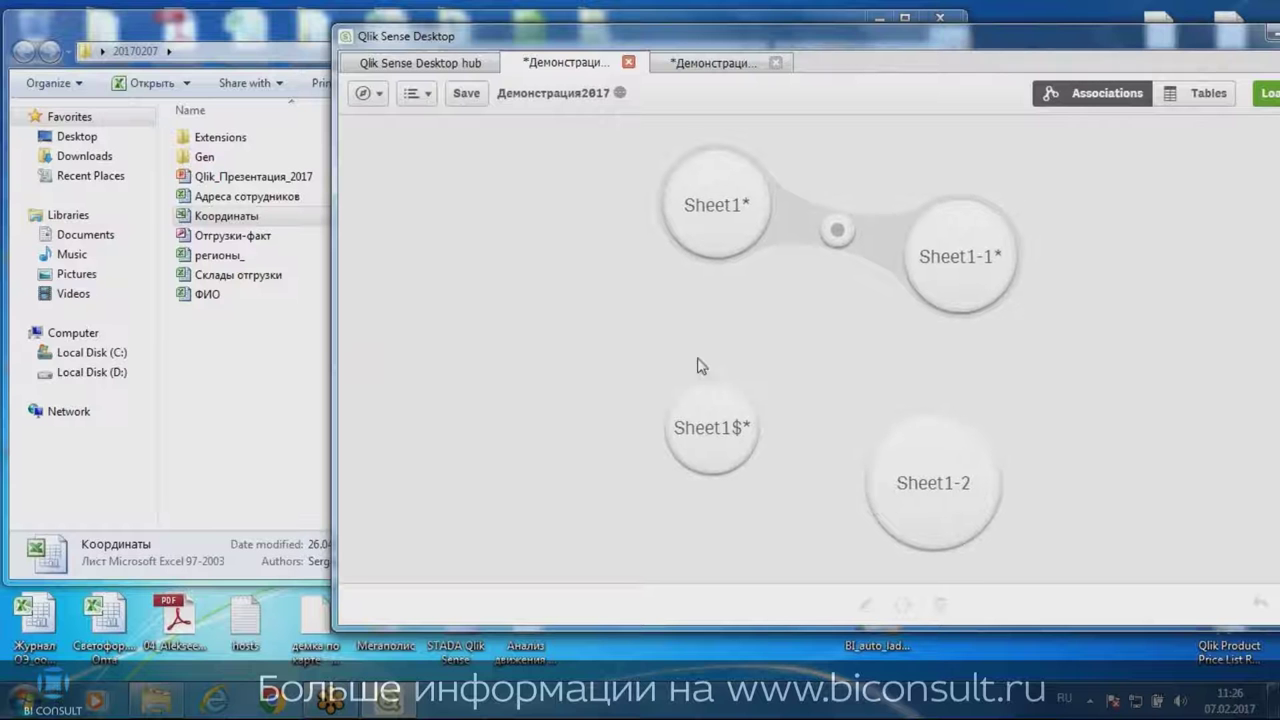
Compare the region columns of tables Sheet1$ and Sheet1-2 and associate the two tables through Регион and Регион отгрузки
drag(937, 482, 912, 345)
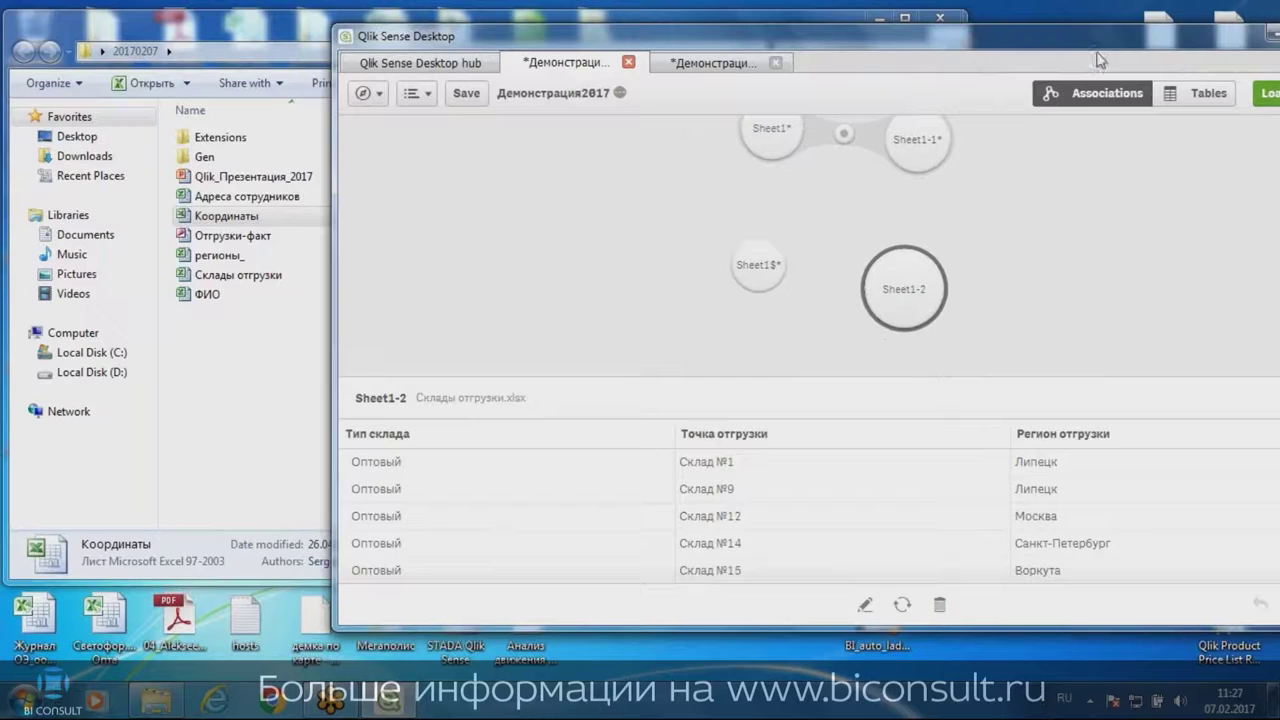
key(super+Up)
click(574, 328)
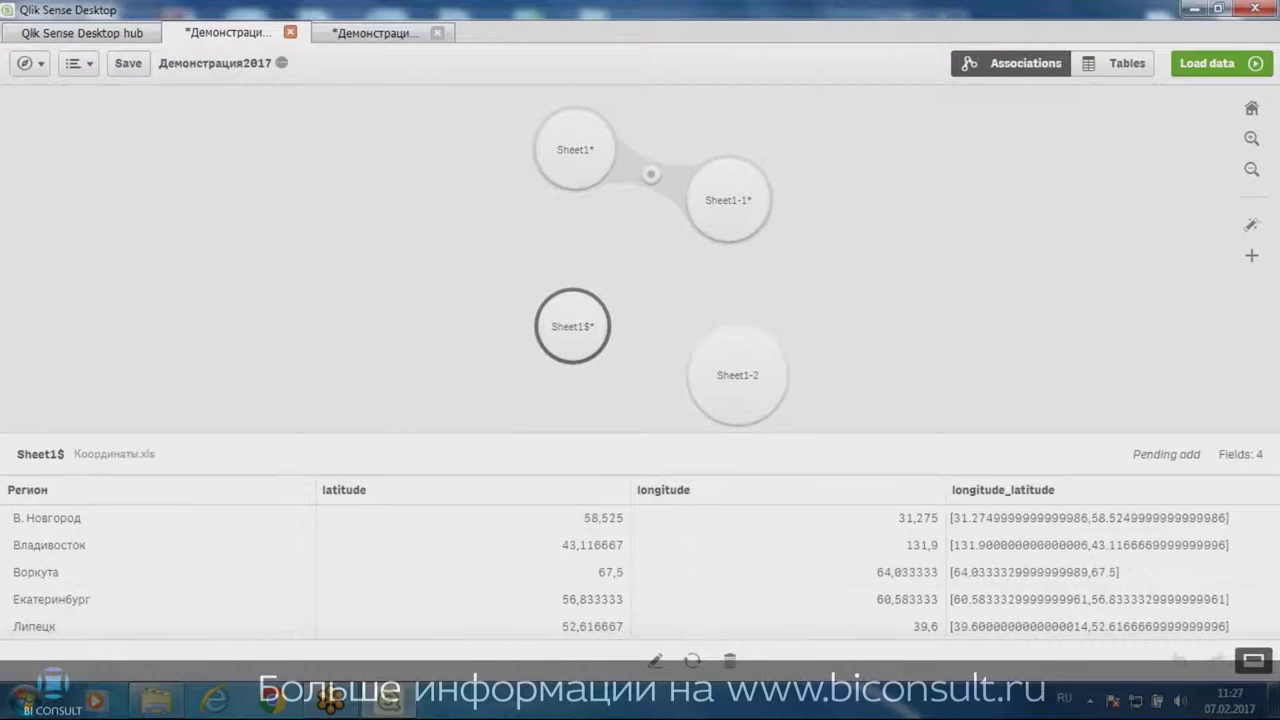
drag(572, 325, 527, 298)
scroll(507, 540, down, 3)
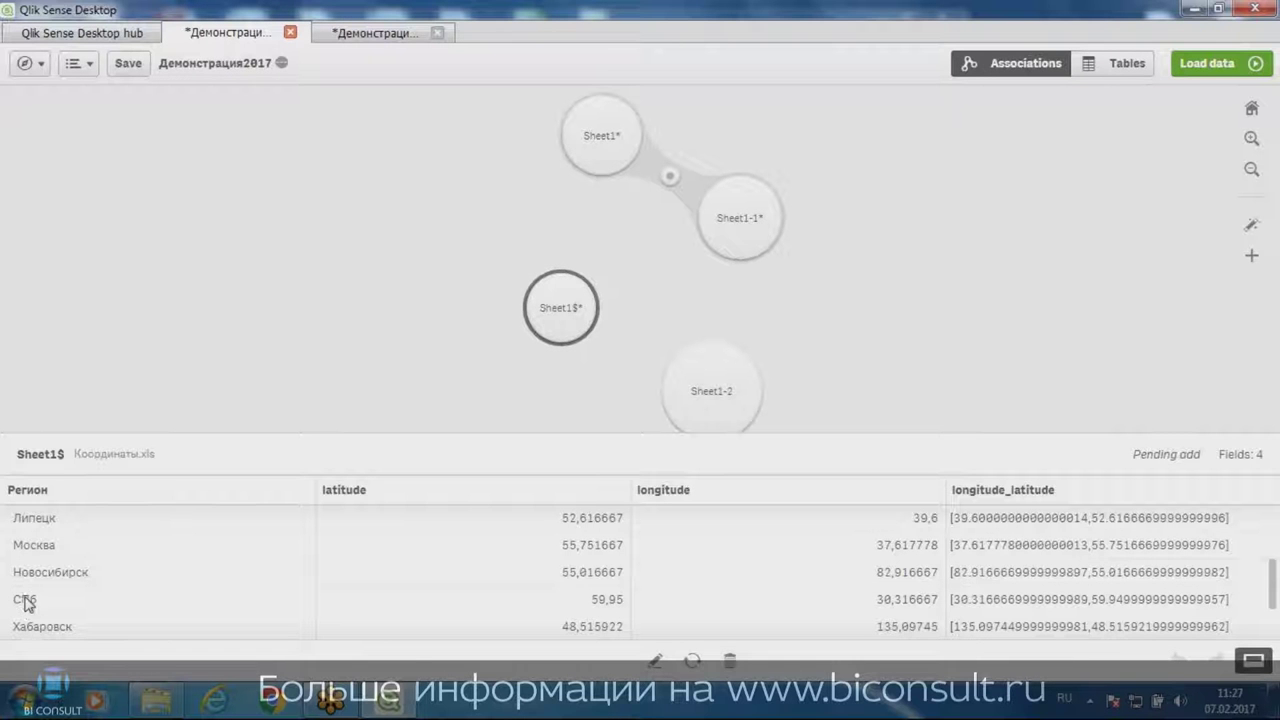
click(710, 392)
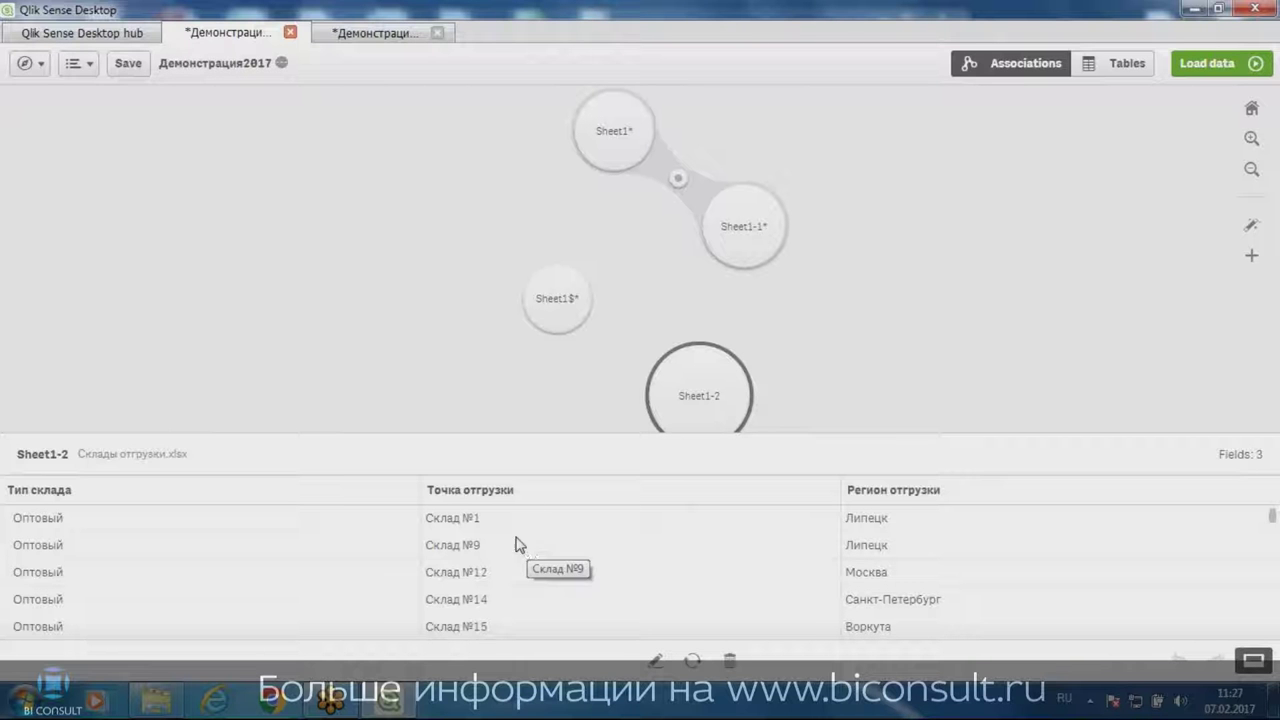
drag(557, 298, 658, 394)
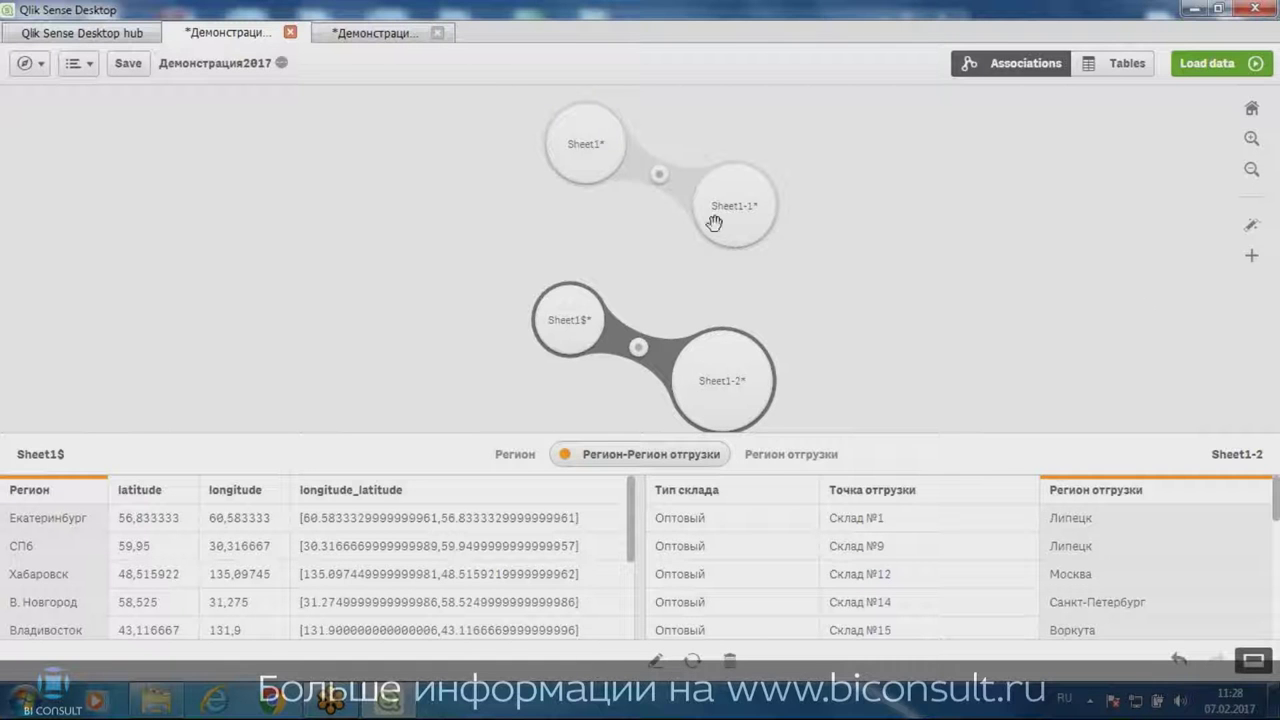
Save the app and load the data with the new table association
click(128, 63)
click(1207, 63)
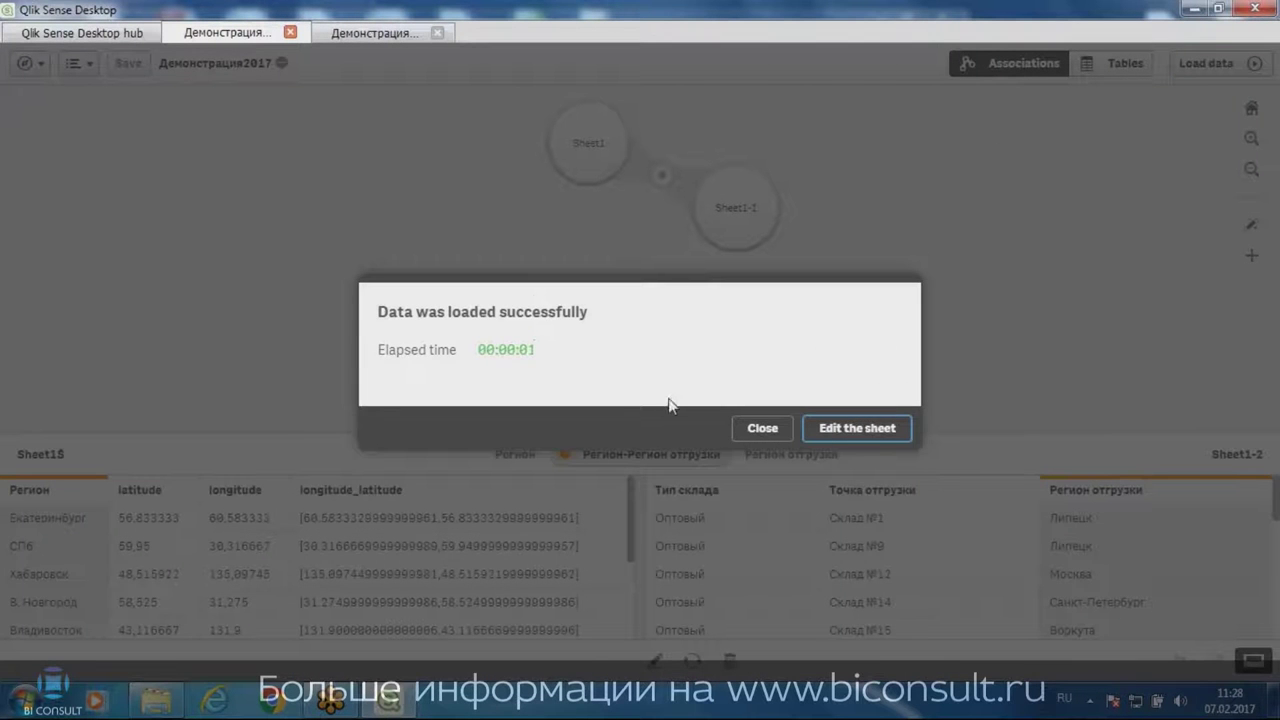
click(762, 430)
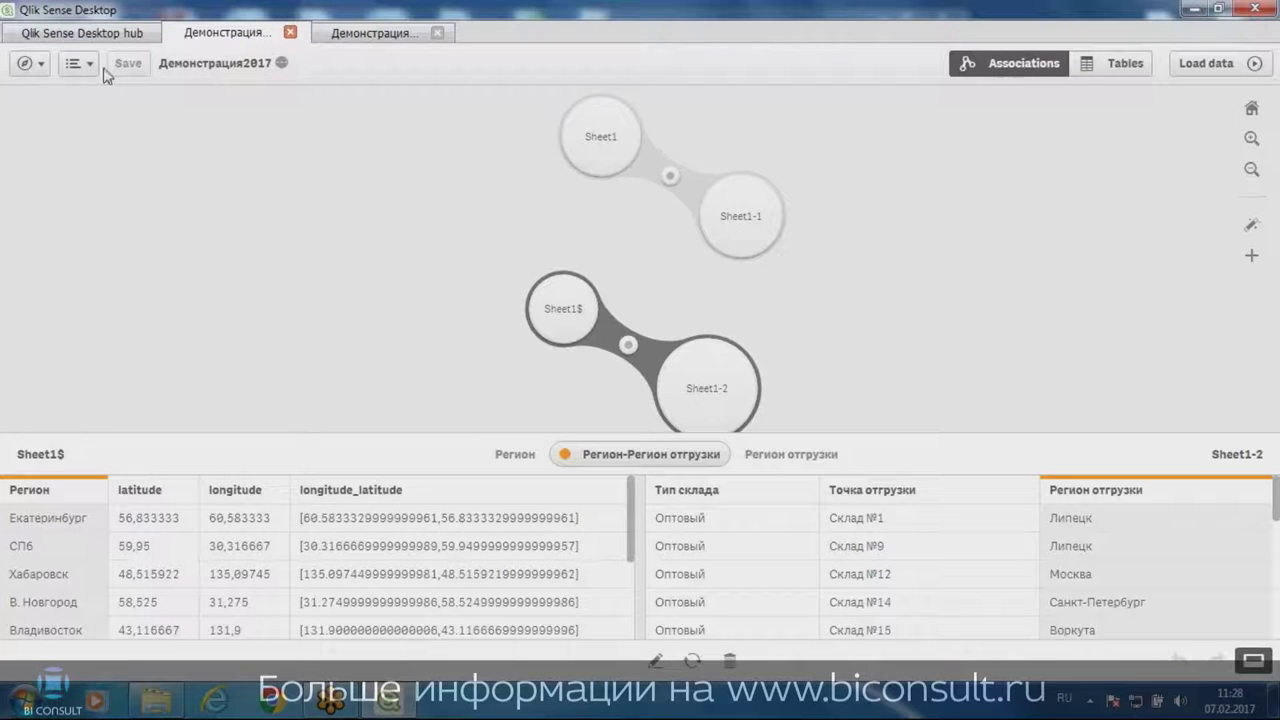
Open the data load editor in a new tab and examine the auto-generated script section, including its GeoMakePoint line
click(44, 65)
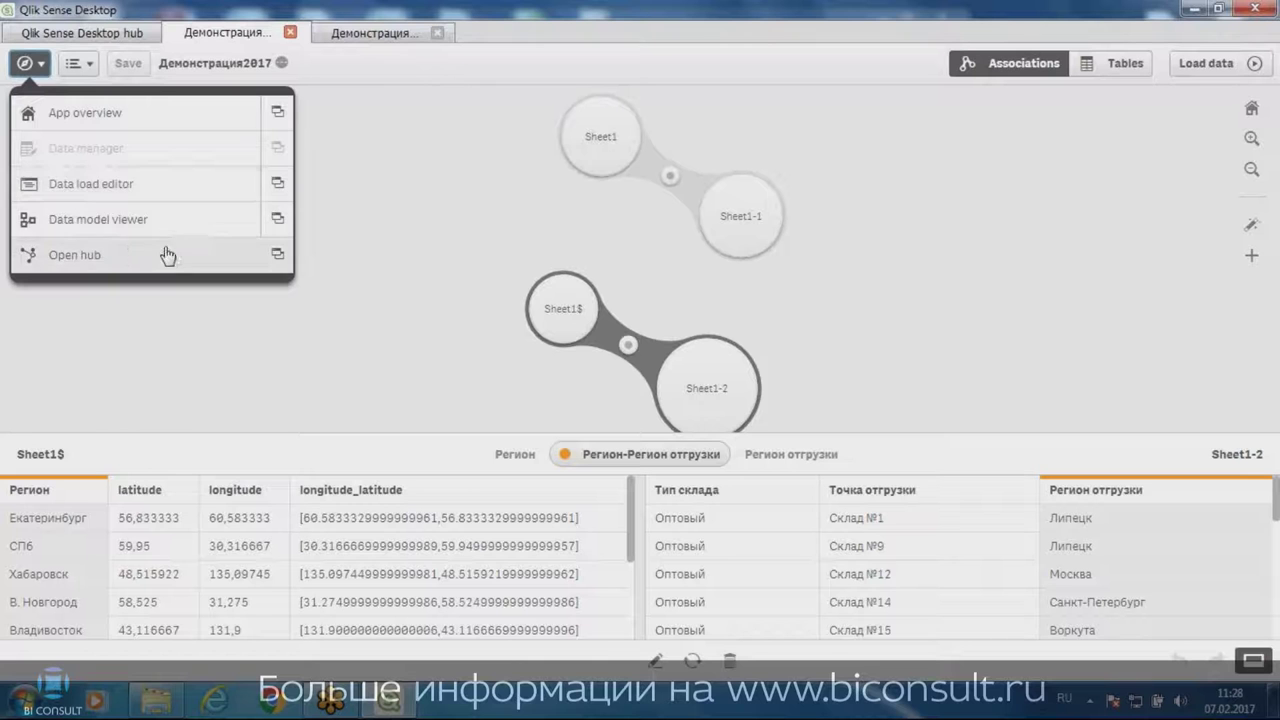
click(277, 183)
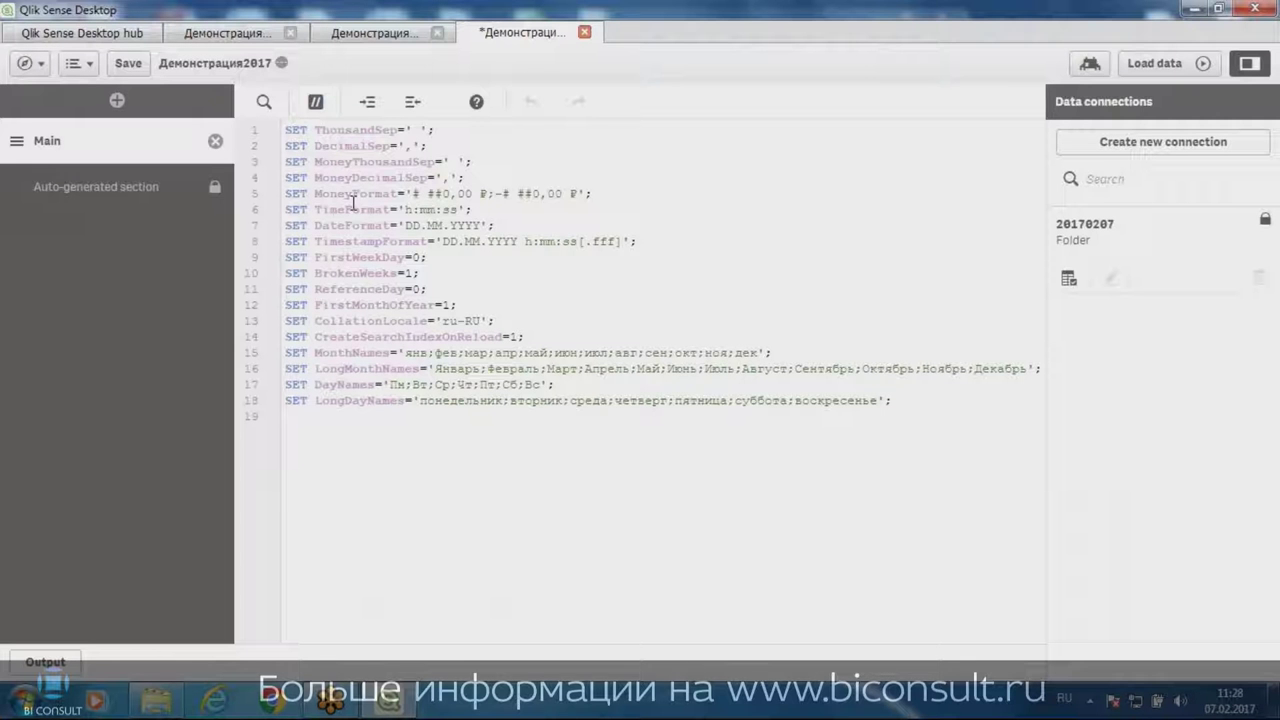
click(152, 200)
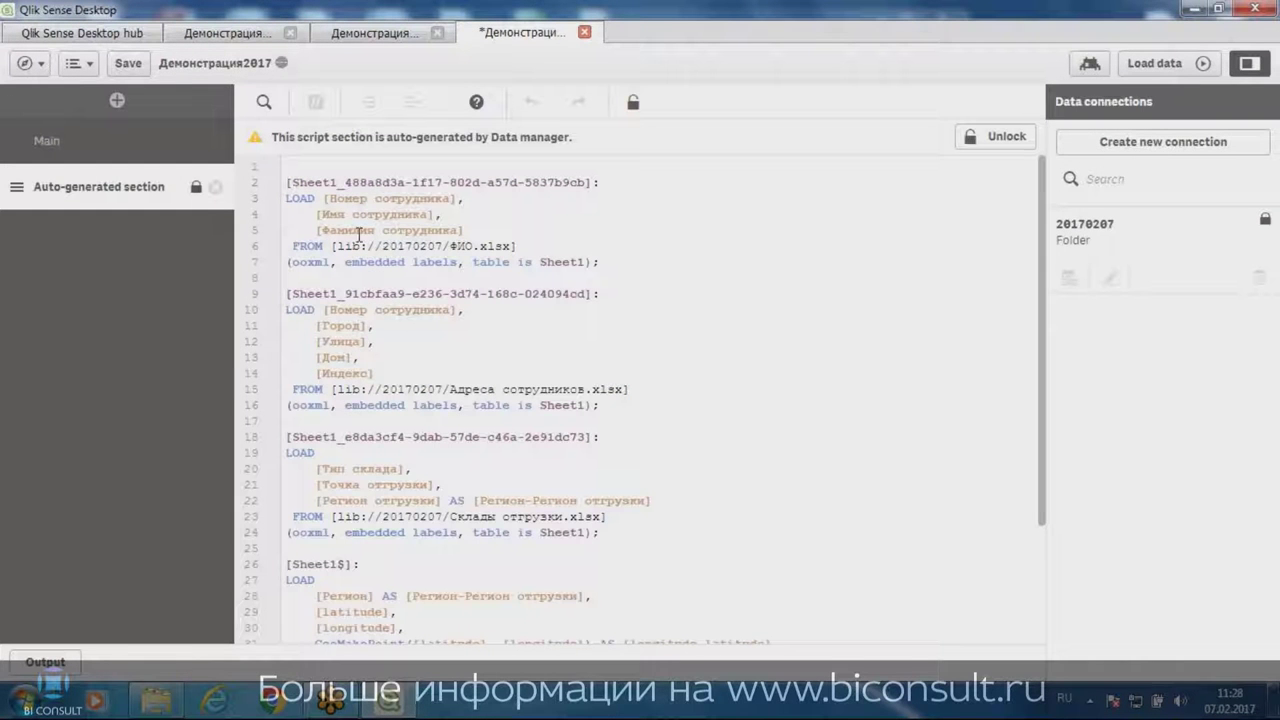
scroll(450, 276, down, 3)
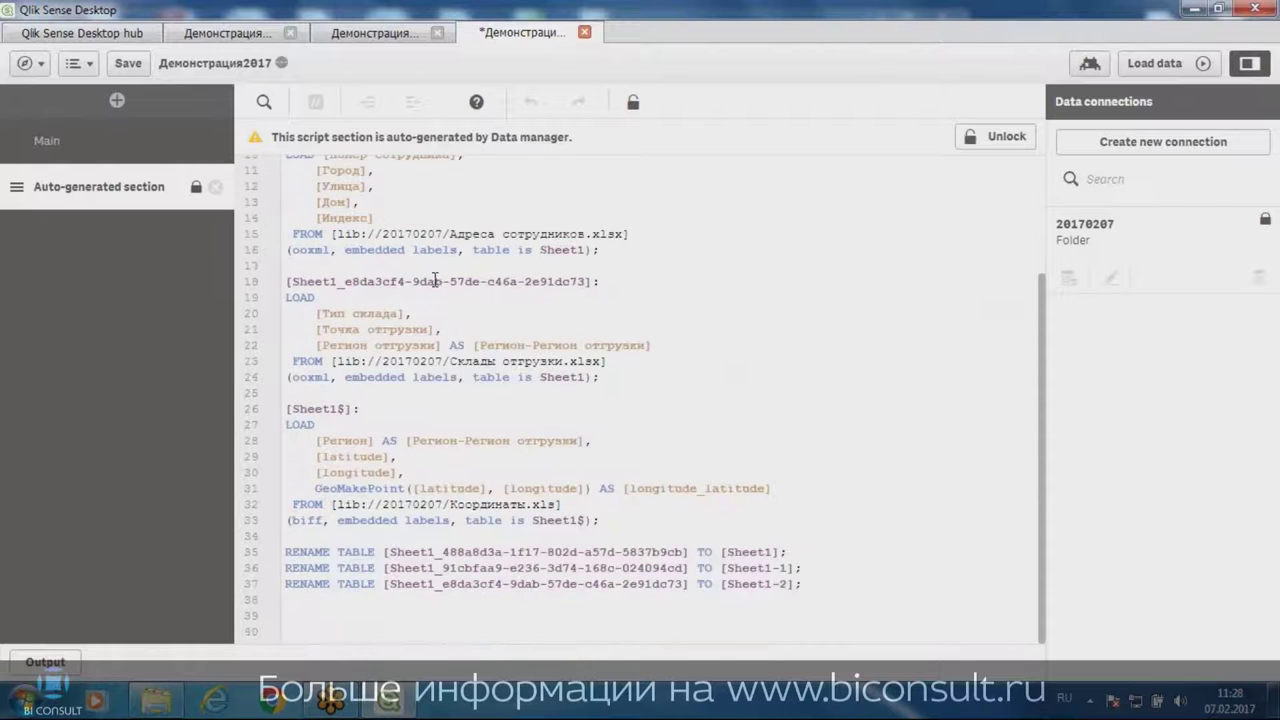
scroll(430, 278, up, 3)
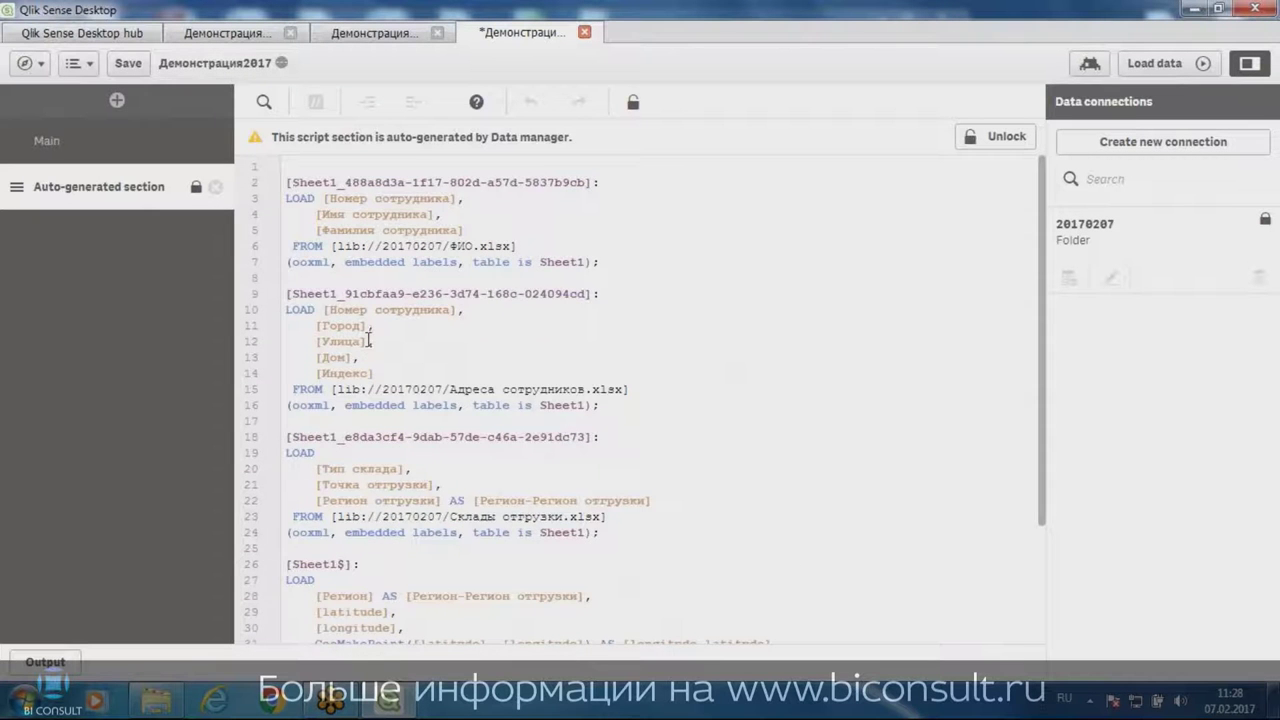
scroll(368, 340, down, 3)
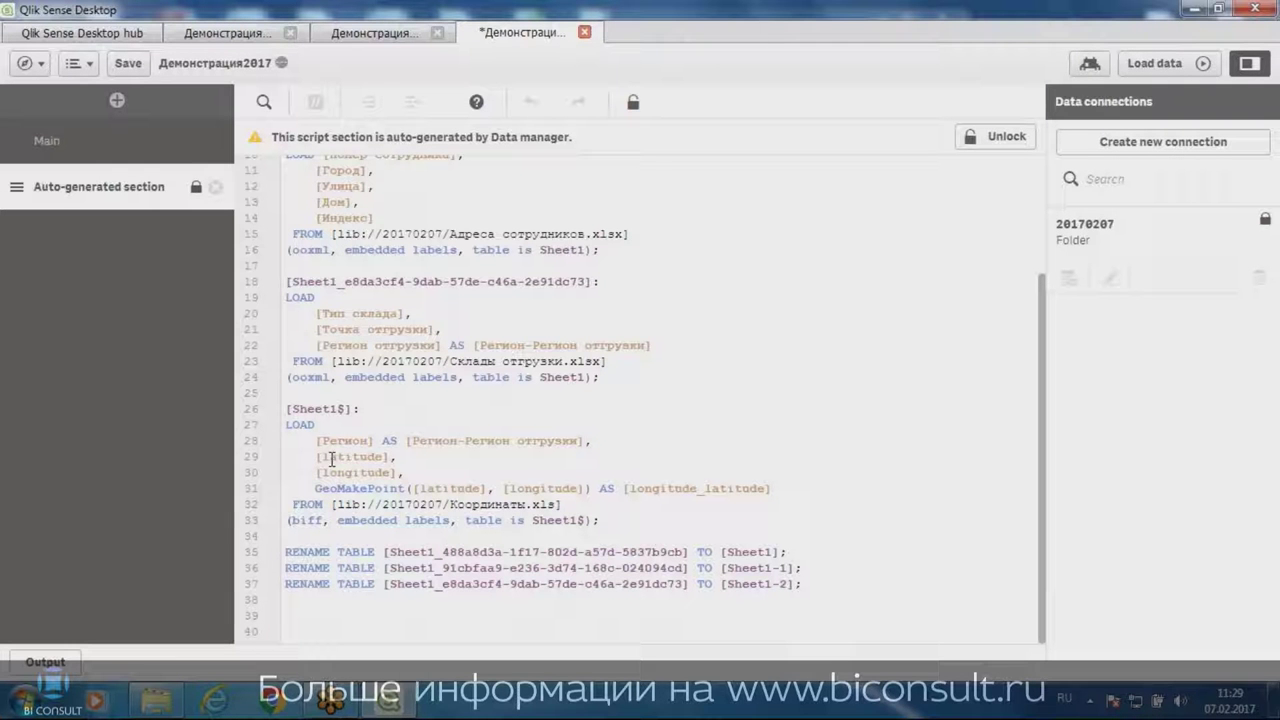
mouse_move(314, 488)
mouse_down()
mouse_move(788, 487)
mouse_move(563, 470)
mouse_move(320, 473)
mouse_move(290, 490)
mouse_up()
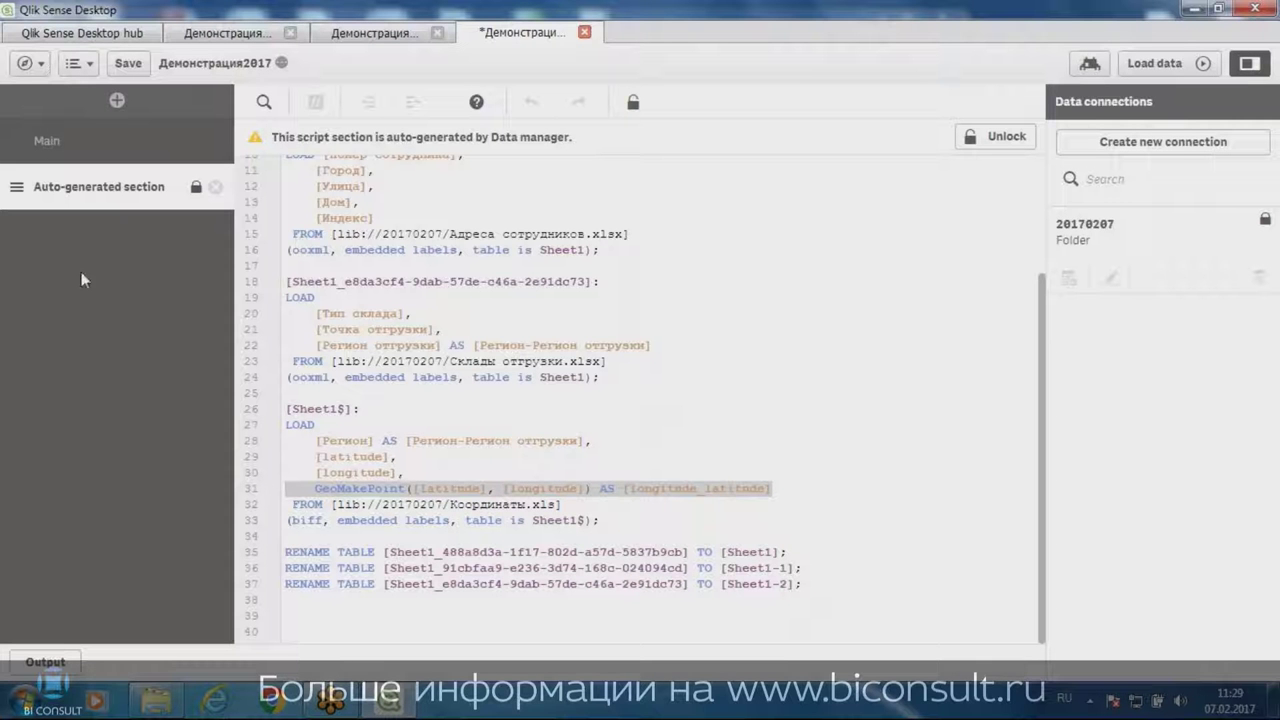
Add a new script section after Main and name it Fact
click(55, 160)
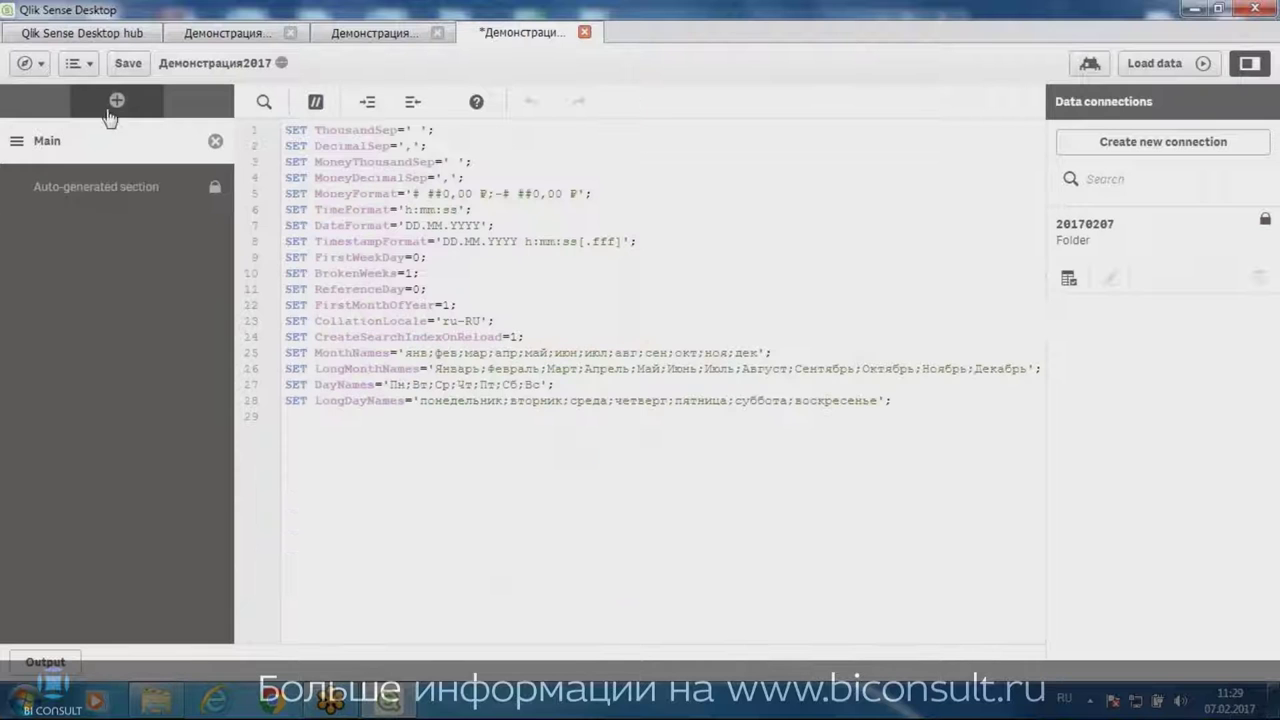
click(117, 100)
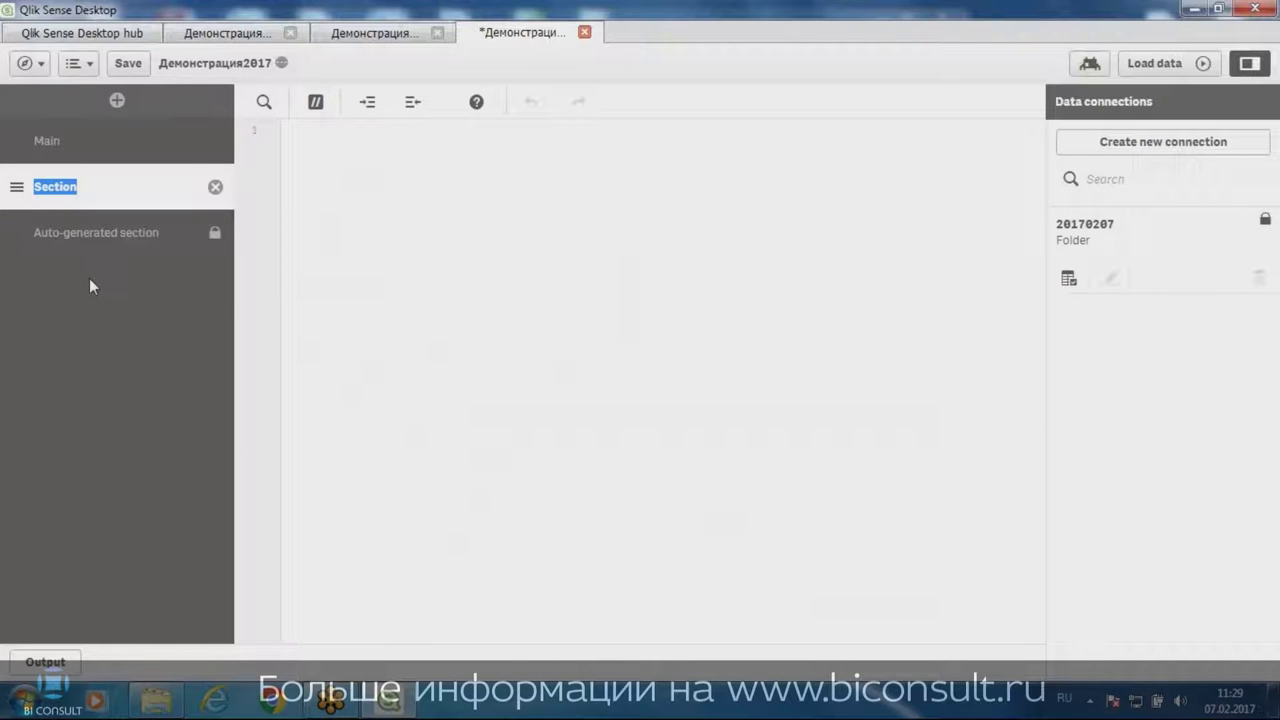
text(Афсе)
key(BackSpace)
key(BackSpace)
key(BackSpace)
key(BackSpace)
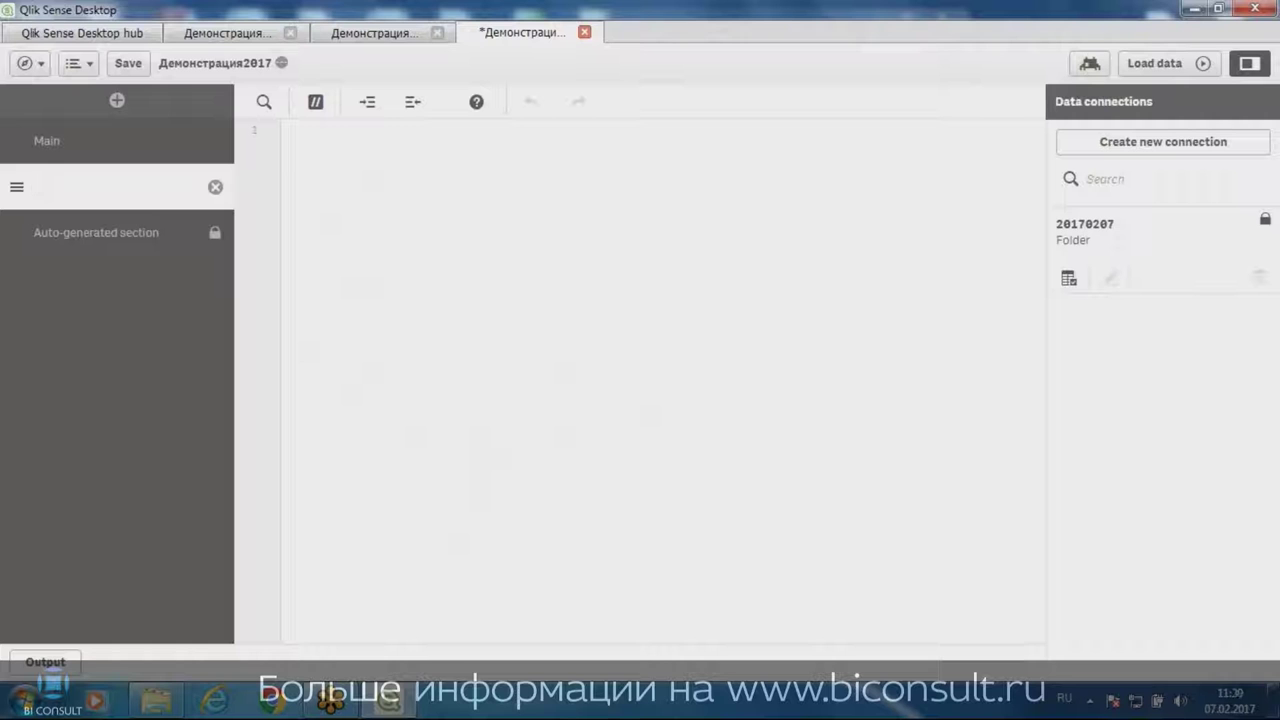
key(alt+shift)
text(Fact)
Start a new OLE DB data connection and choose Microsoft Jet 4.0 OLE DB Provider(32-bit) as its provider
click(1100, 143)
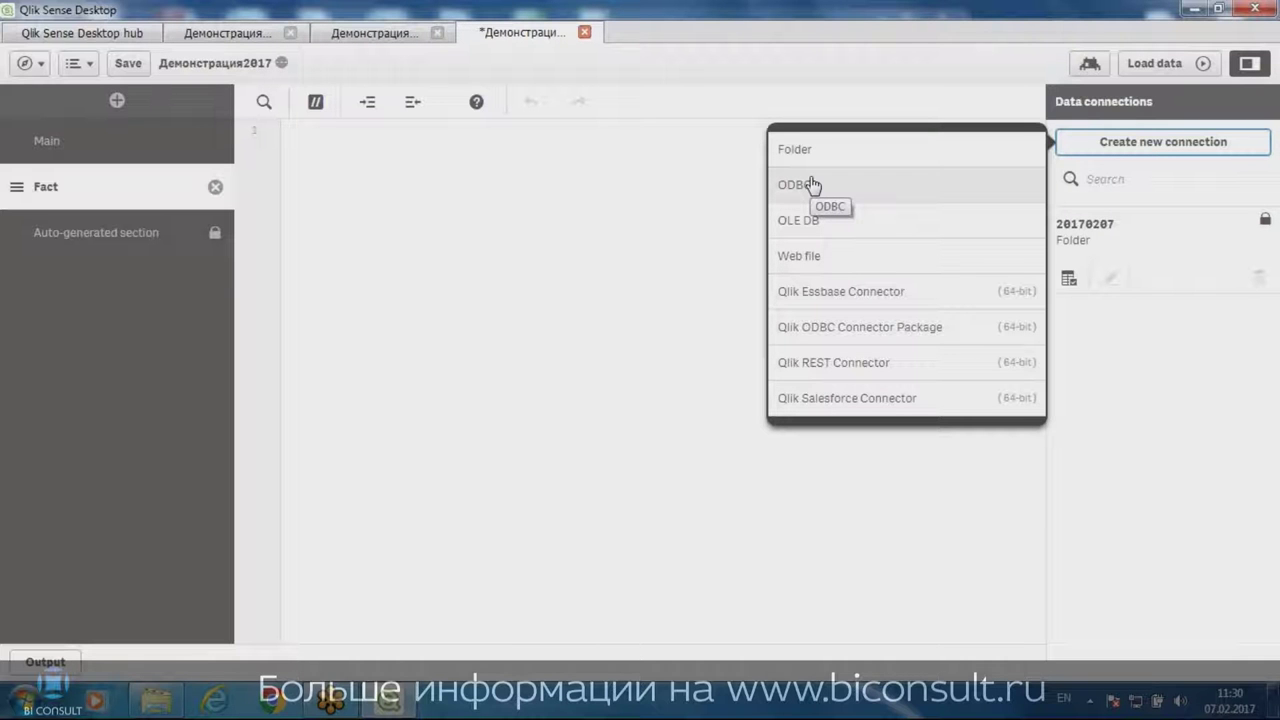
click(813, 221)
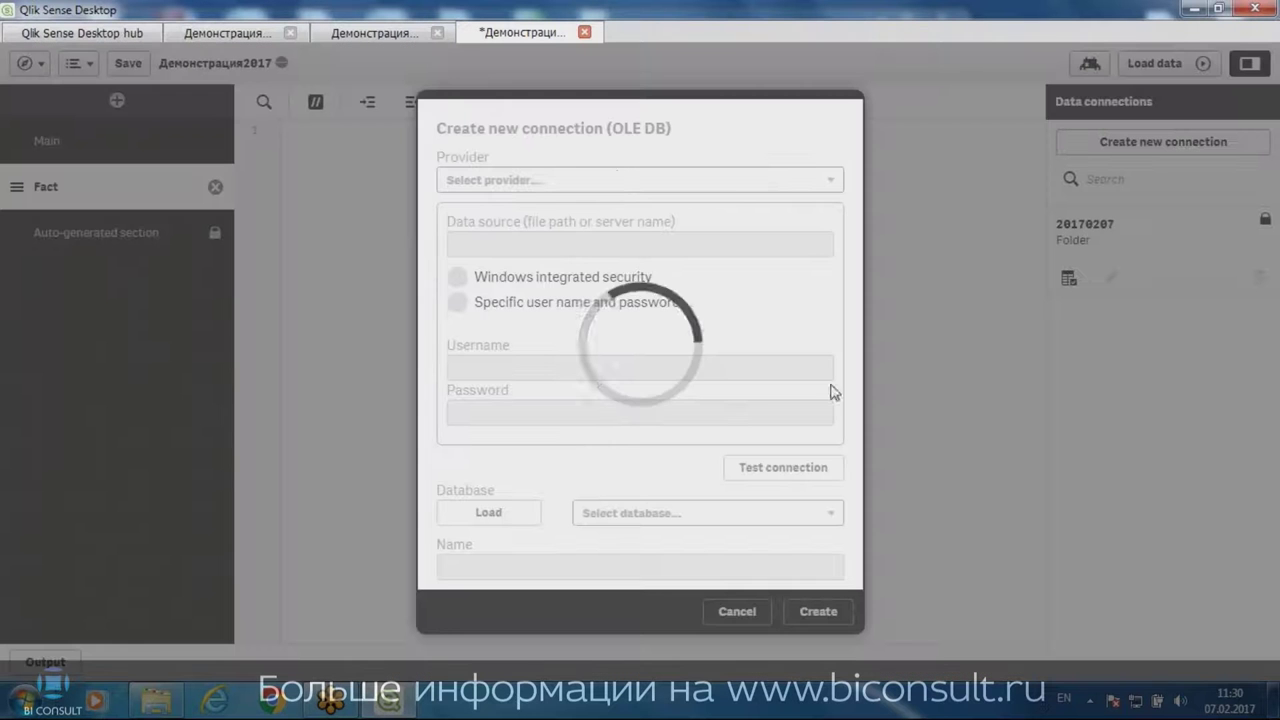
click(614, 180)
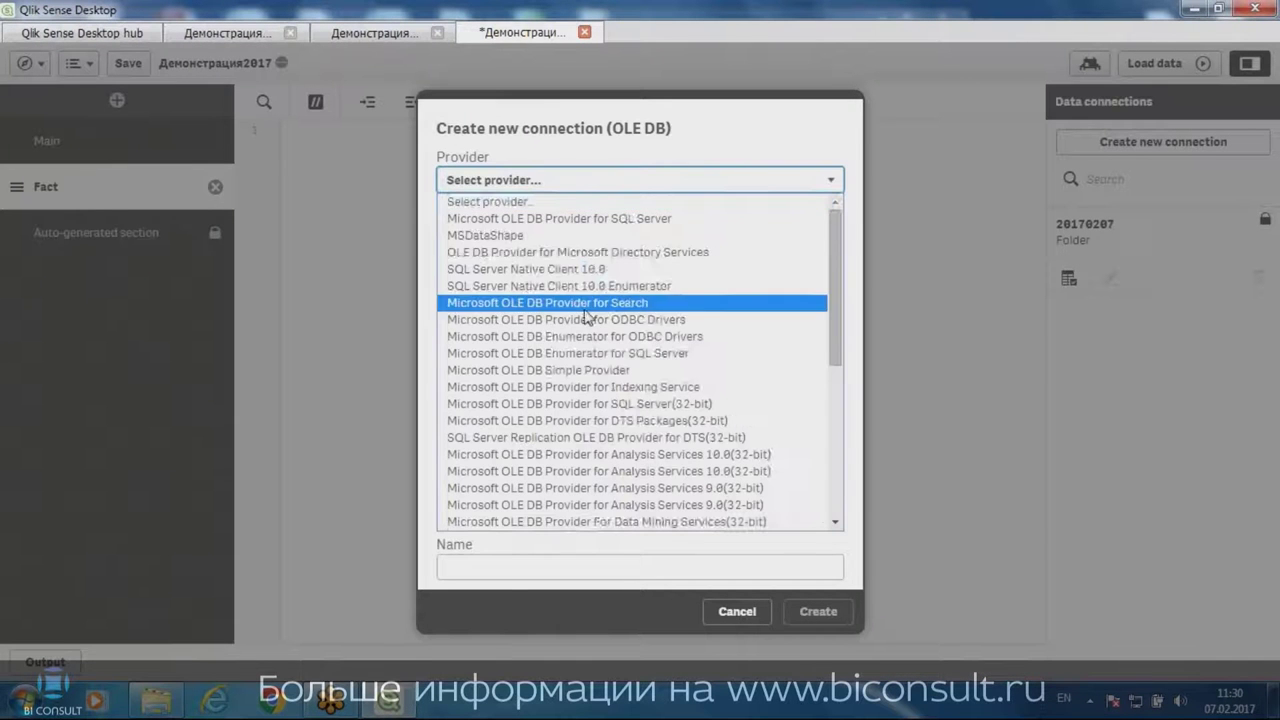
scroll(594, 297, down, 5)
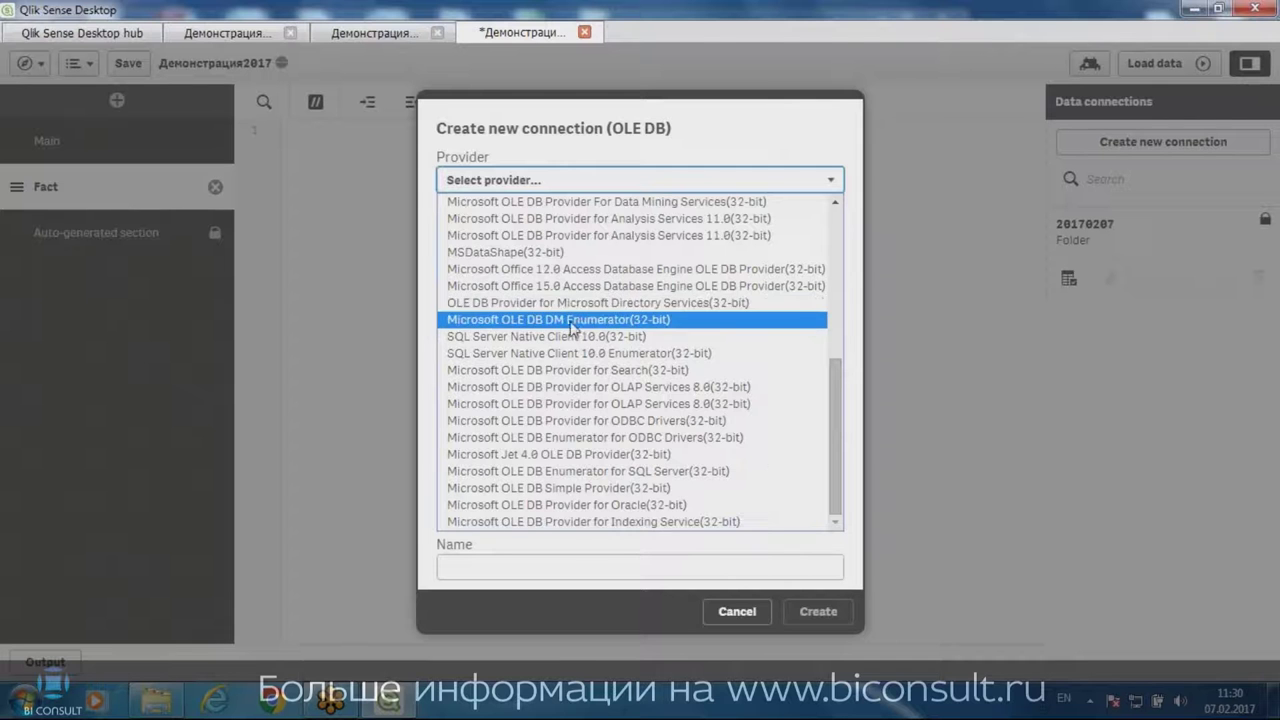
scroll(575, 325, up, 6)
scroll(560, 300, down, 6)
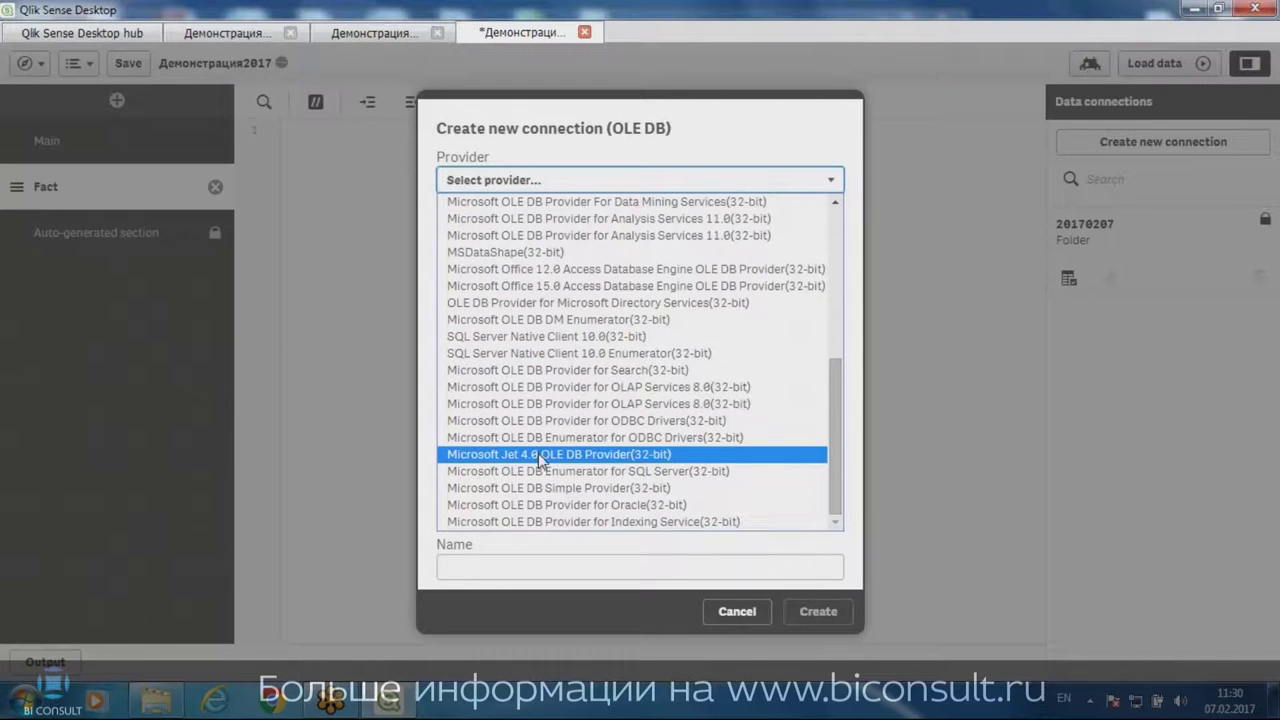
click(504, 462)
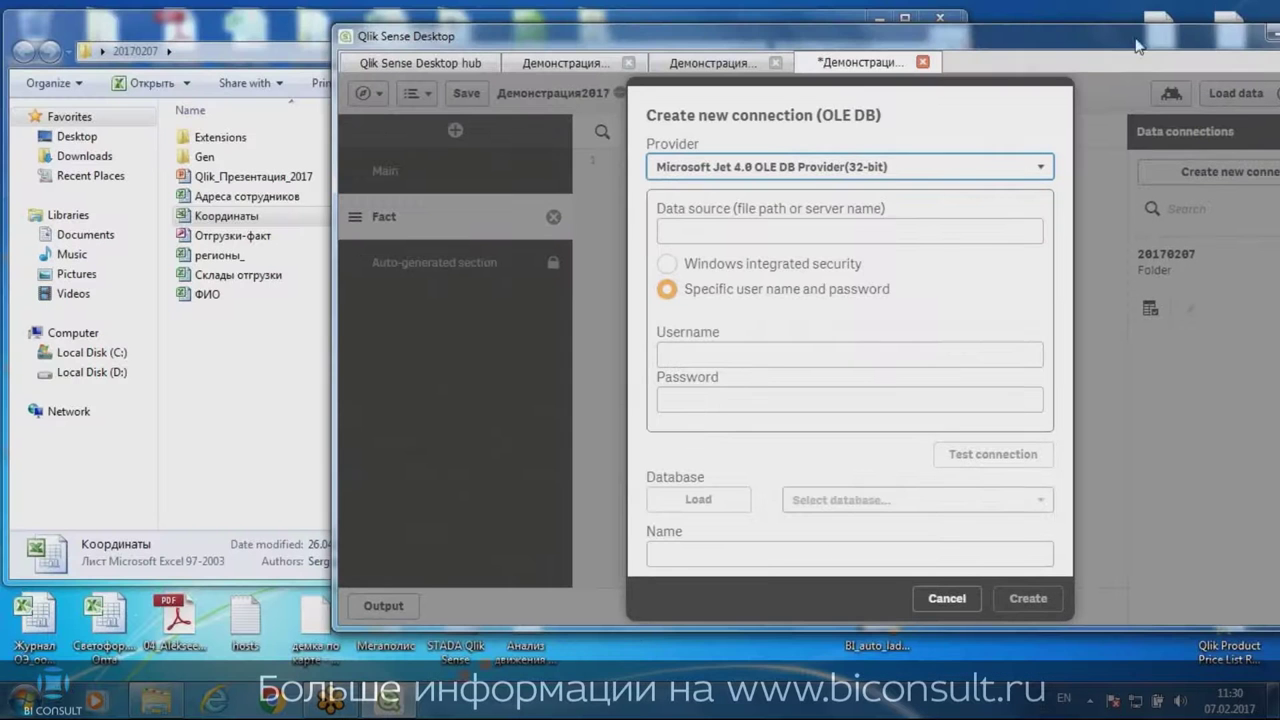
Copy the path of the 20170207 folder into the connection's data source and add a trailing backslash
click(1218, 8)
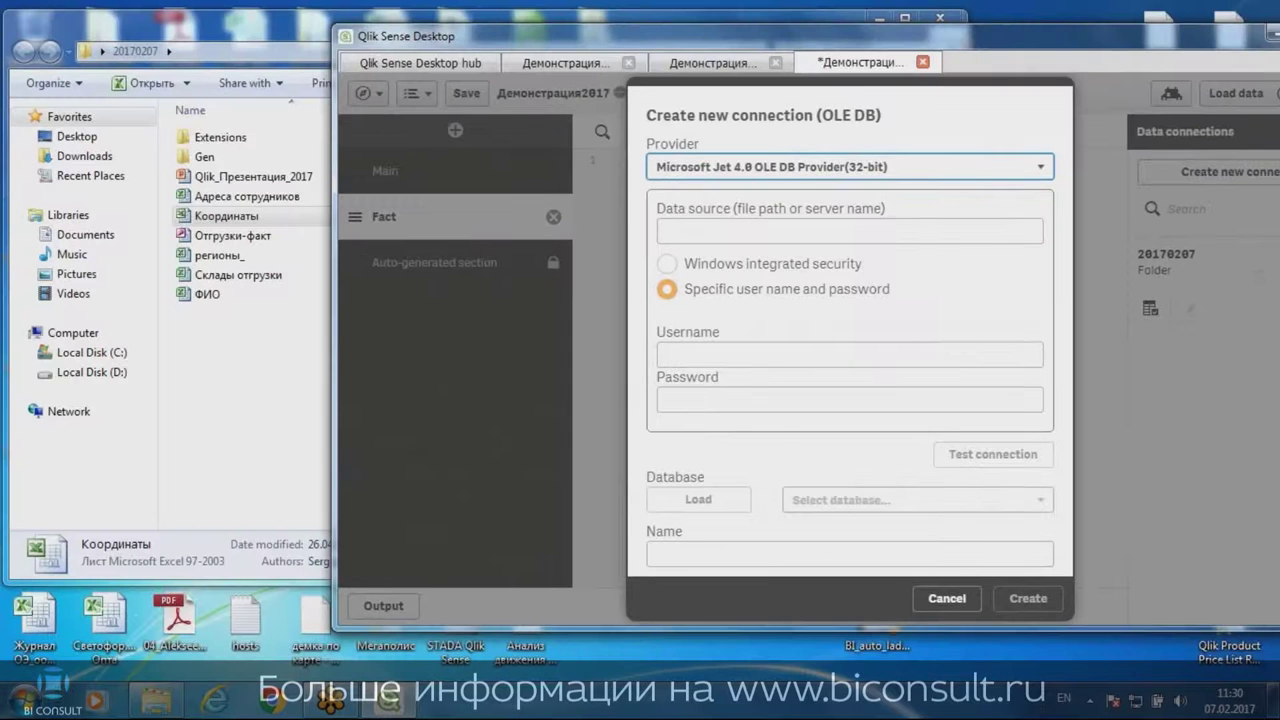
click(204, 56)
key(ctrl+c)
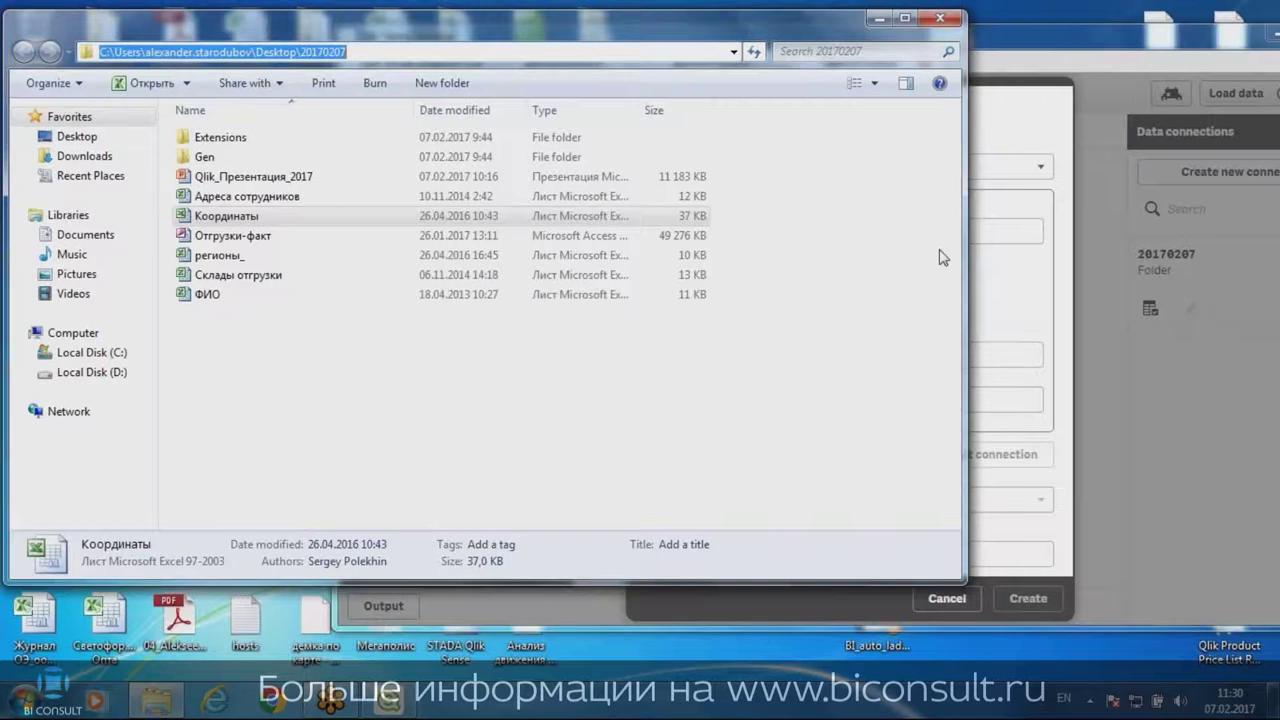
click(1020, 296)
click(777, 224)
key(ctrl+v)
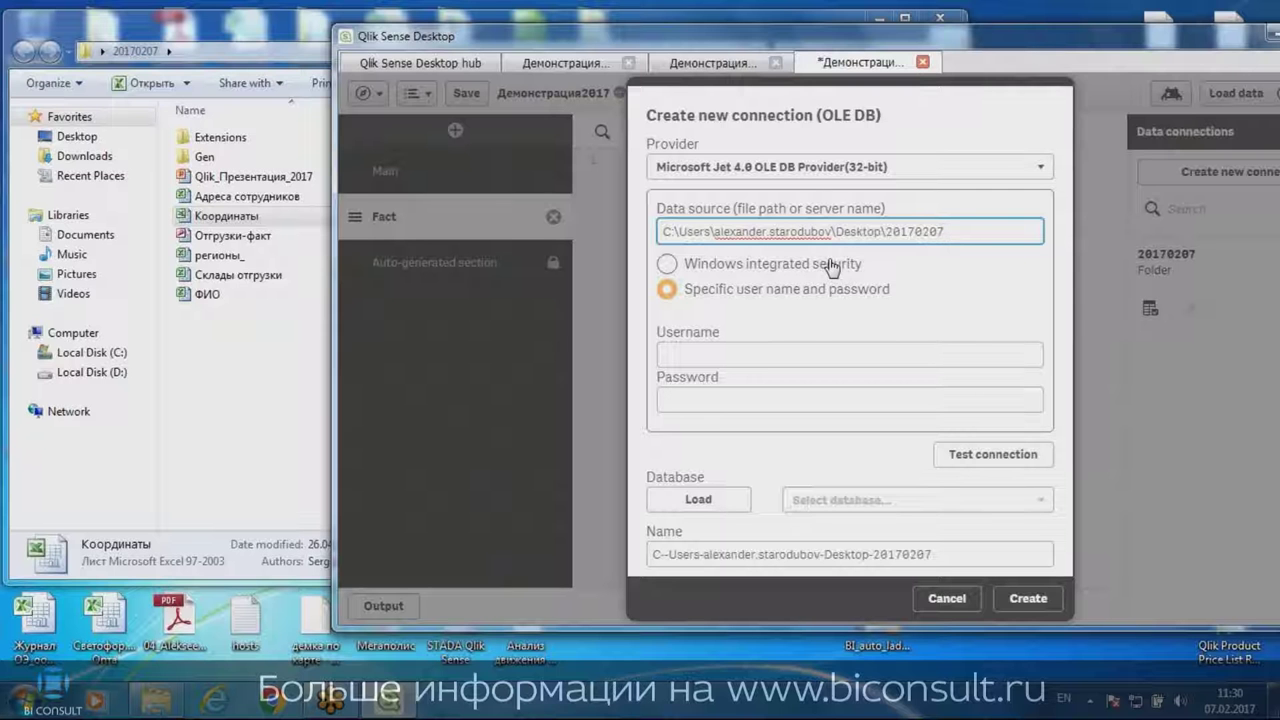
Complete the data source path with the database file name Отгрузки-факт.mdb and choose Windows integrated security
click(230, 236)
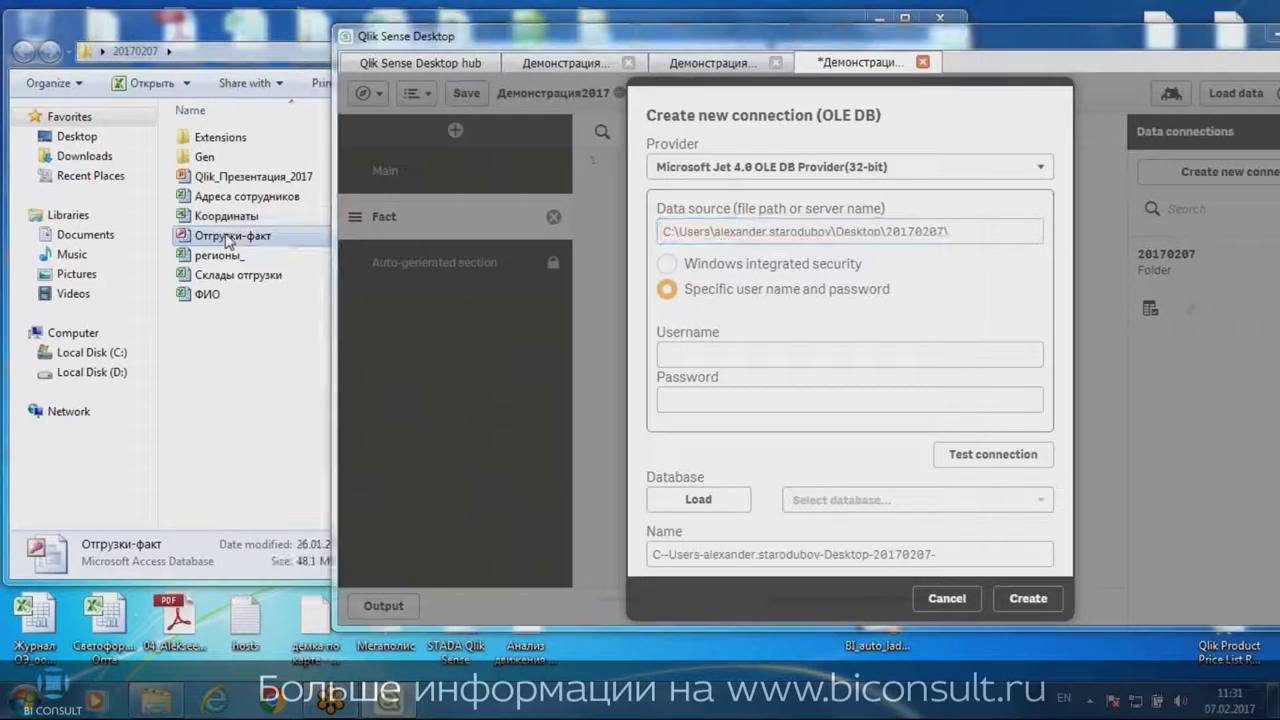
right_click(230, 236)
click(314, 572)
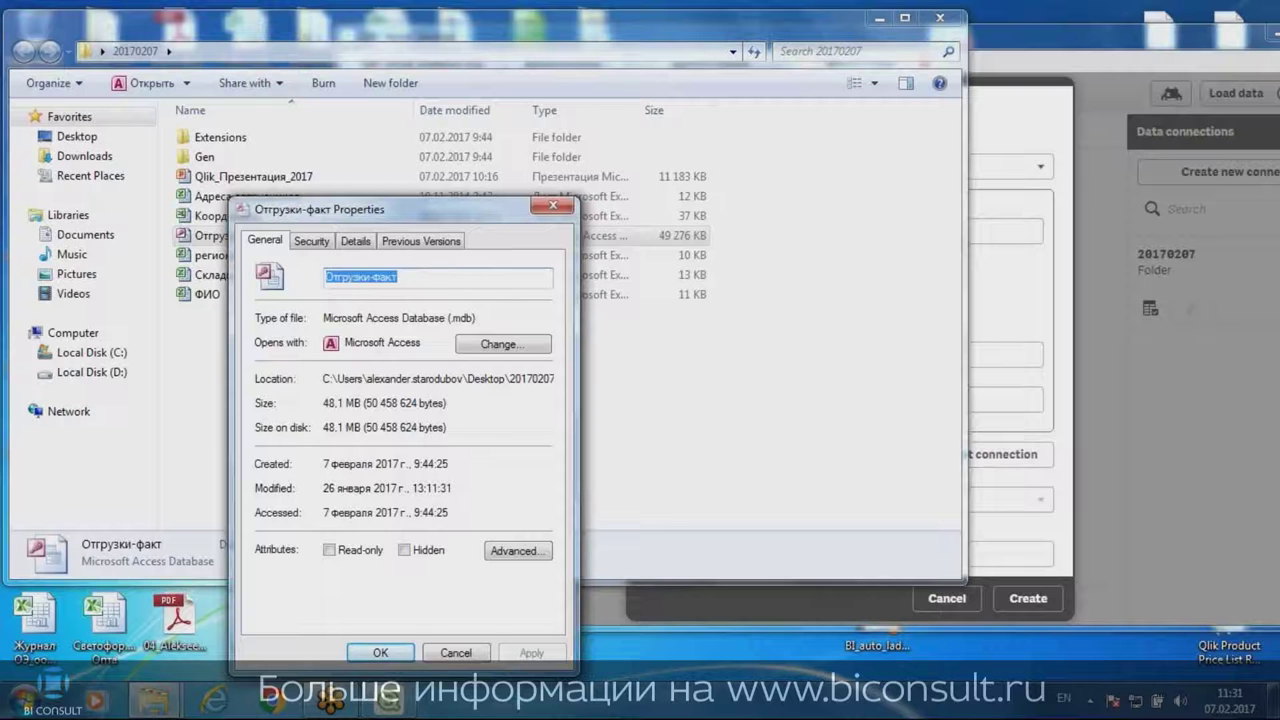
click(455, 652)
click(988, 262)
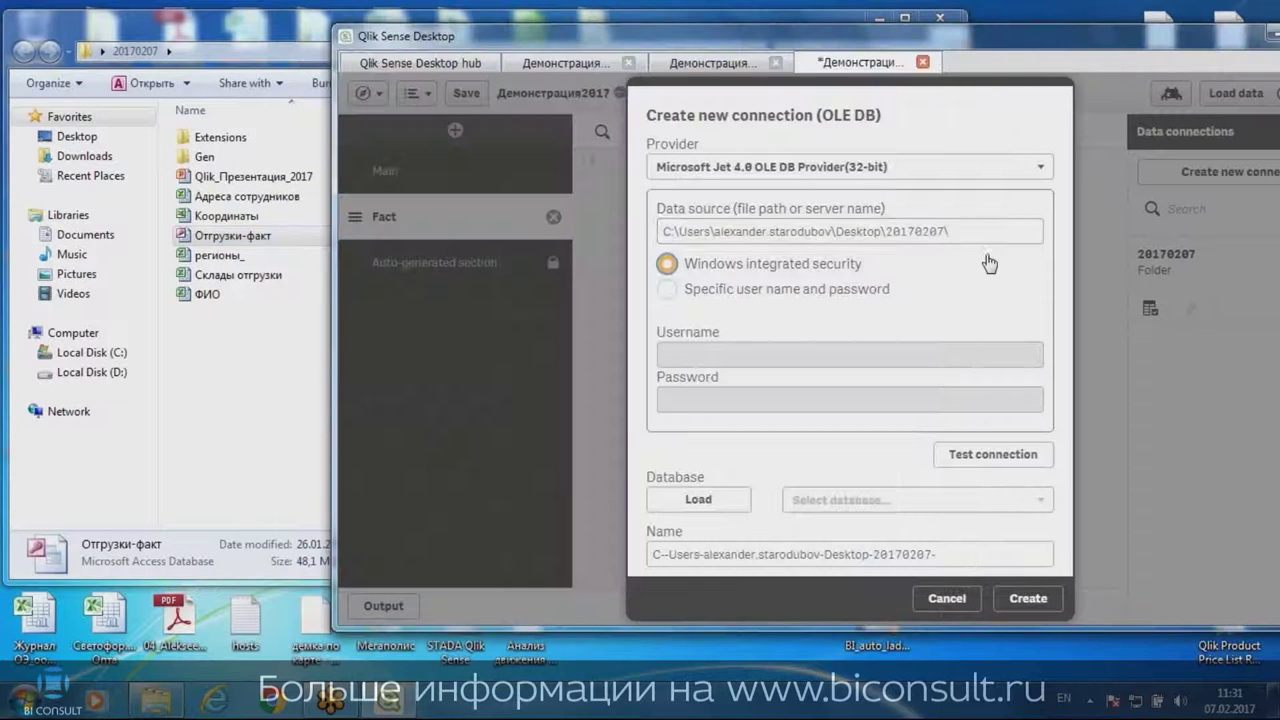
click(975, 230)
text(Отгрузки-факт)
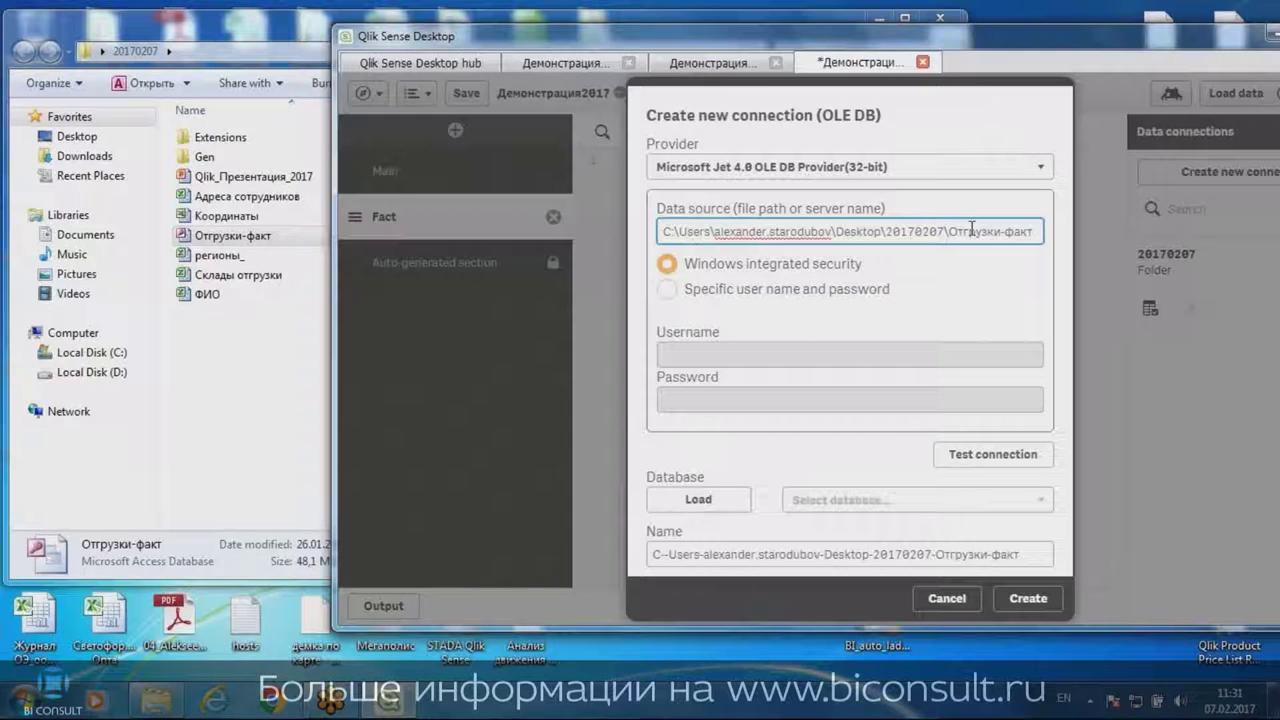
text(.mdb)
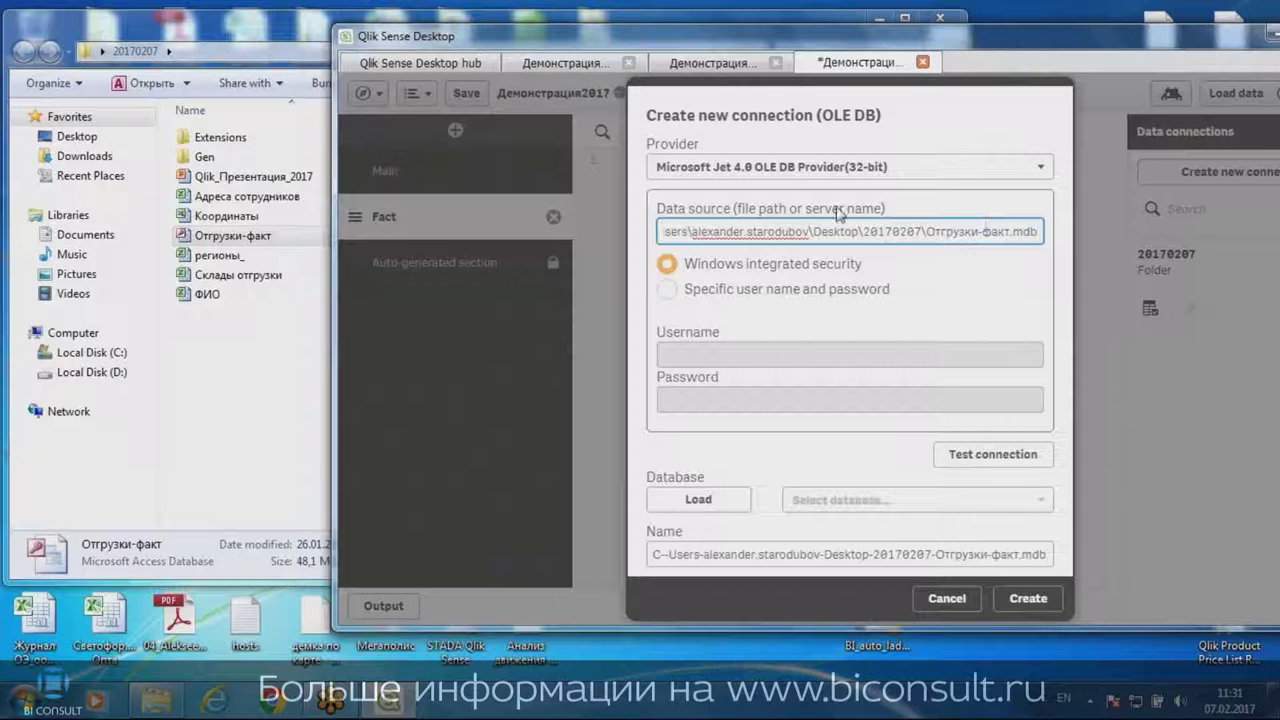
Test the connection to Отгрузки-факт.mdb with Windows integrated security, recheck the path, test again and discard the connection
click(986, 464)
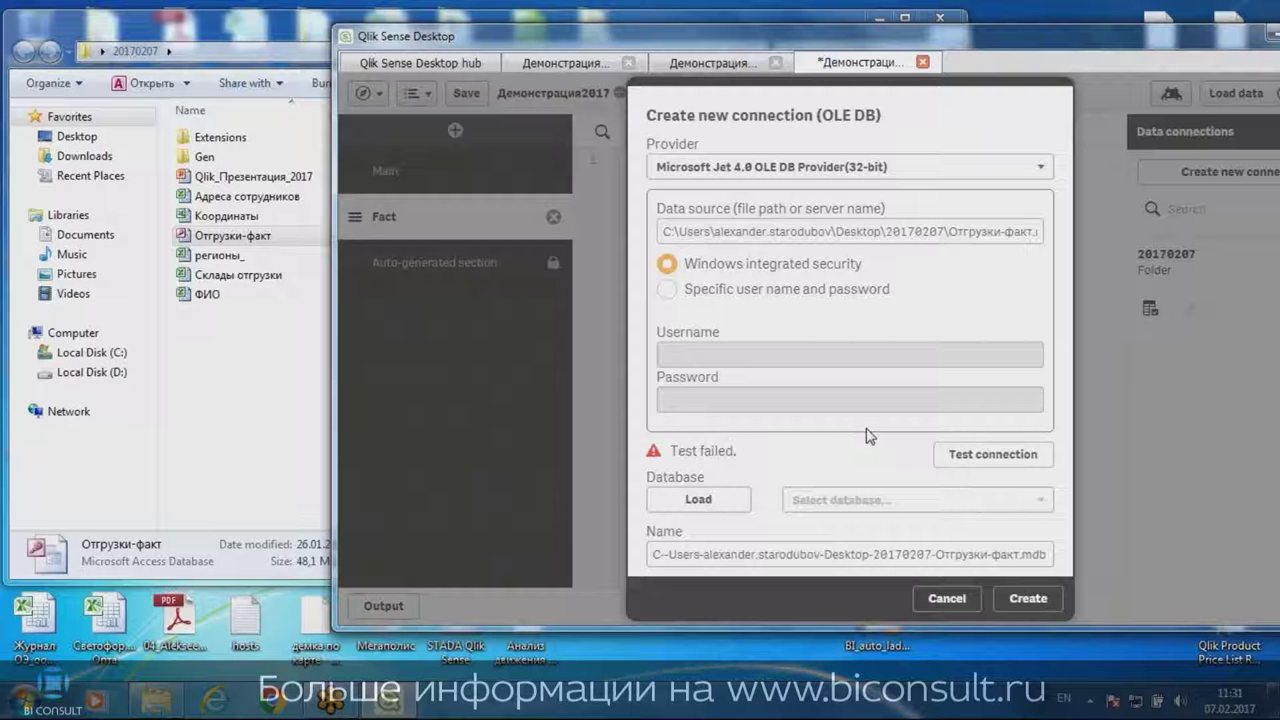
drag(948, 231, 1010, 232)
click(975, 228)
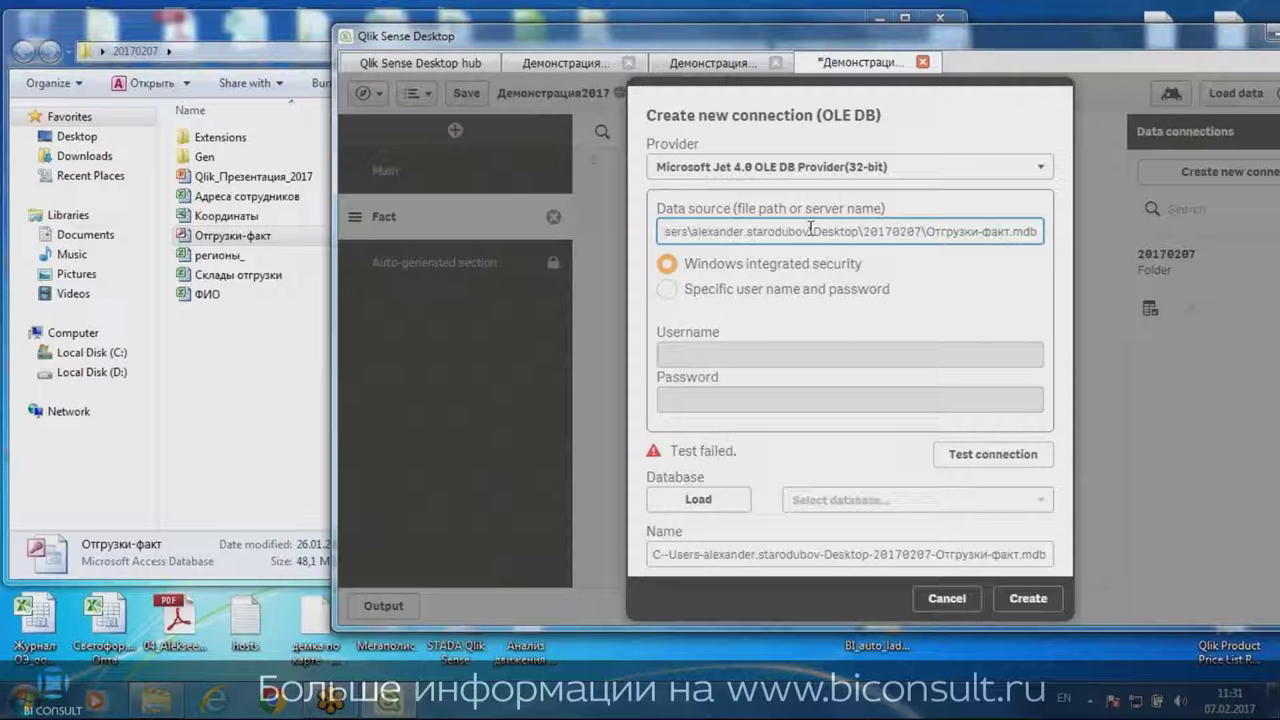
click(667, 264)
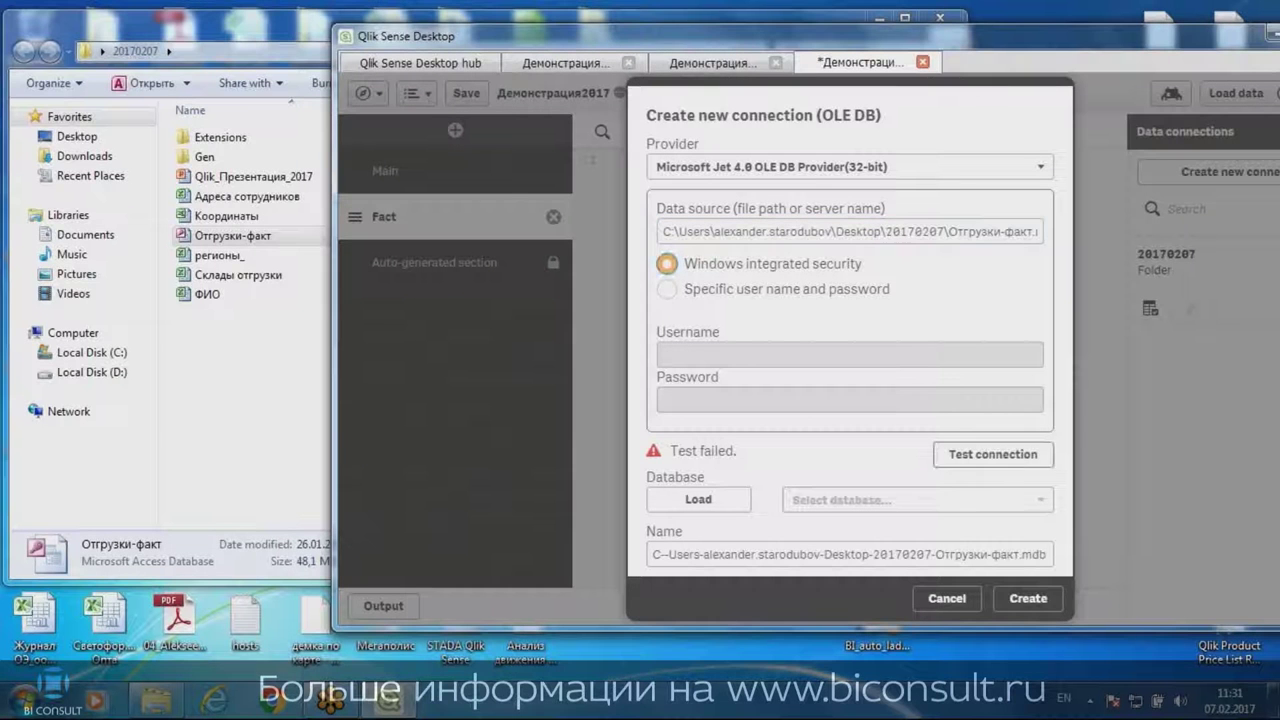
click(991, 454)
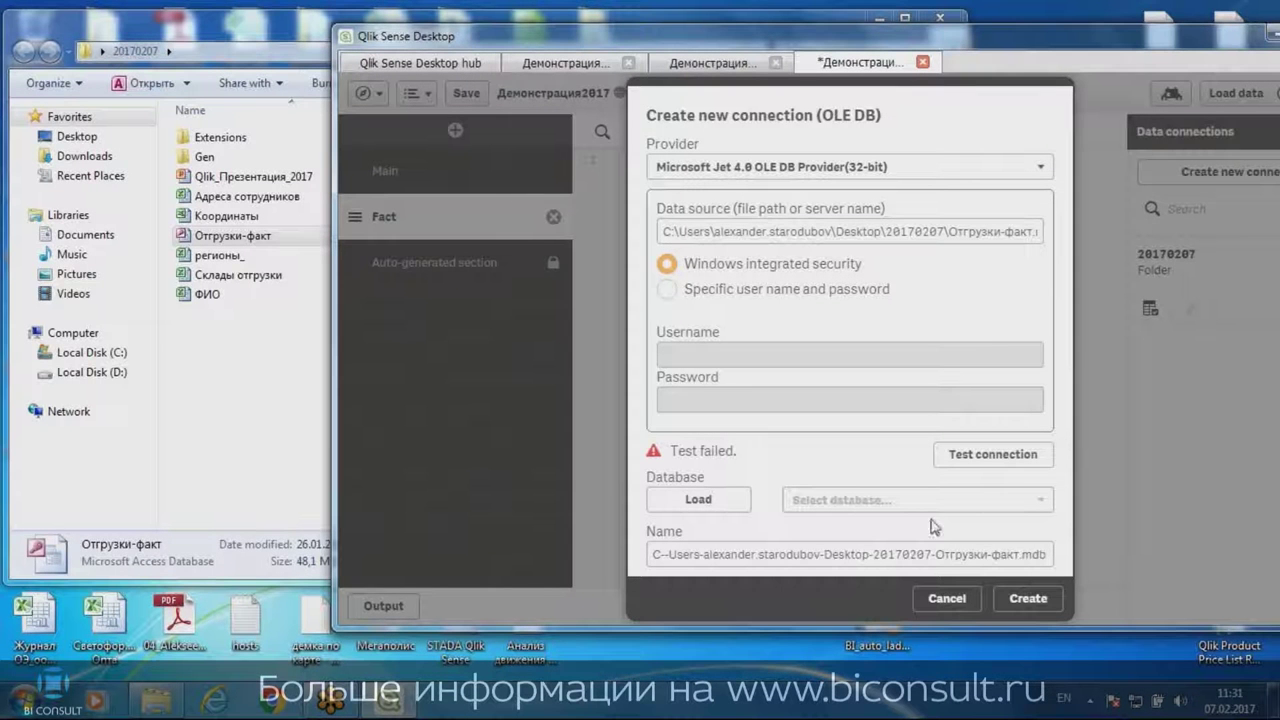
click(945, 599)
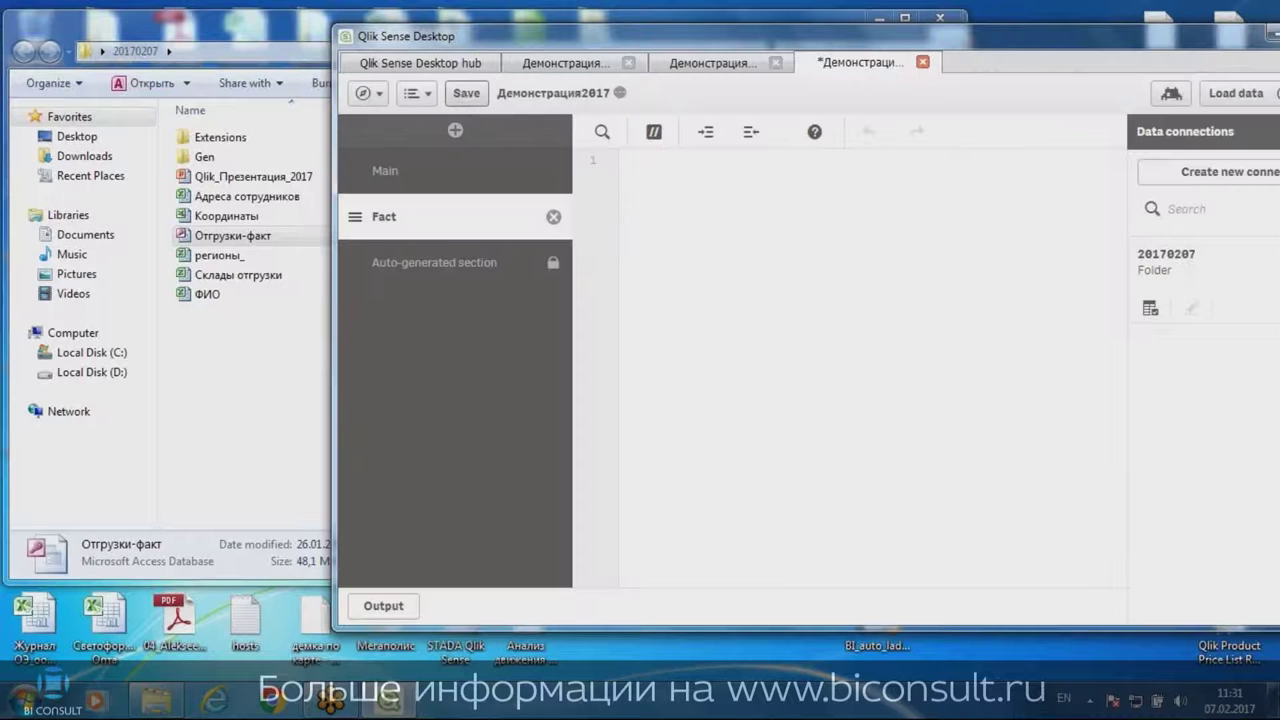
Save the app and start a new OLE DB connection with Microsoft Jet 4.0 OLE DB Provider(32-bit) as its provider
click(466, 93)
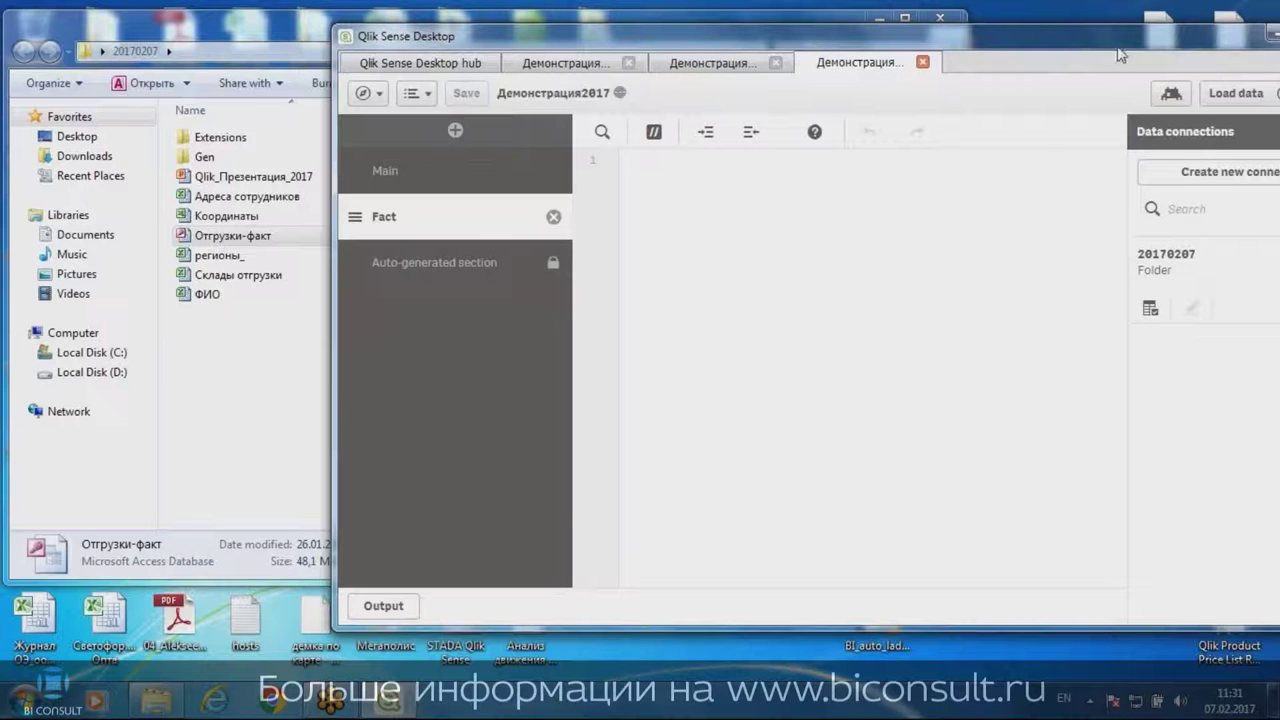
drag(1120, 55, 927, 55)
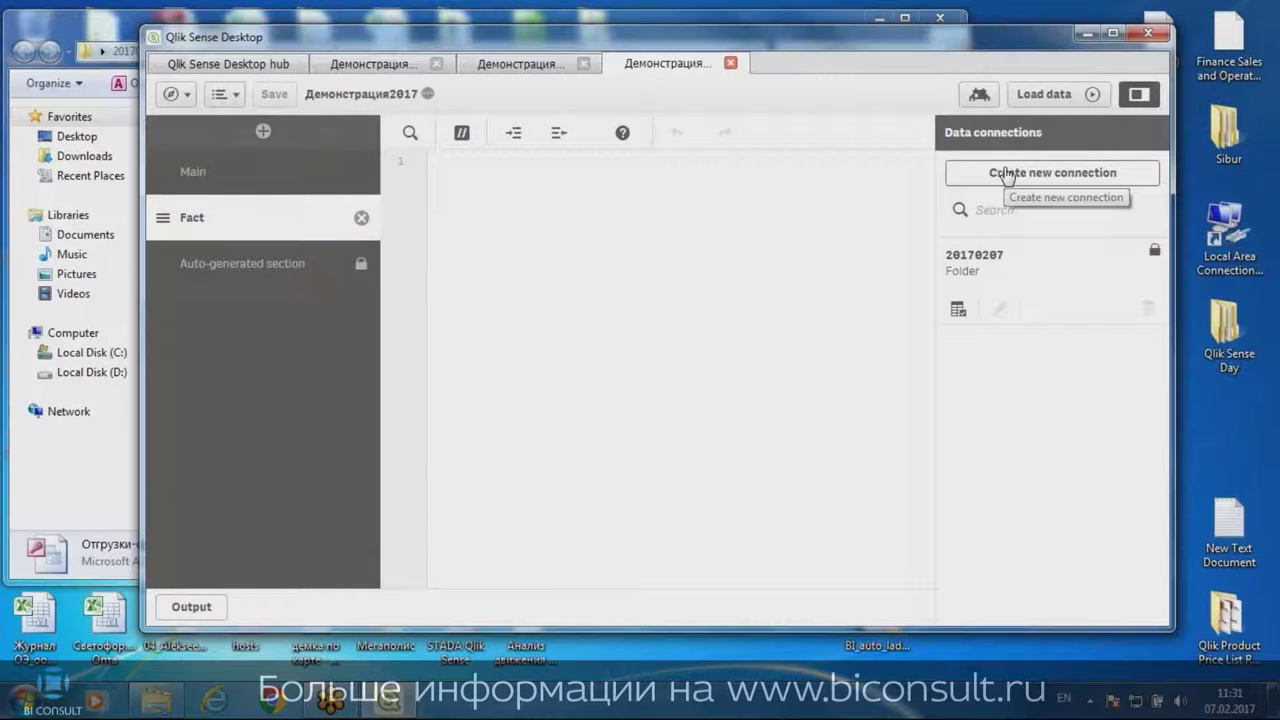
click(1007, 173)
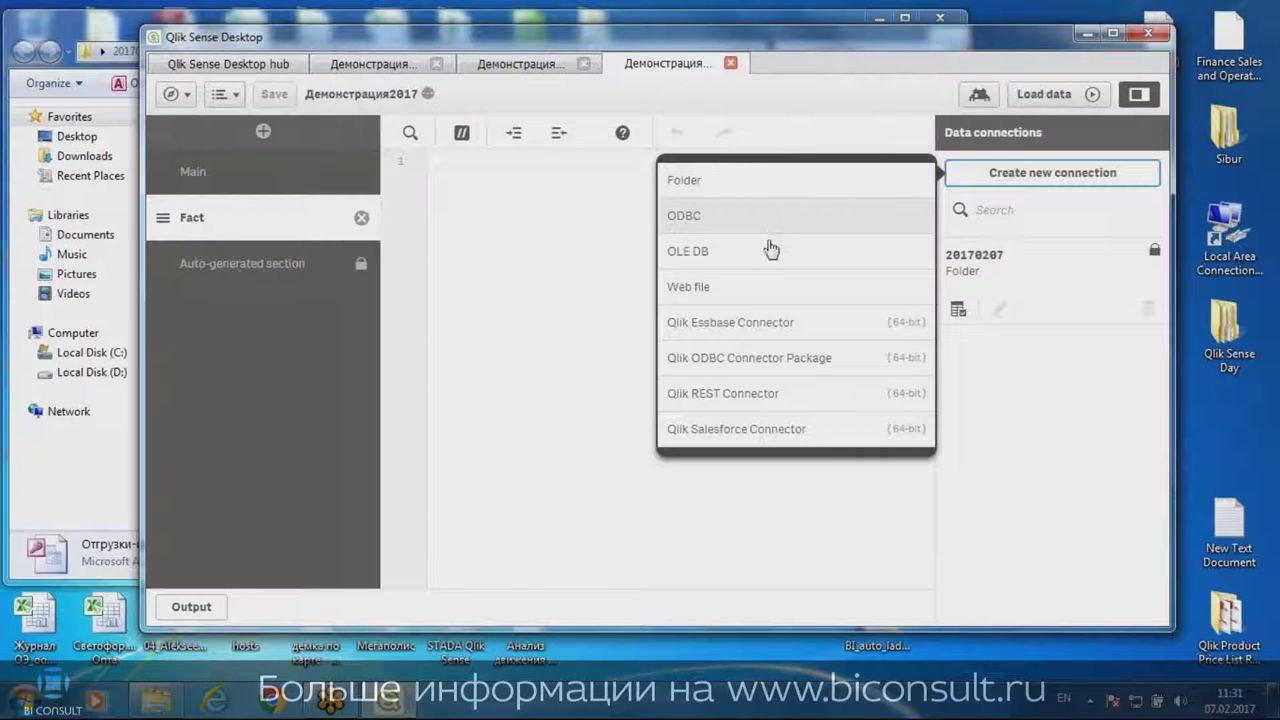
click(771, 250)
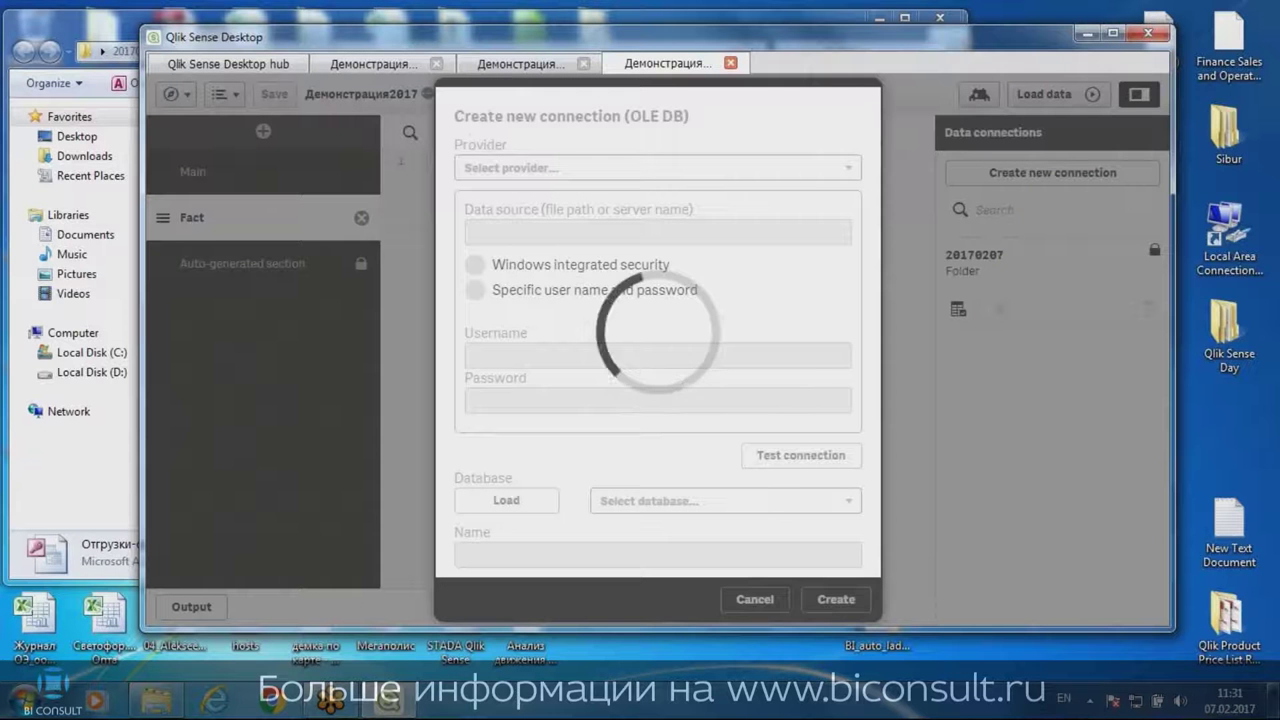
click(650, 167)
scroll(641, 345, down, 5)
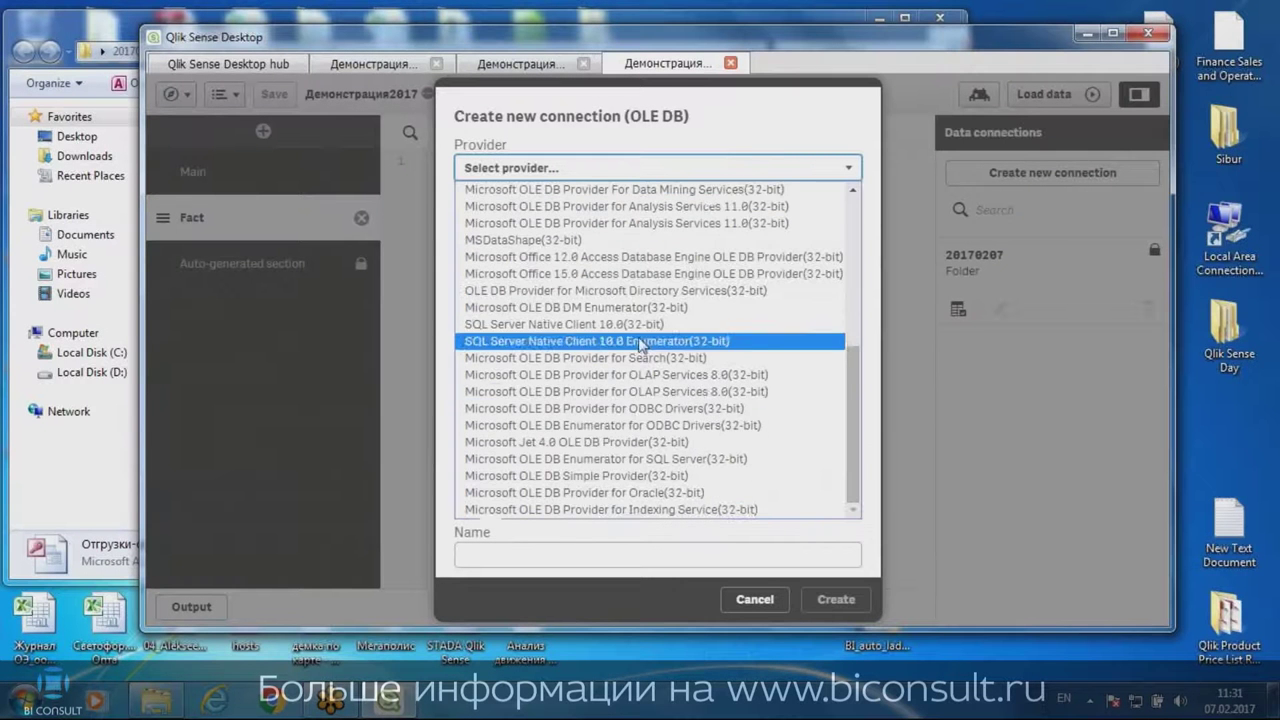
click(645, 443)
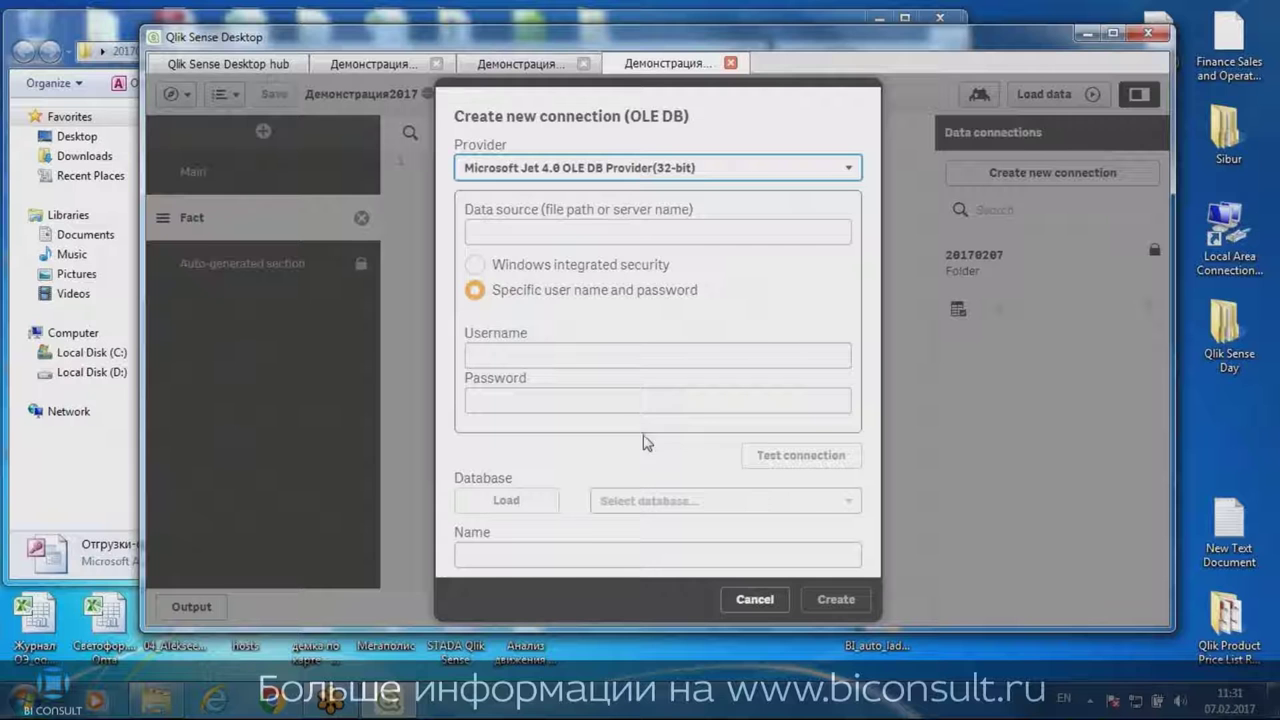
Copy the 20170207 folder's path from its Explorer window into the connection's data source and end it with a backslash
click(86, 28)
click(372, 50)
key(ctrl+c)
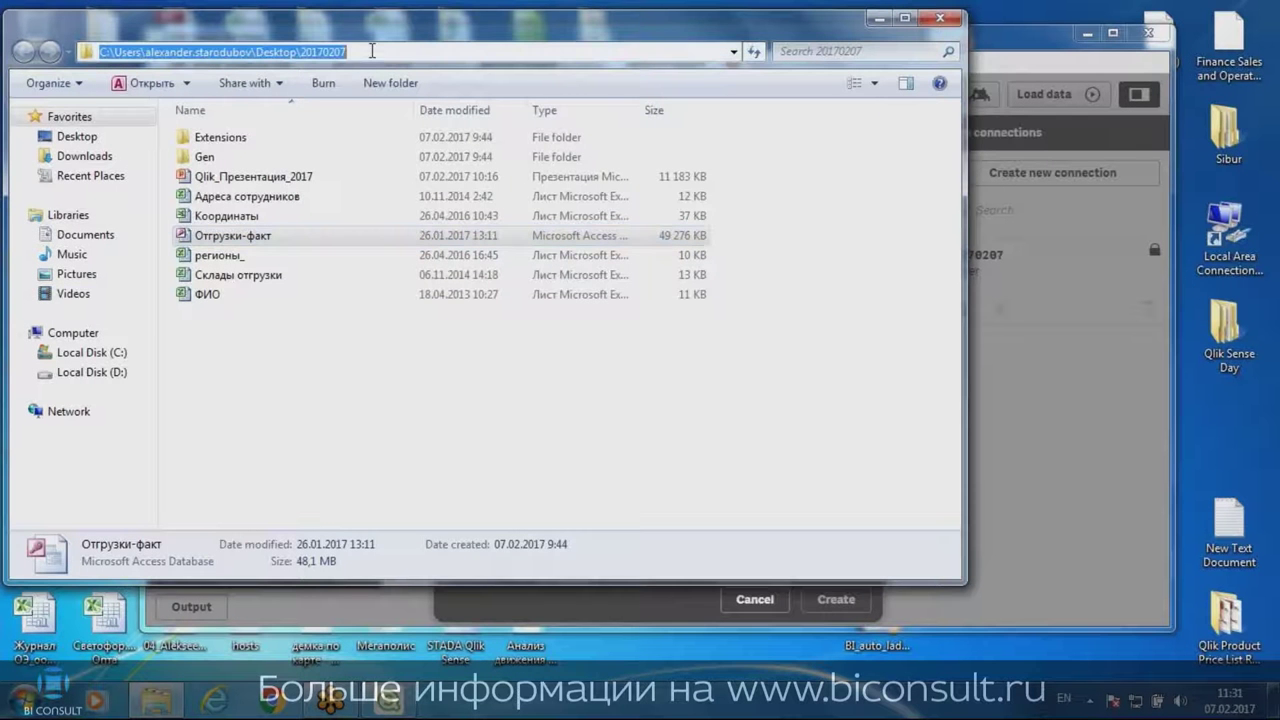
key(alt+Tab)
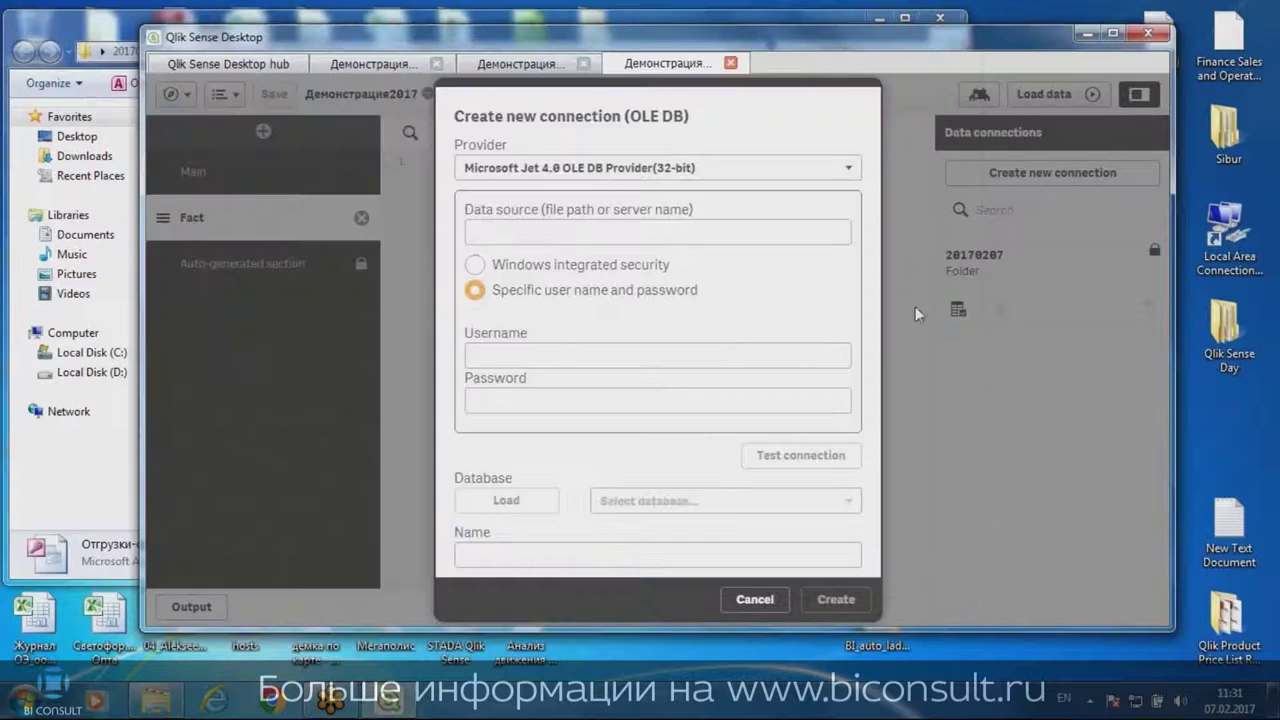
click(657, 232)
key(ctrl+v)
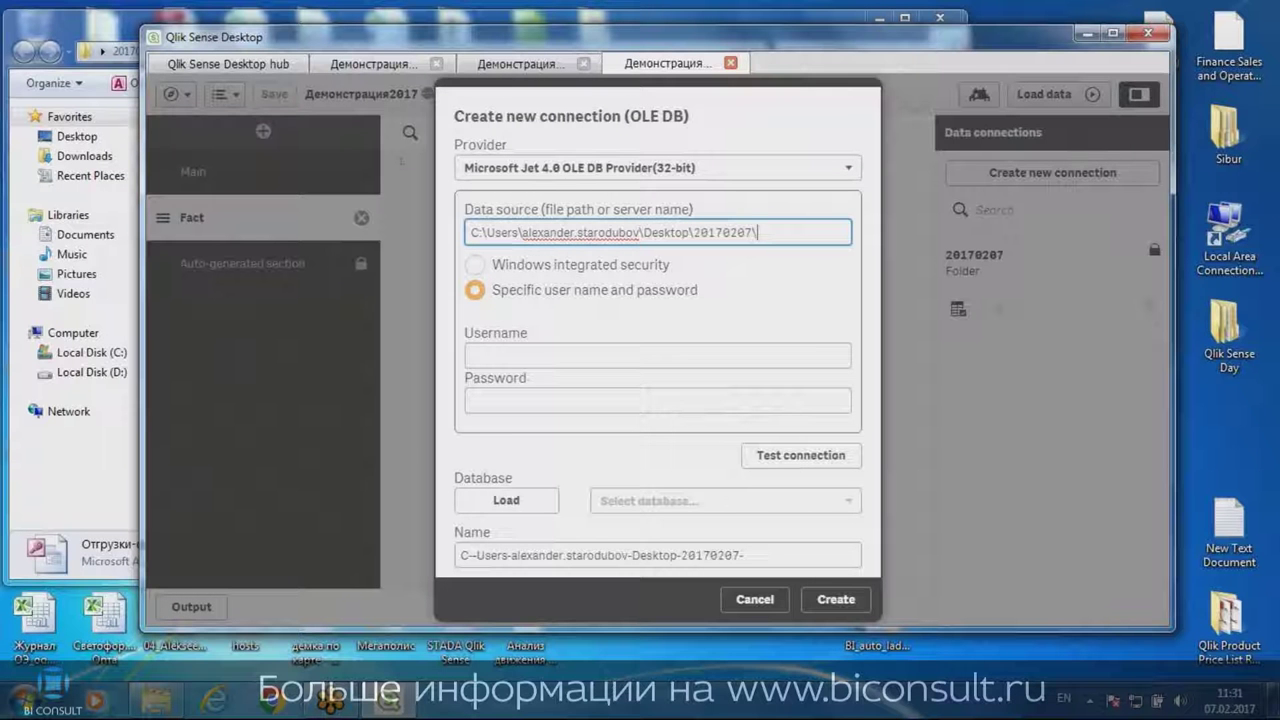
Copy the name of the Отгрузки-факт database file, append it to the data source path and add the .mdb extension
click(77, 47)
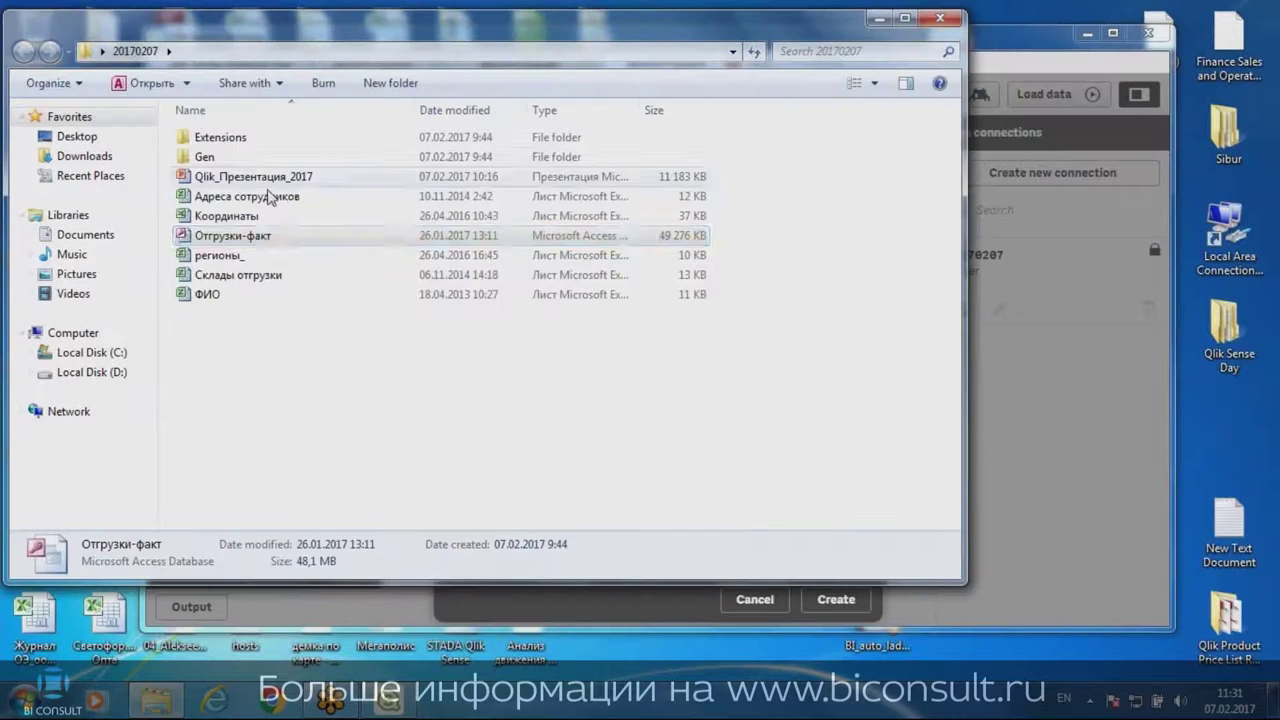
click(265, 241)
key(ctrl+c)
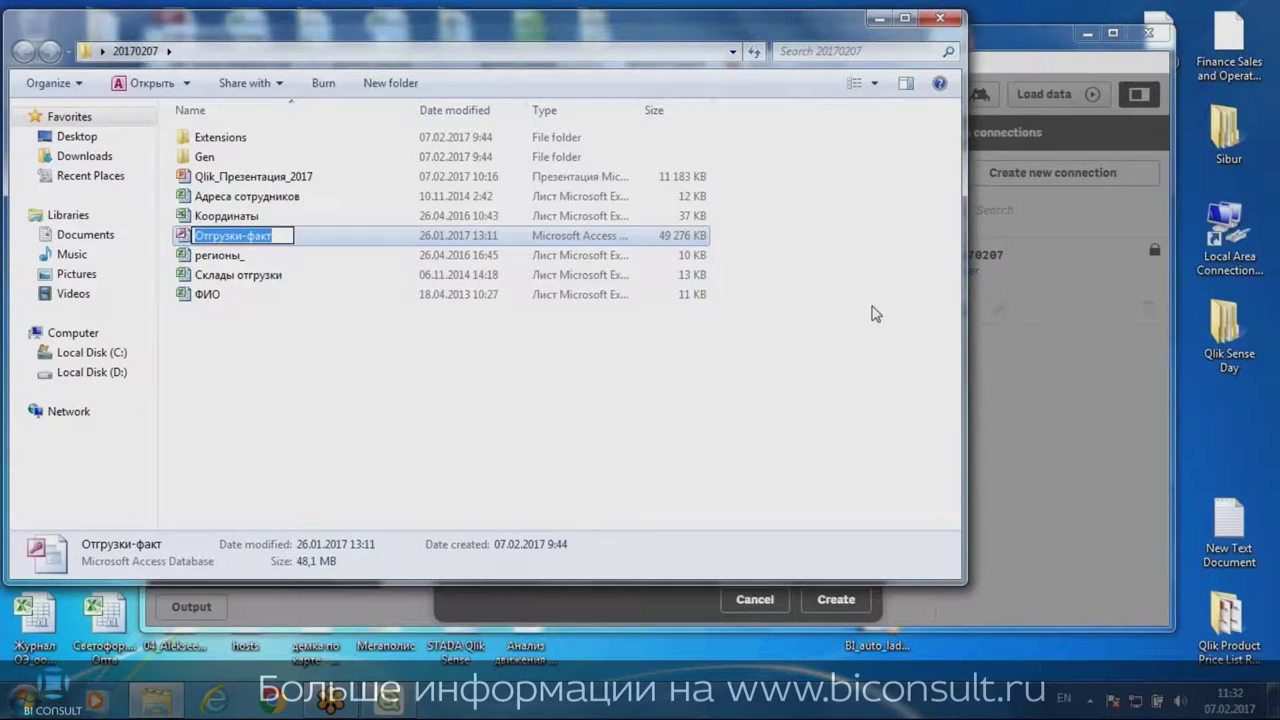
click(1000, 334)
click(773, 233)
key(ctrl+v)
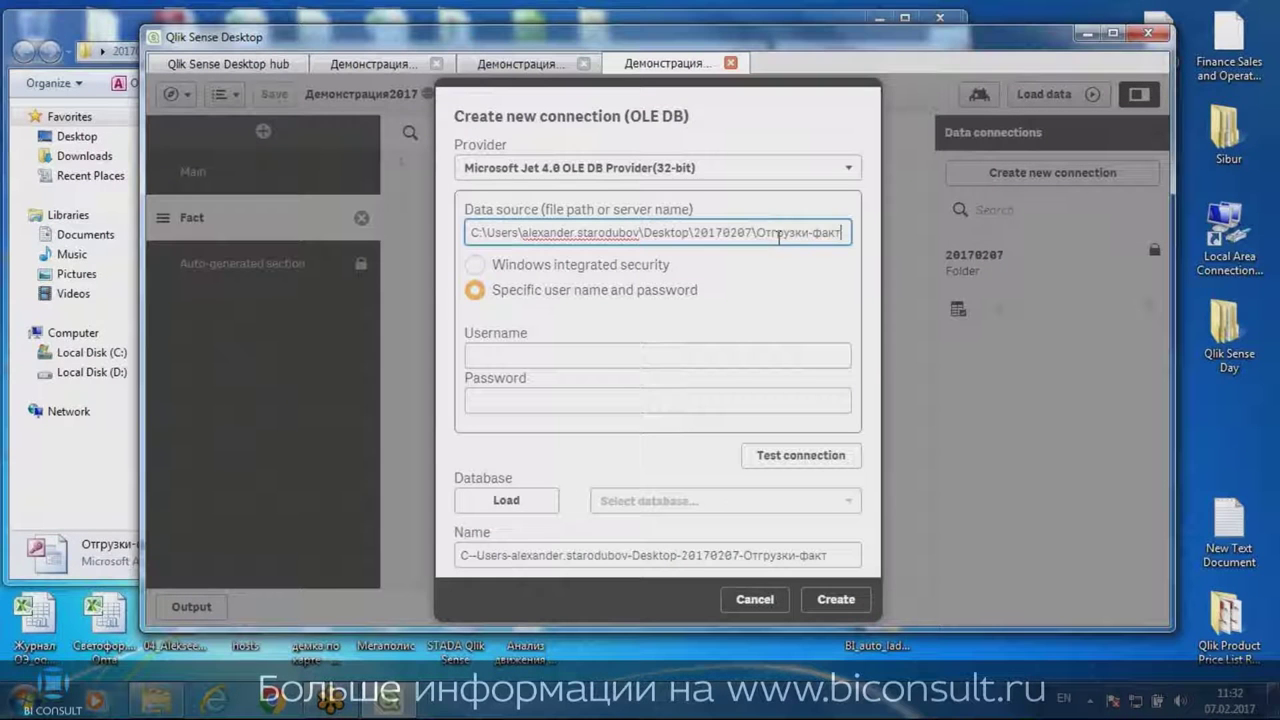
text(.)
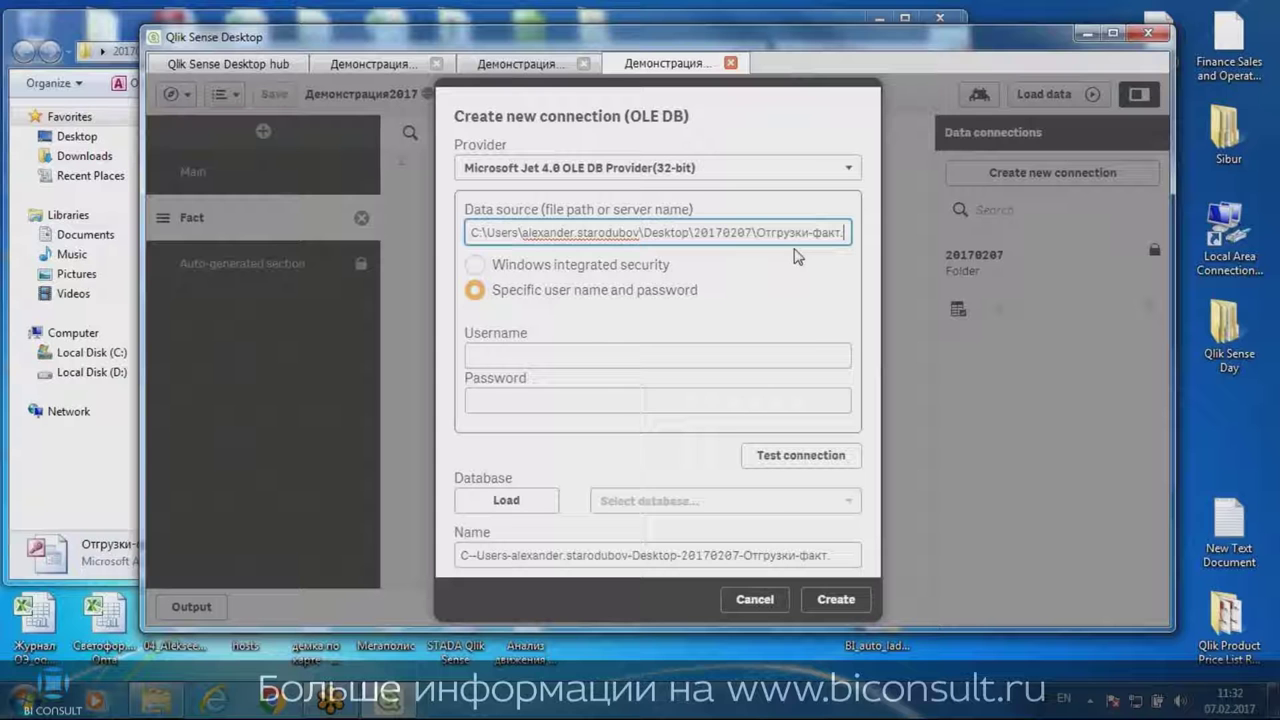
text(mdb)
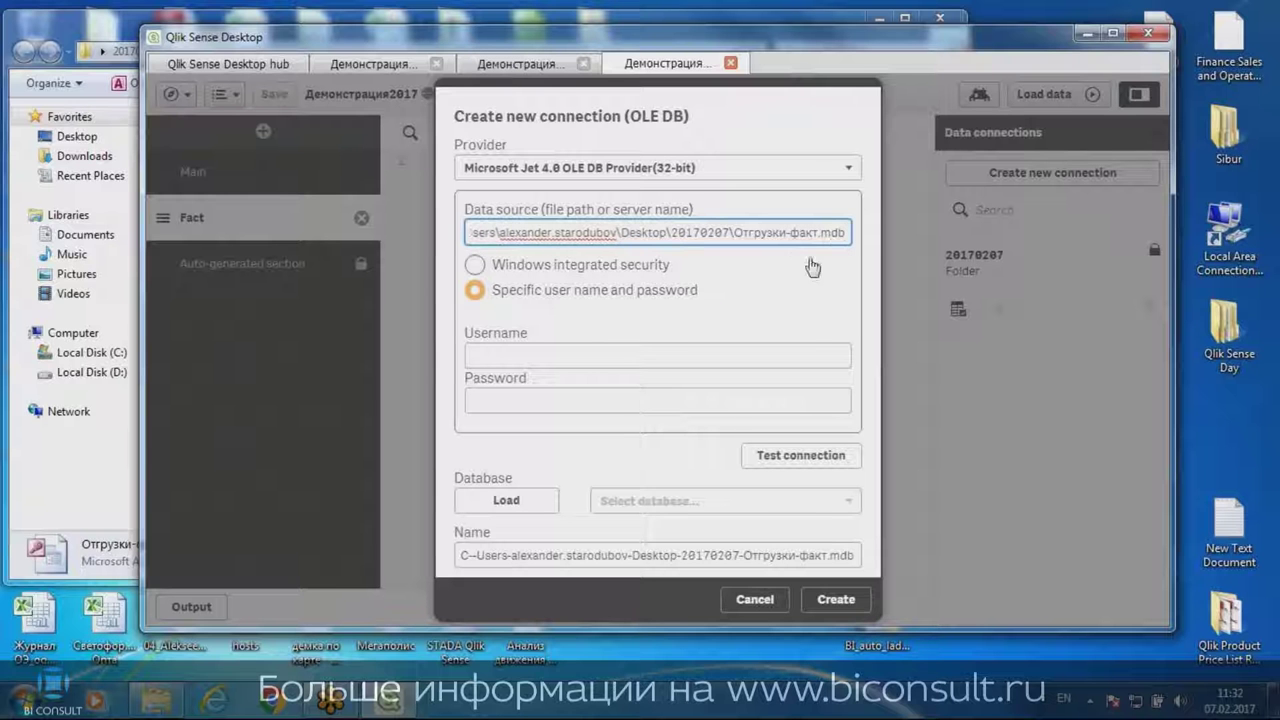
Test the Отгрузки-факт.mdb connection with the specific user name and password option, check its path and create the connection
click(779, 460)
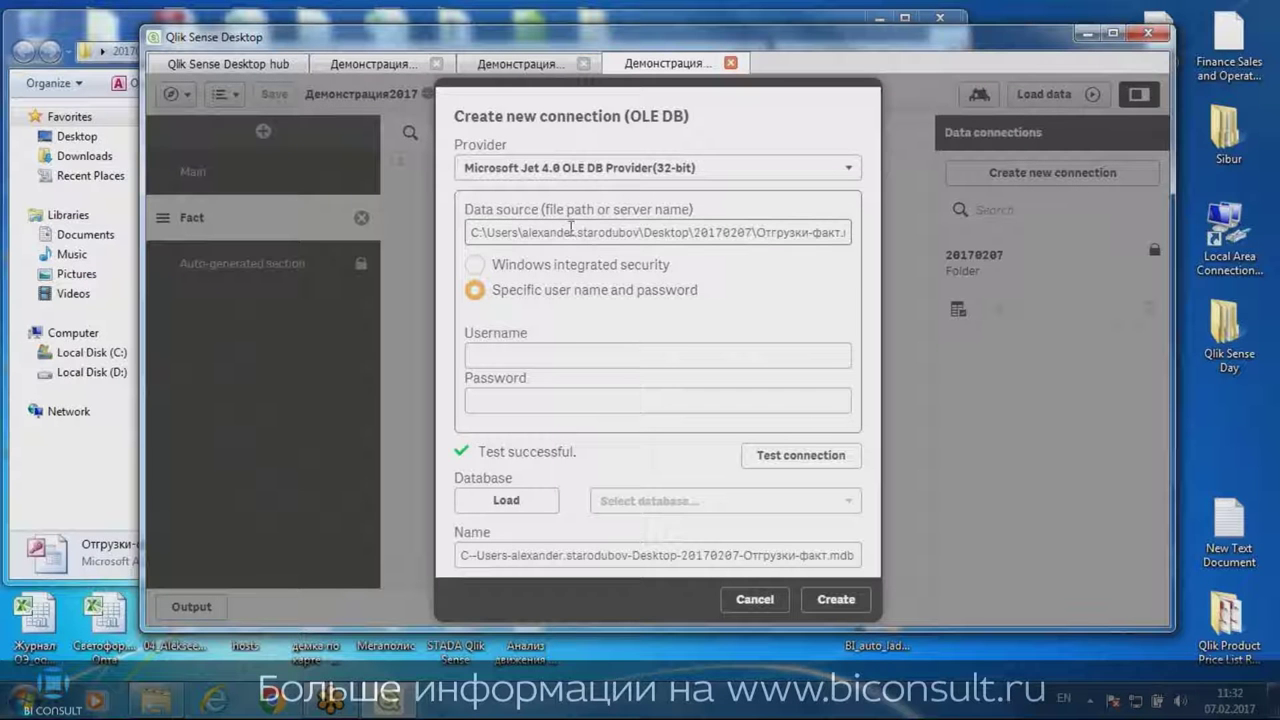
drag(714, 230, 774, 240)
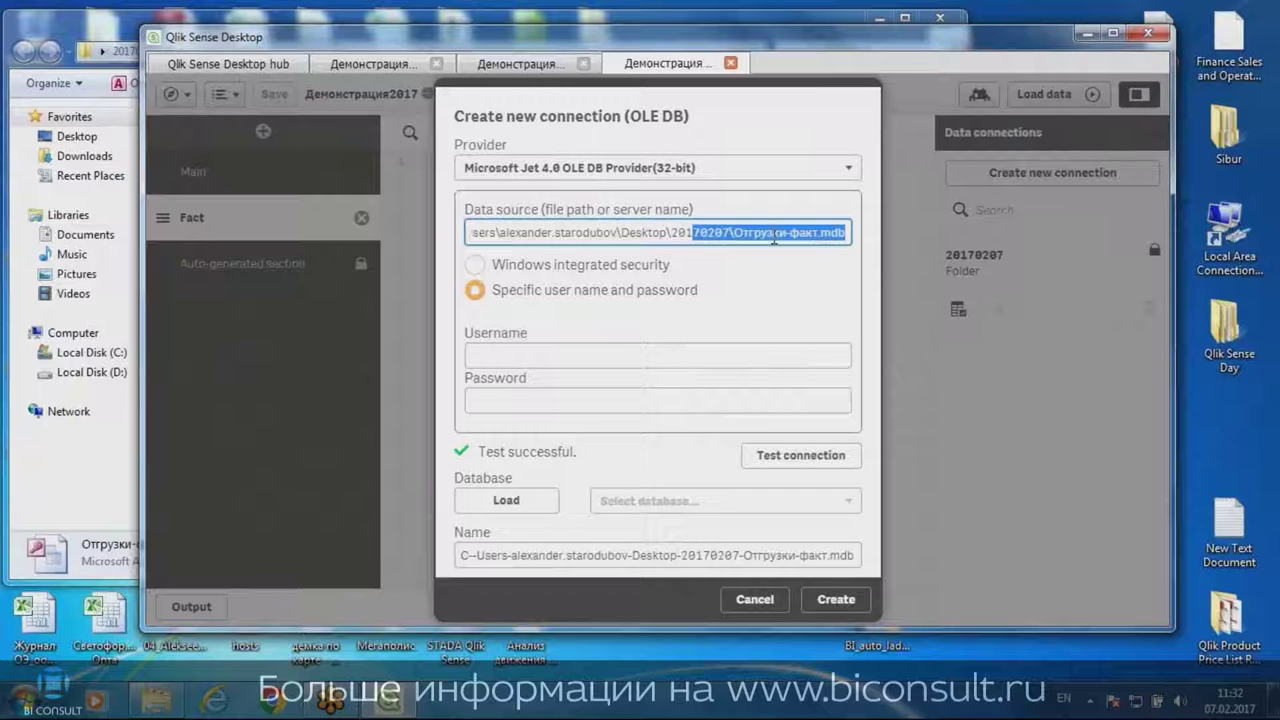
click(774, 238)
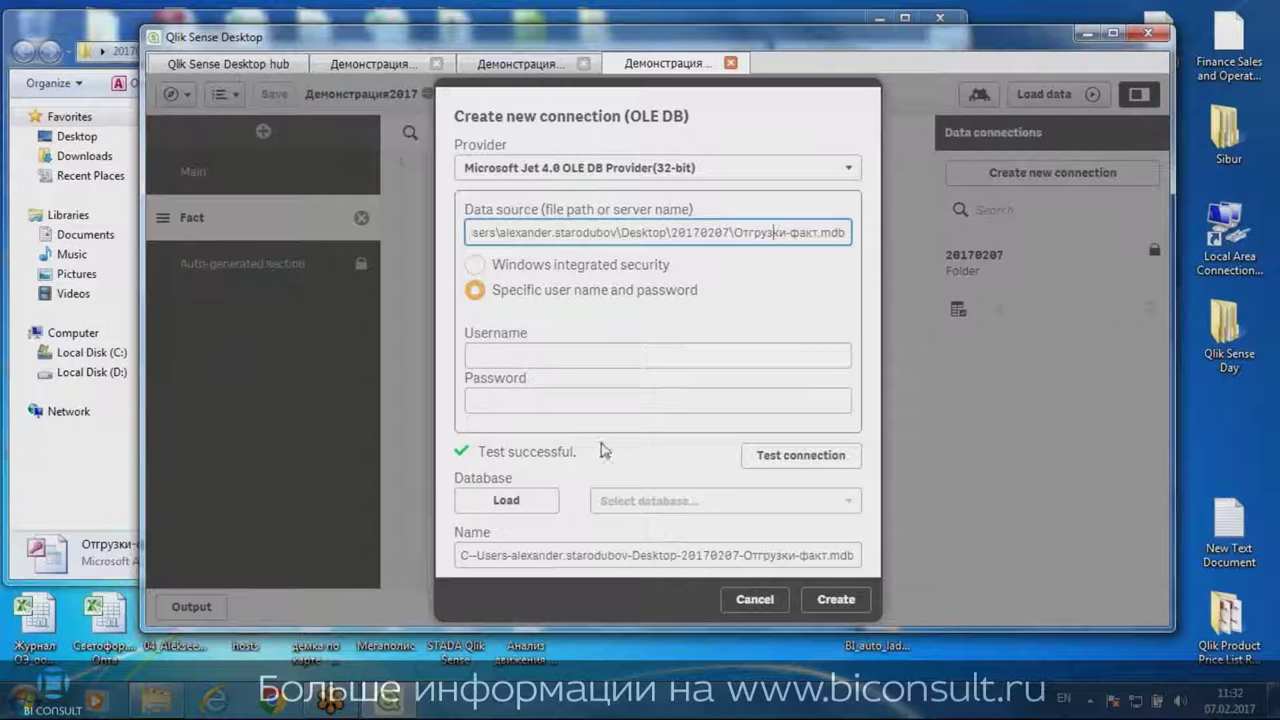
click(822, 601)
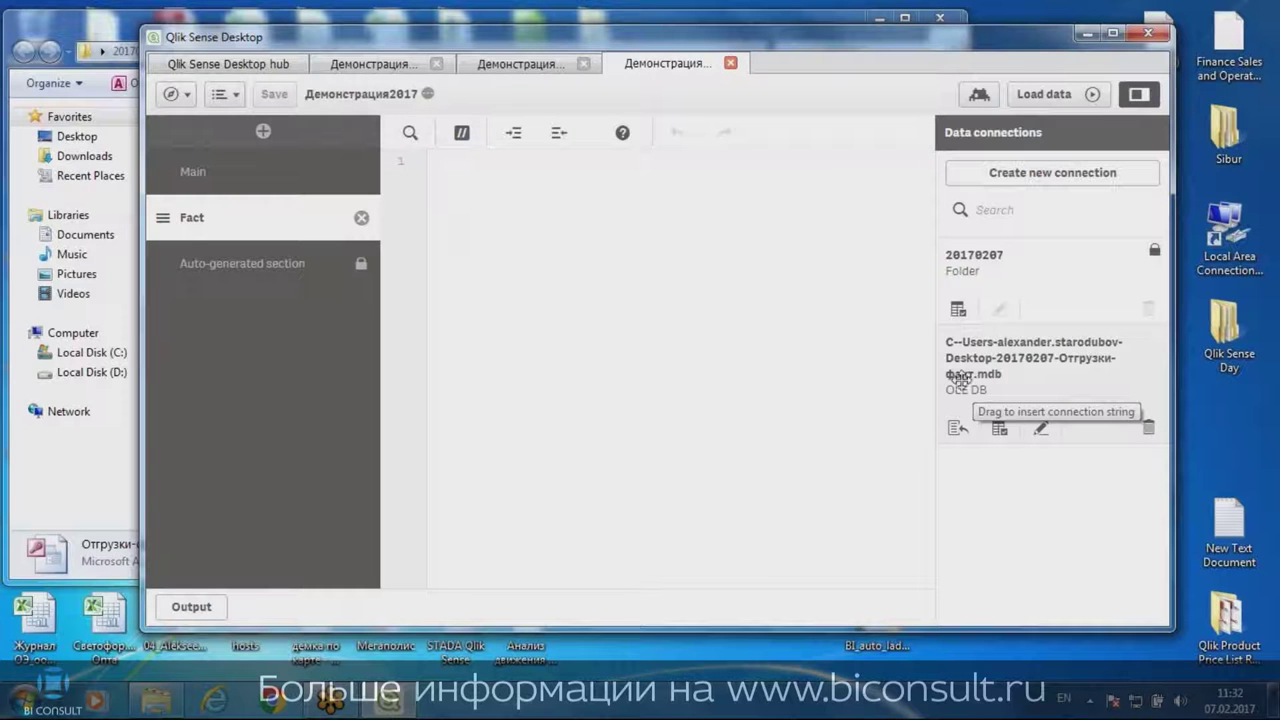
Insert the Отгрузки-факт.mdb connection string into the Fact section and compare it with the script in the auto-generated section
drag(697, 40, 761, 53)
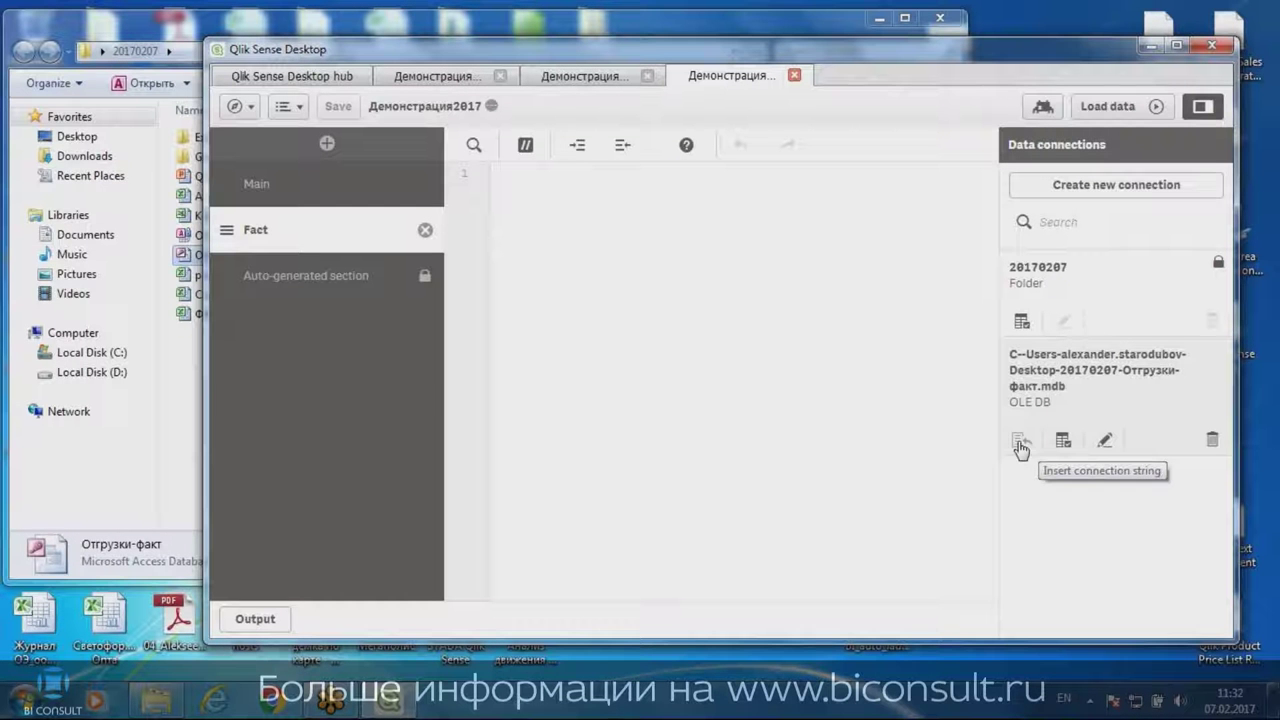
click(1021, 443)
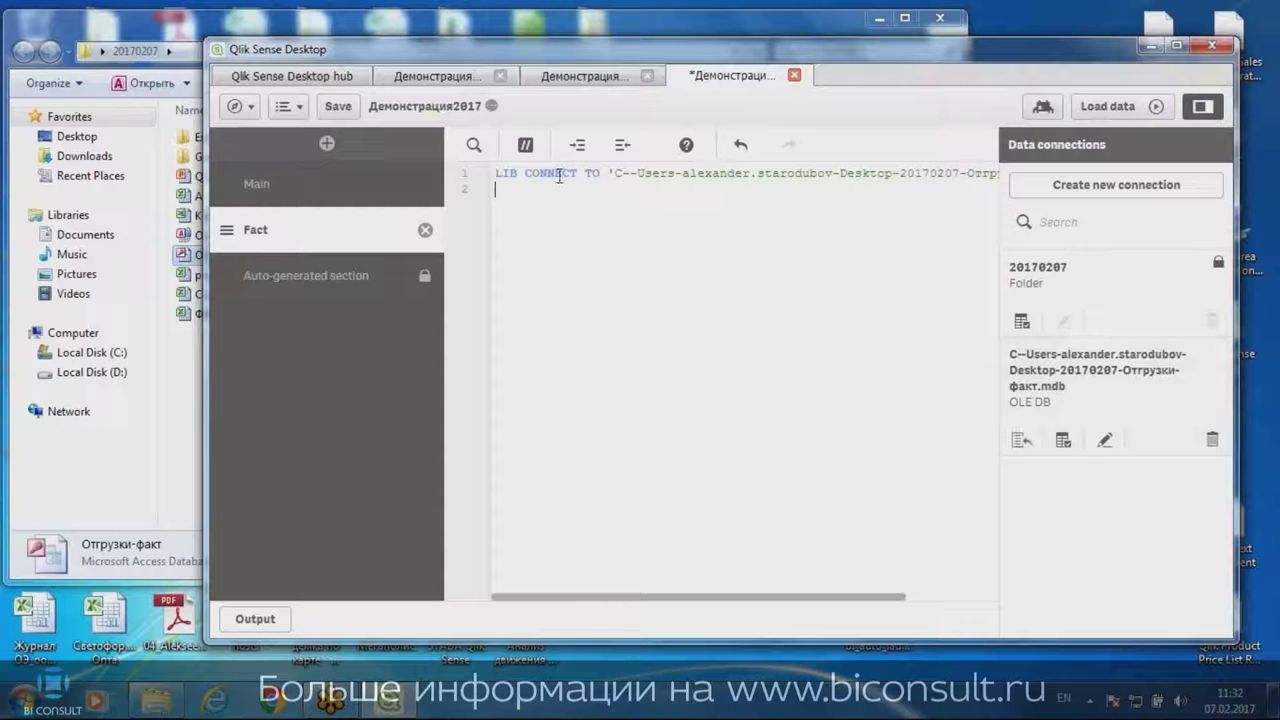
drag(559, 176, 610, 186)
click(651, 213)
click(308, 282)
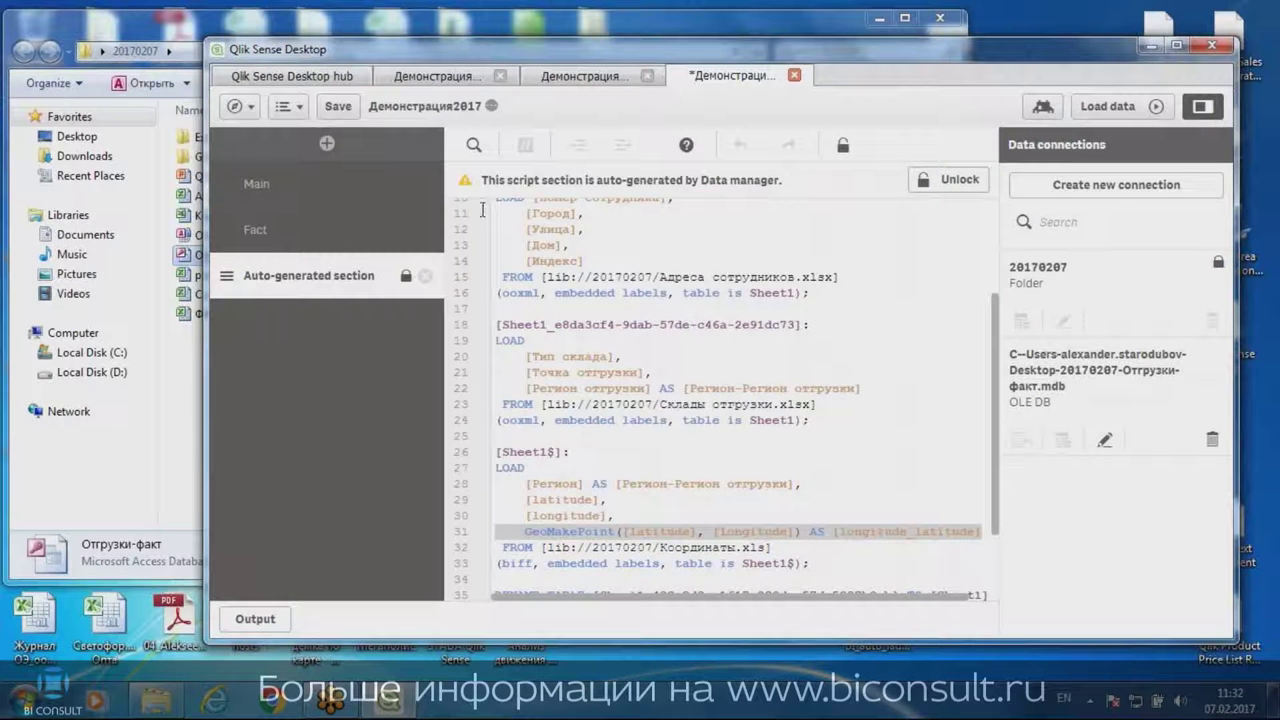
click(284, 232)
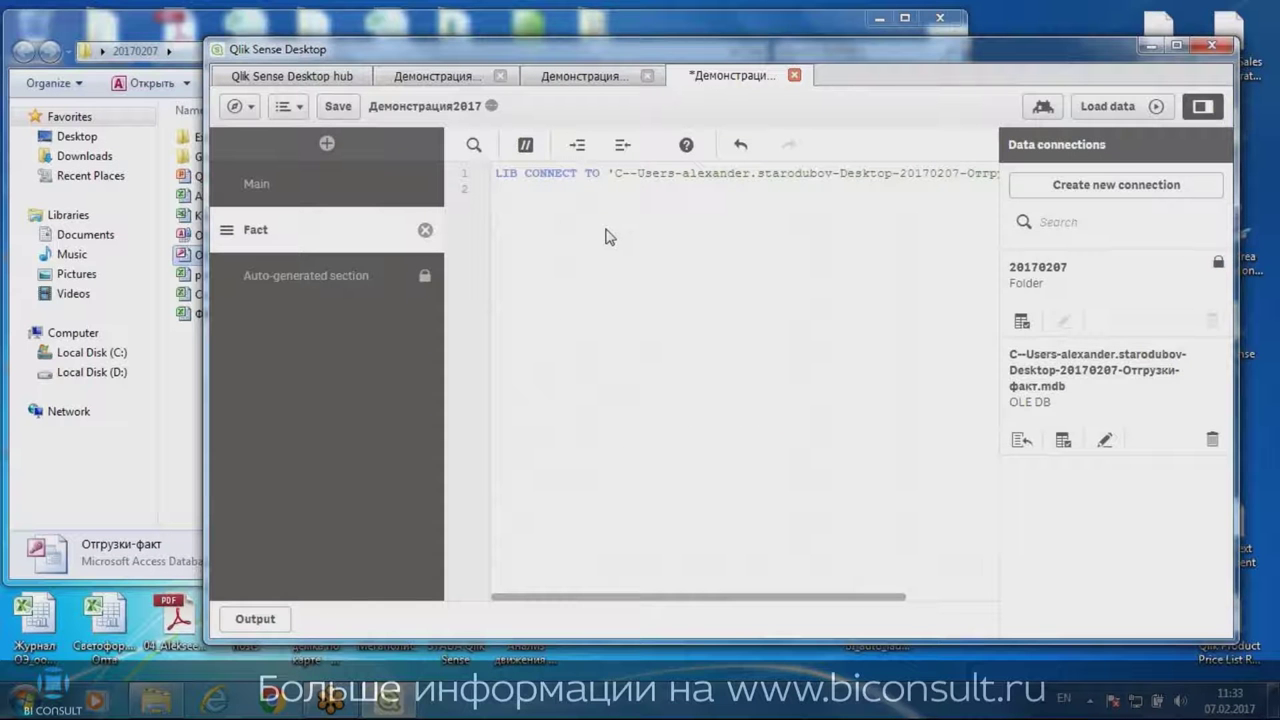
Select the Shipments table from the Отгрузки-факт.mdb connection without its ID field and insert its load script into the Fact section
click(568, 232)
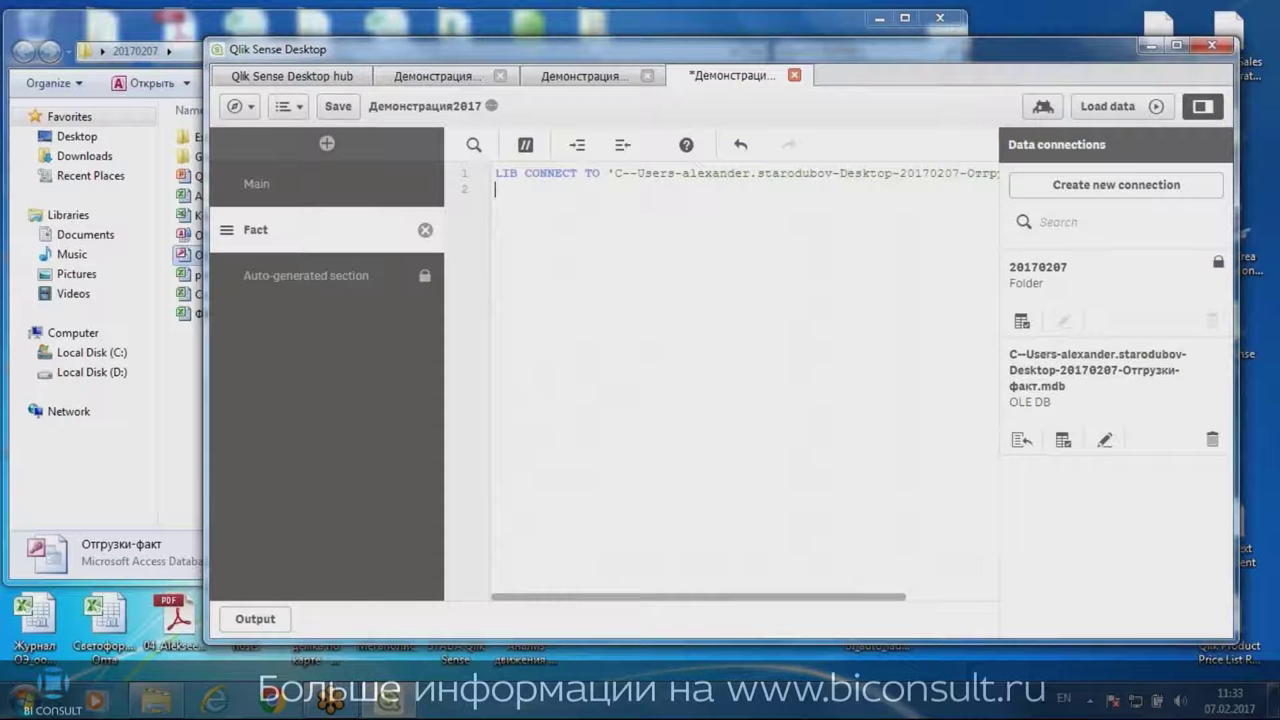
click(1063, 442)
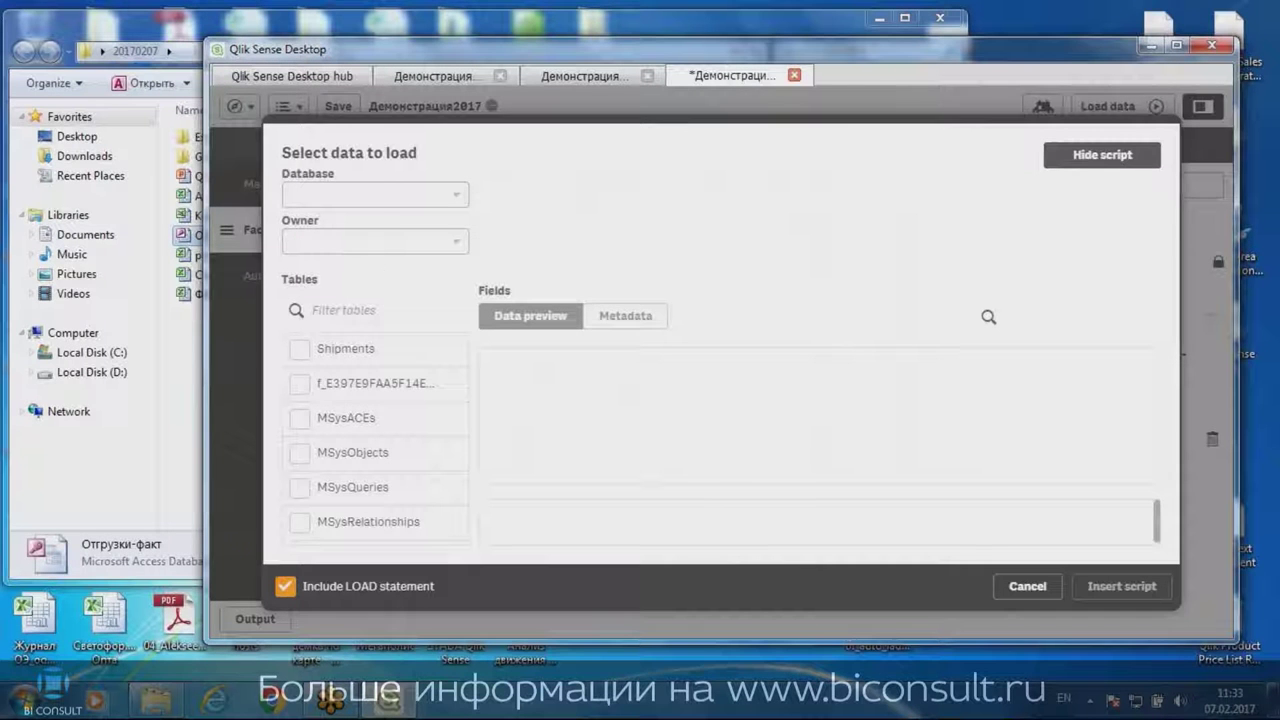
click(298, 349)
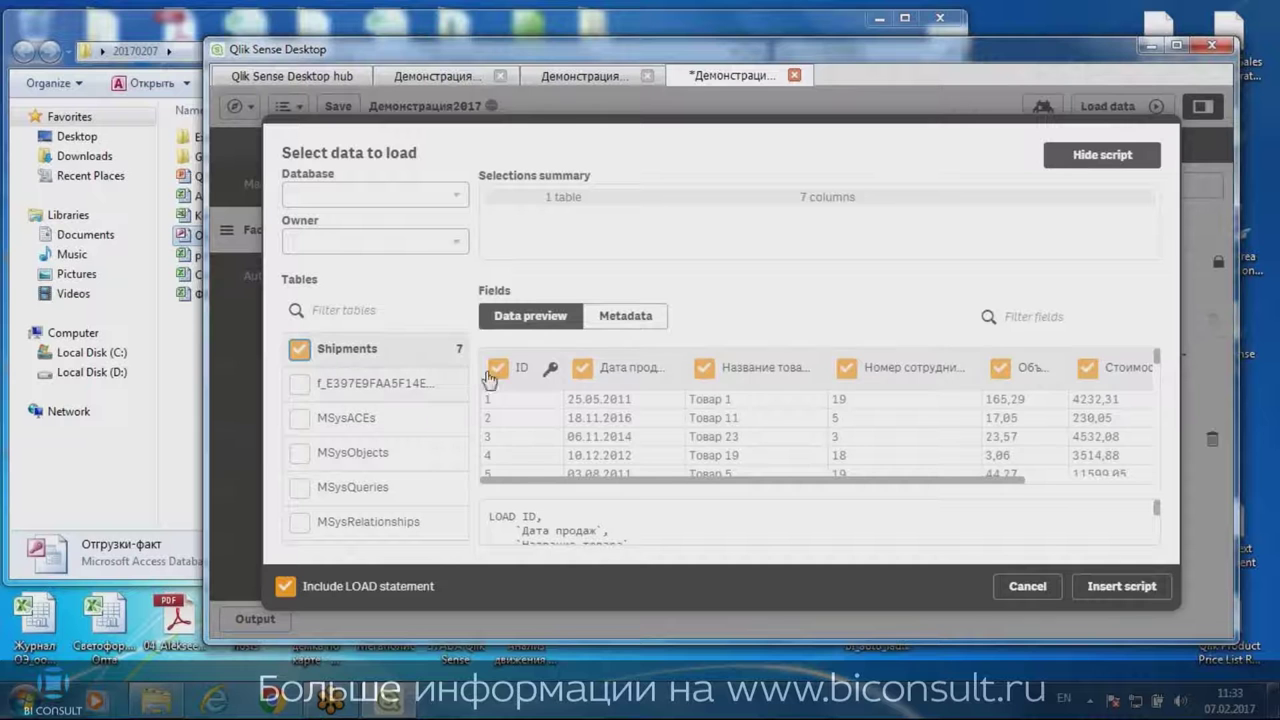
drag(662, 480, 634, 491)
click(497, 368)
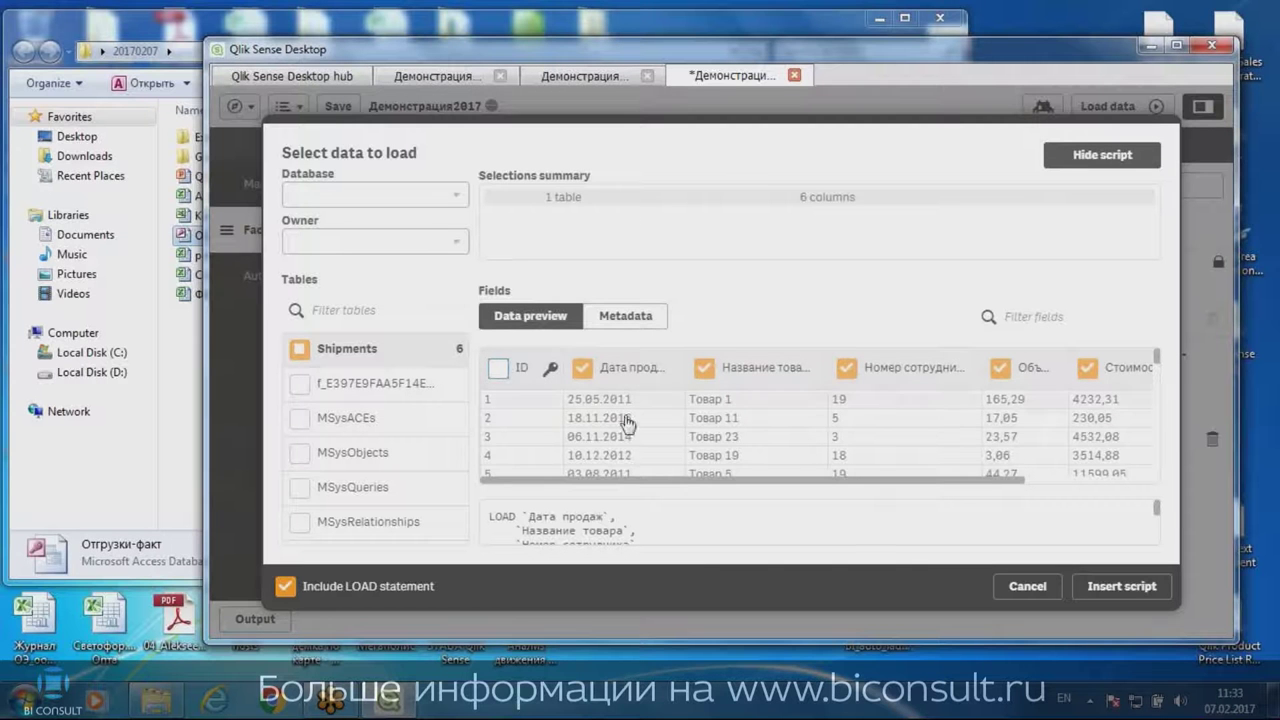
click(1120, 588)
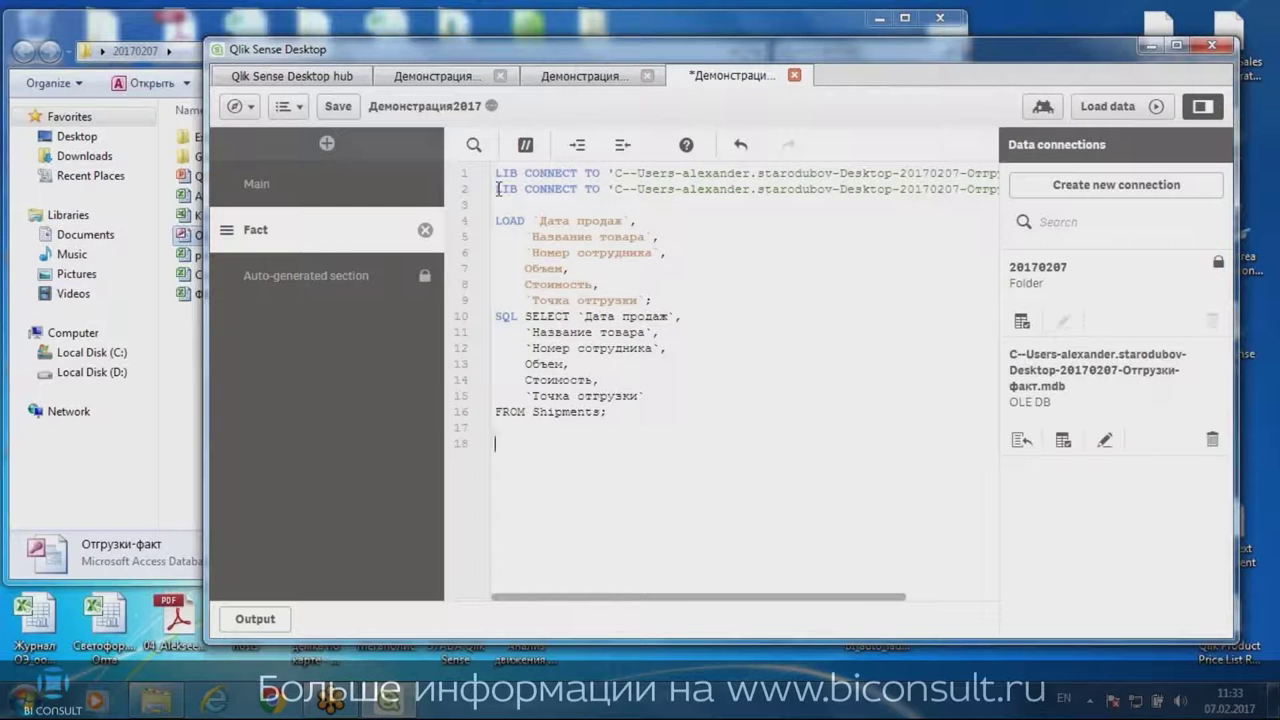
Delete the duplicate LIB CONNECT line from the Fact section and review the Shipments SQL SELECT and LOAD statements
drag(497, 188, 1198, 200)
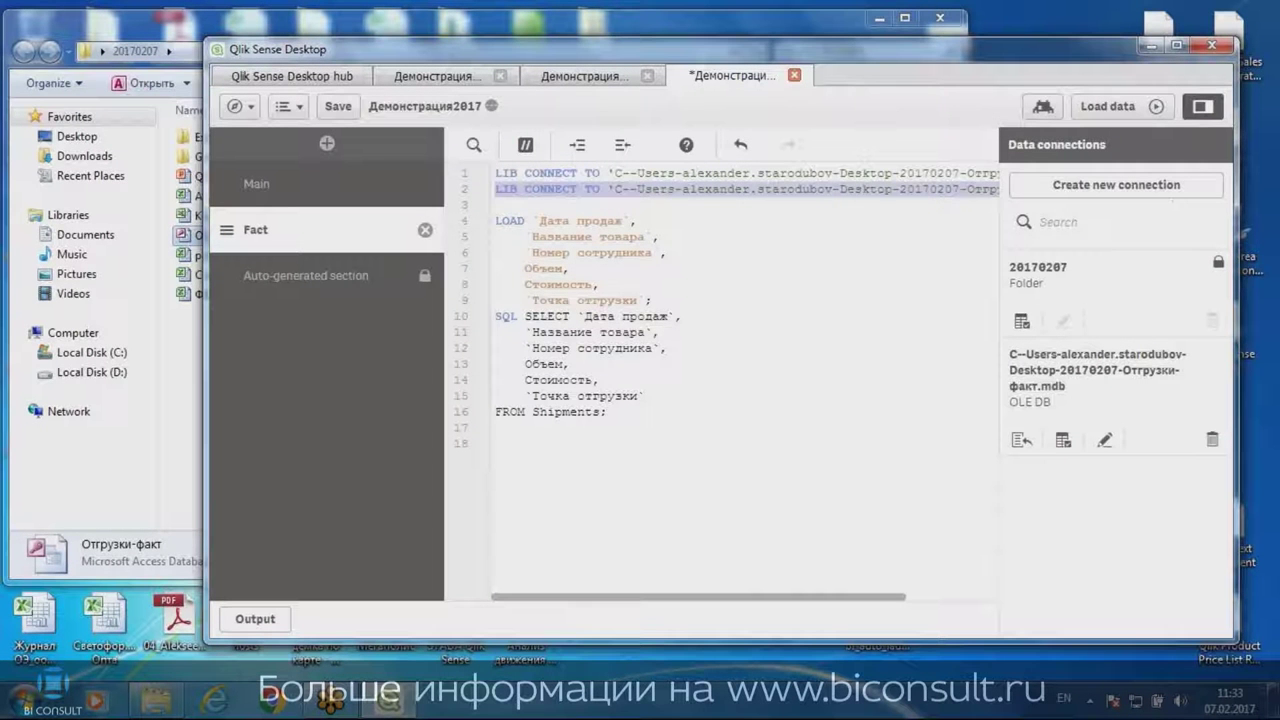
key(Delete)
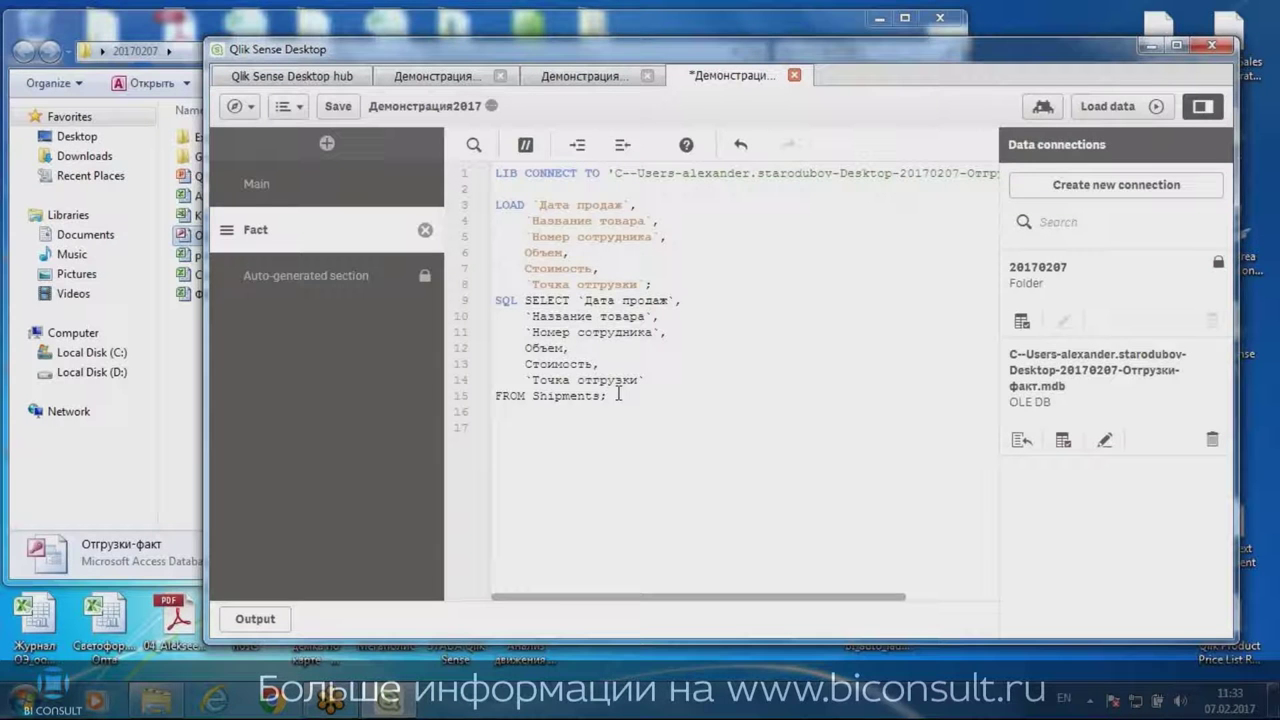
mouse_move(498, 300)
mouse_down()
mouse_move(550, 312)
mouse_move(579, 301)
mouse_move(622, 386)
mouse_move(630, 372)
mouse_move(494, 297)
mouse_up()
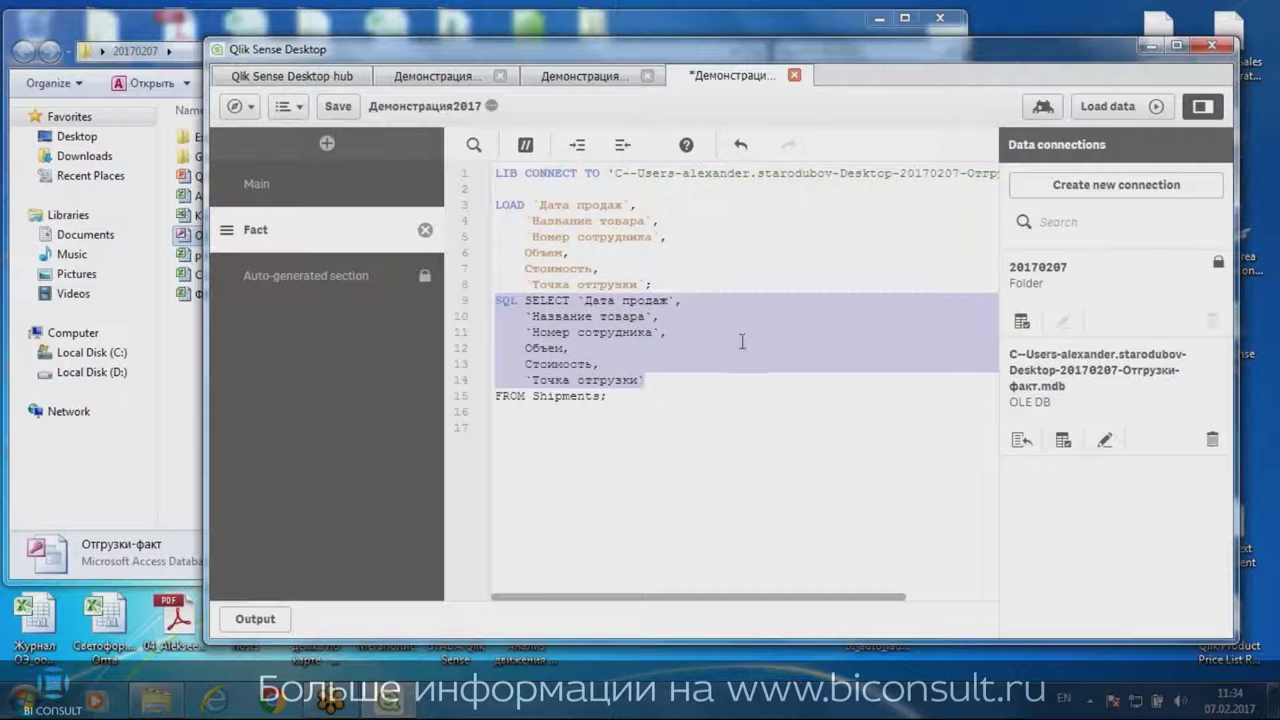
drag(539, 205, 496, 205)
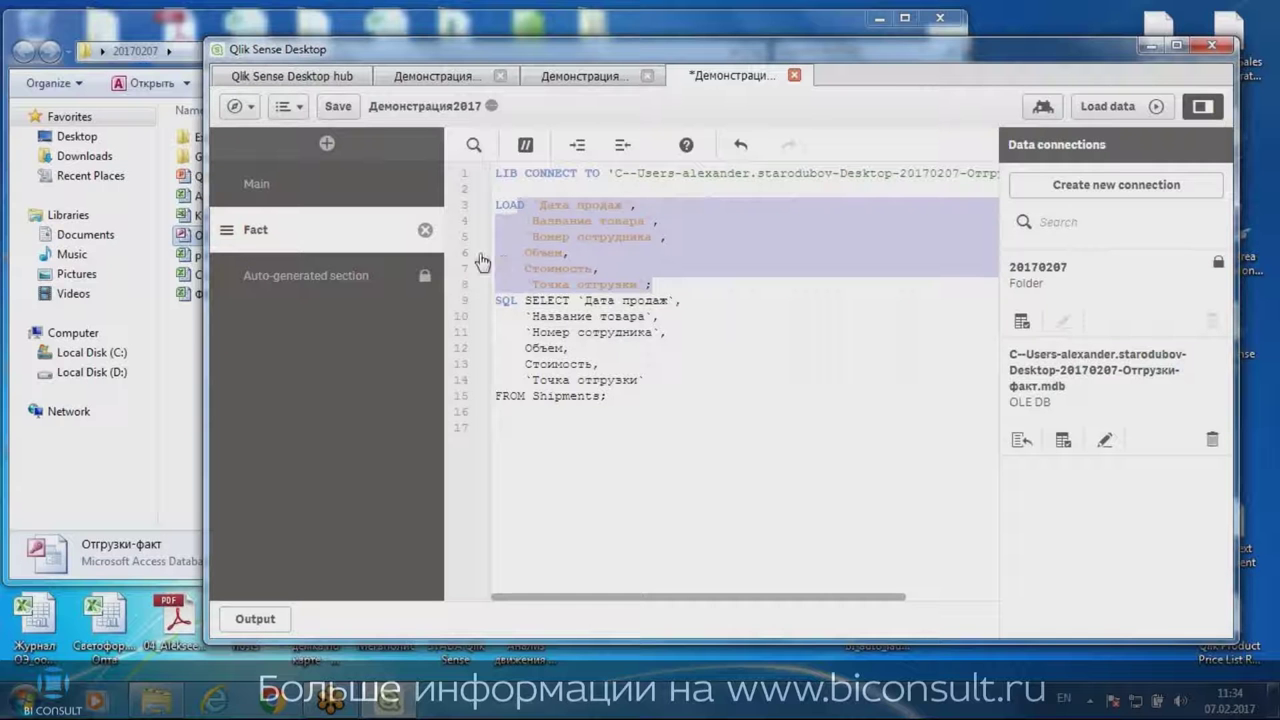
Save the Демонстрация2017 app and run the data load with the Shipments script
click(338, 106)
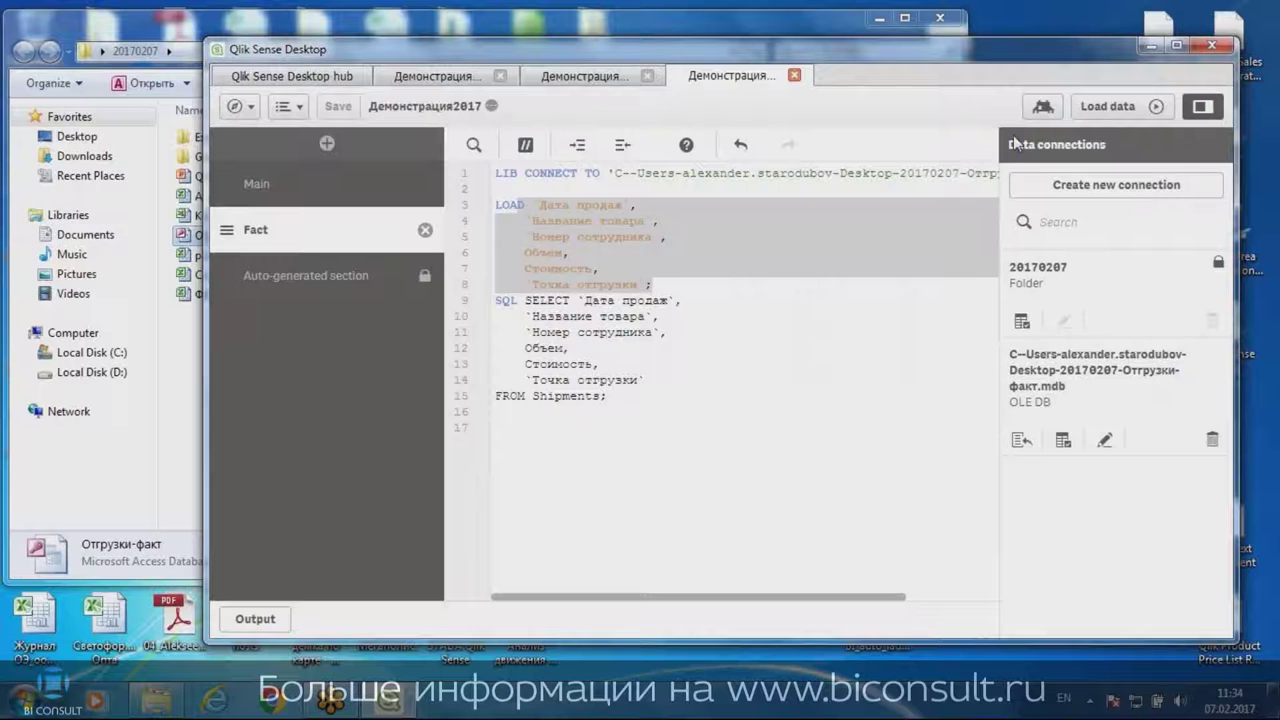
click(1108, 106)
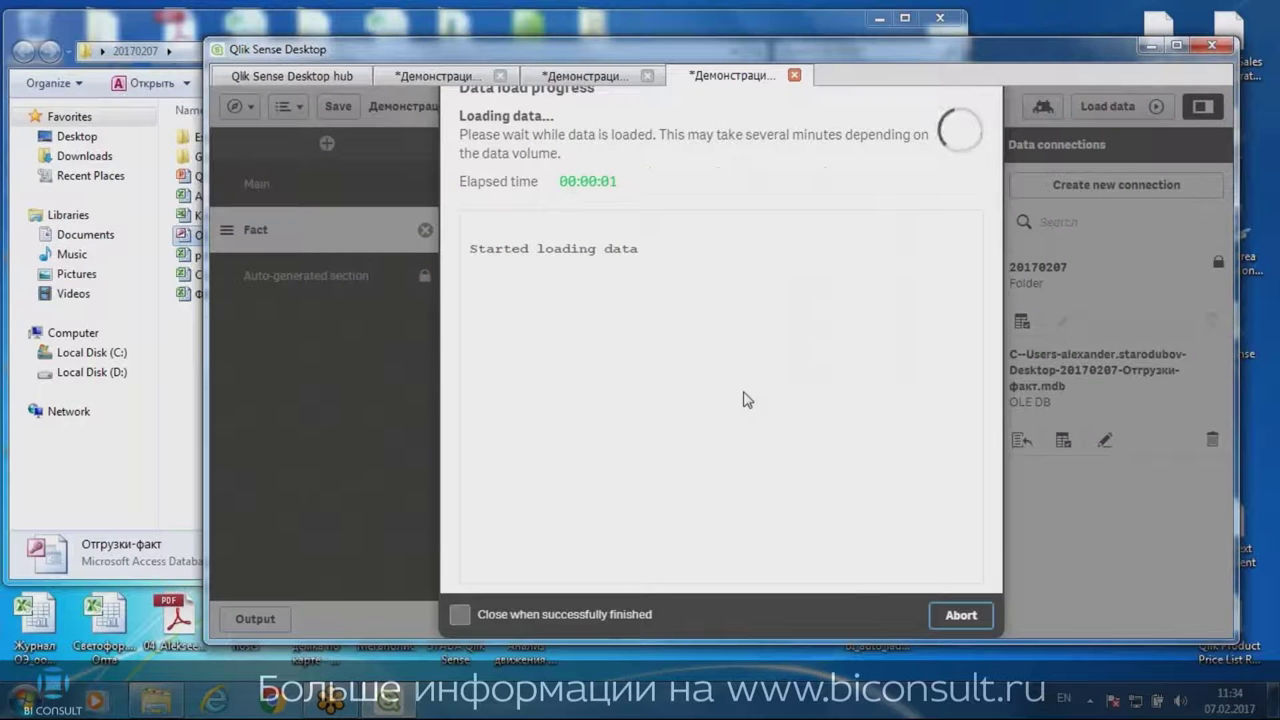